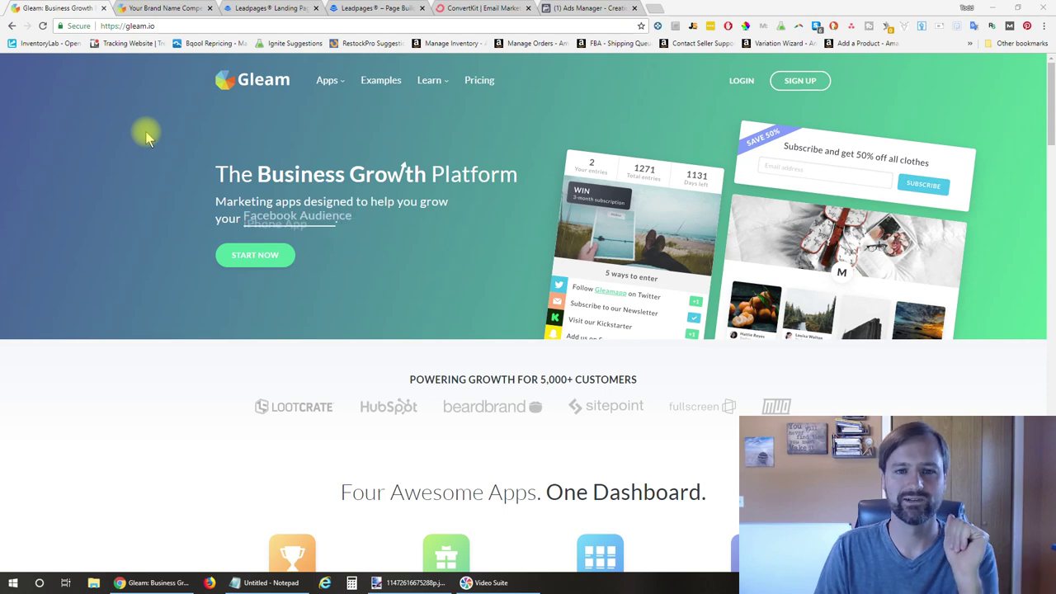
Switch to the Leadpages landing page builder tab
click(264, 9)
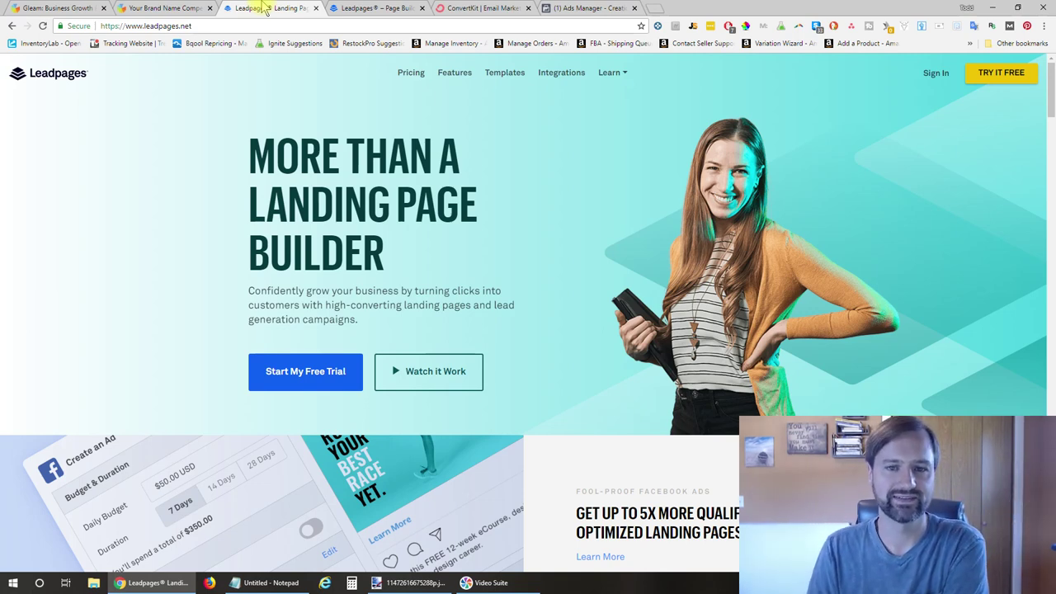
Switch to the ConvertKit email marketing homepage tab
click(474, 9)
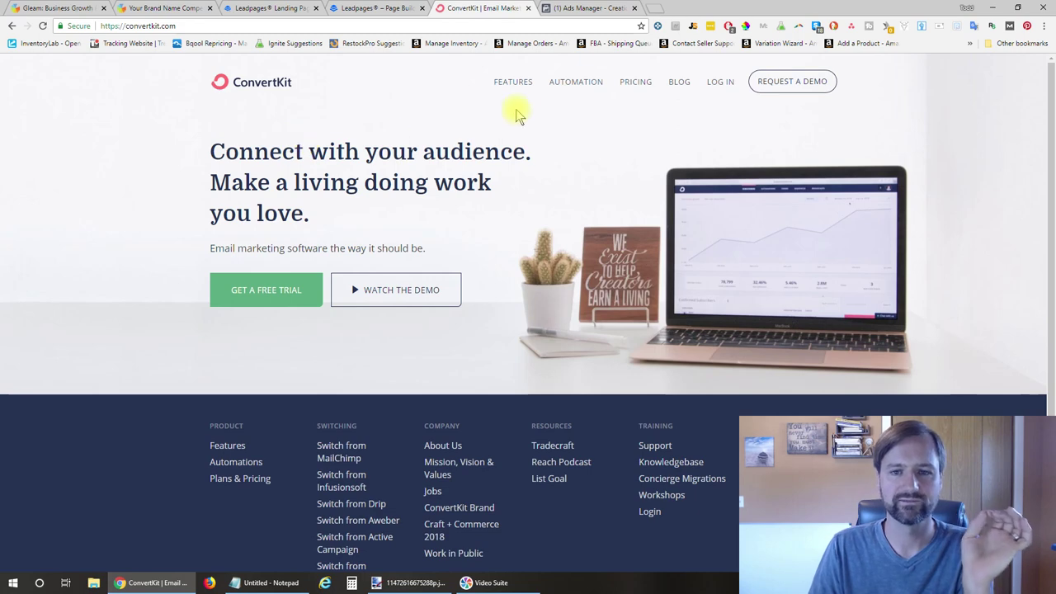
click(575, 7)
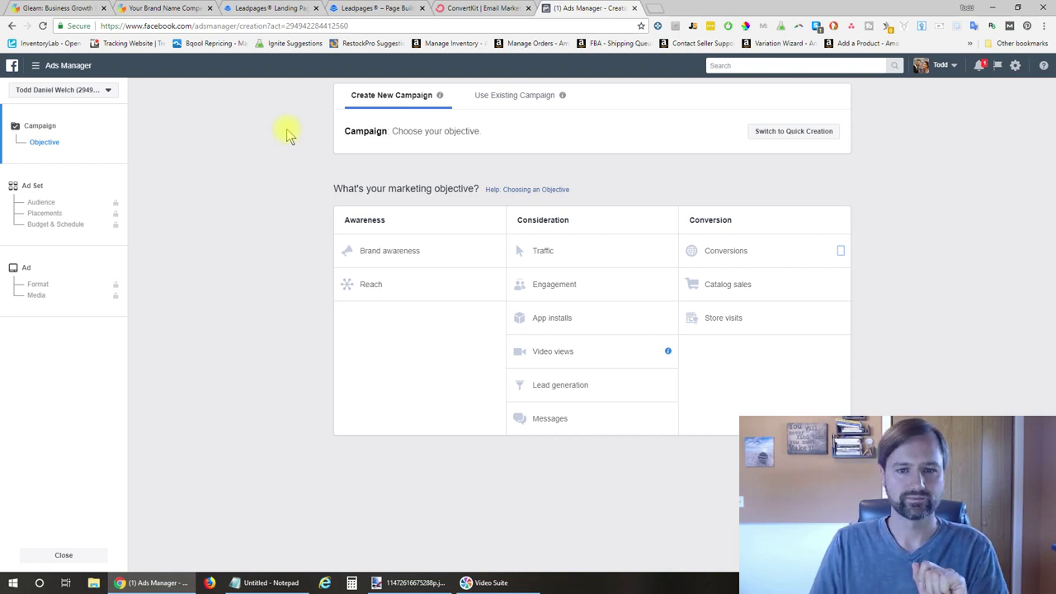
click(499, 8)
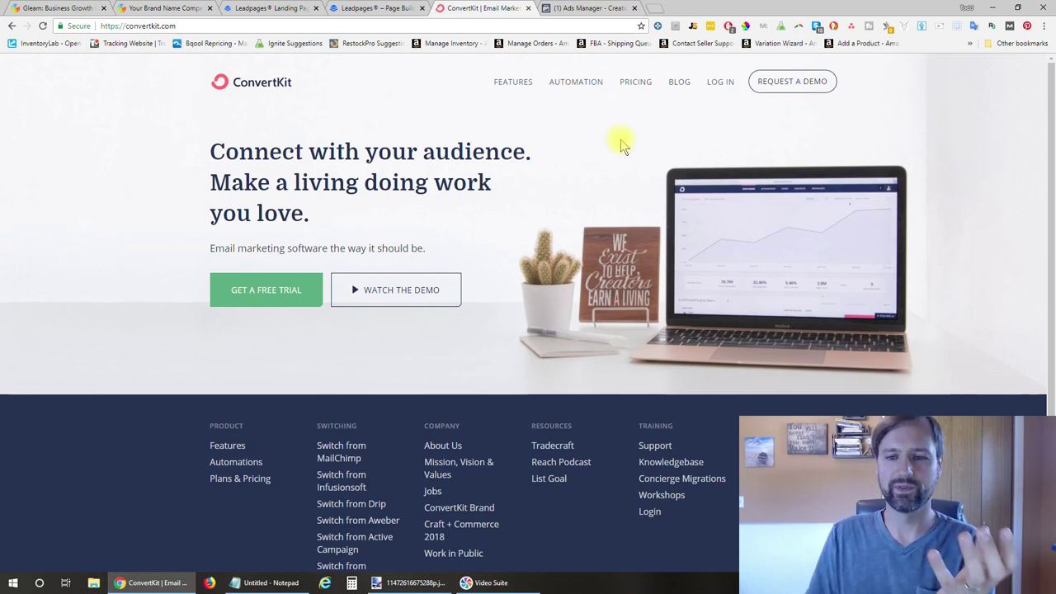
Open ConvertKit's Plans & Pricing and review the $29, $49 and $79 tiers, marking 1k
click(635, 83)
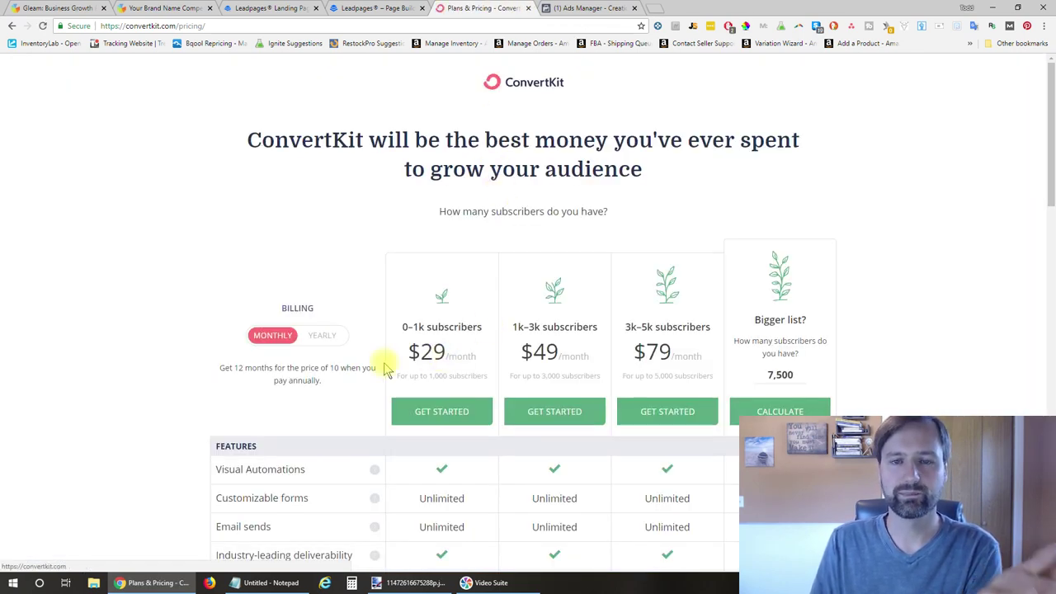
scroll(383, 369, down, 2)
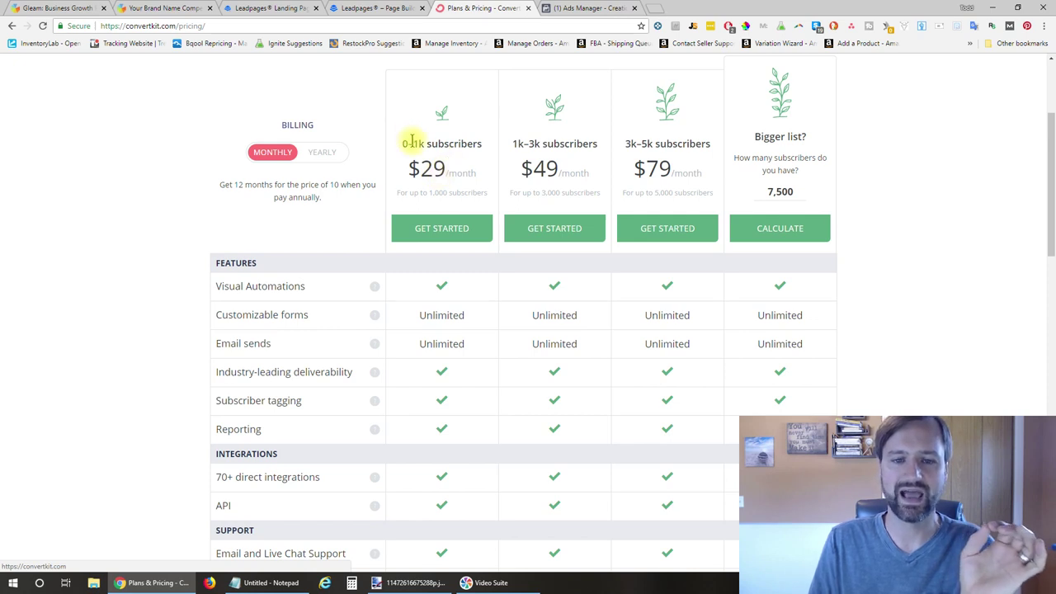
double_click(417, 142)
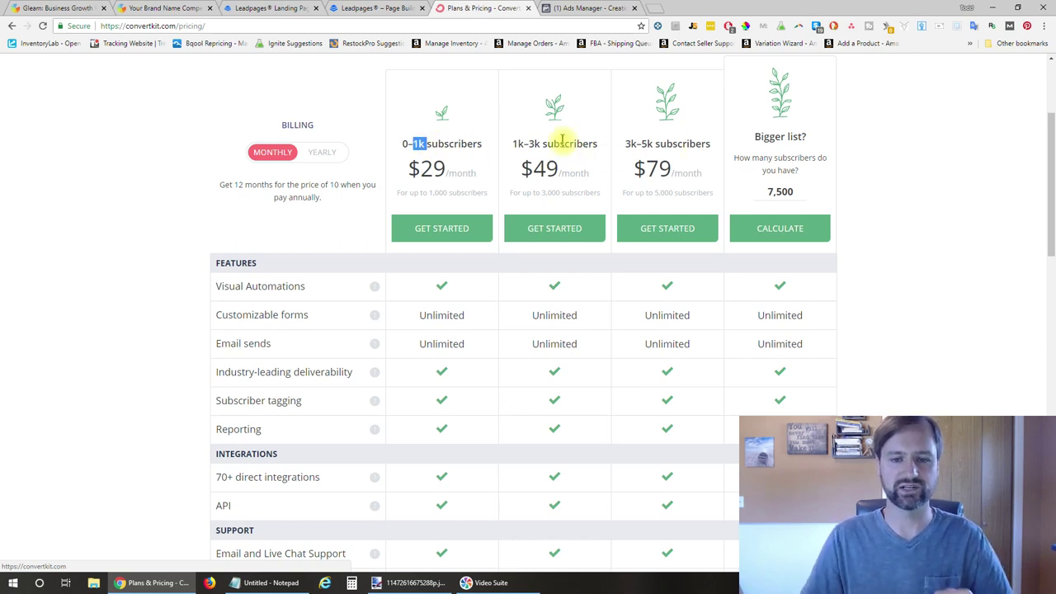
scroll(582, 137, up, 2)
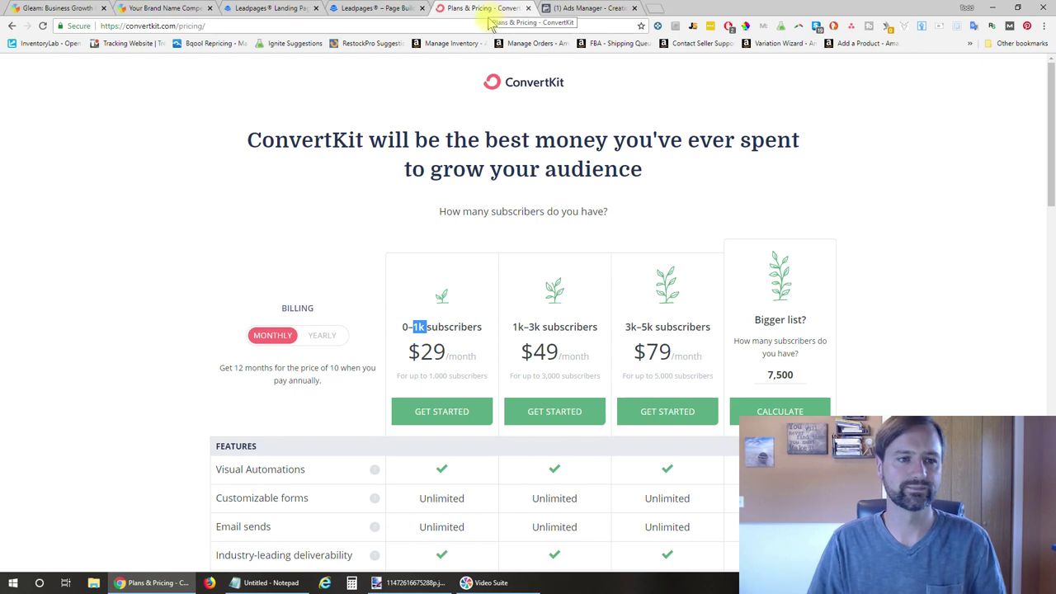
Return to the Gleam tab and open its Pricing page
click(75, 7)
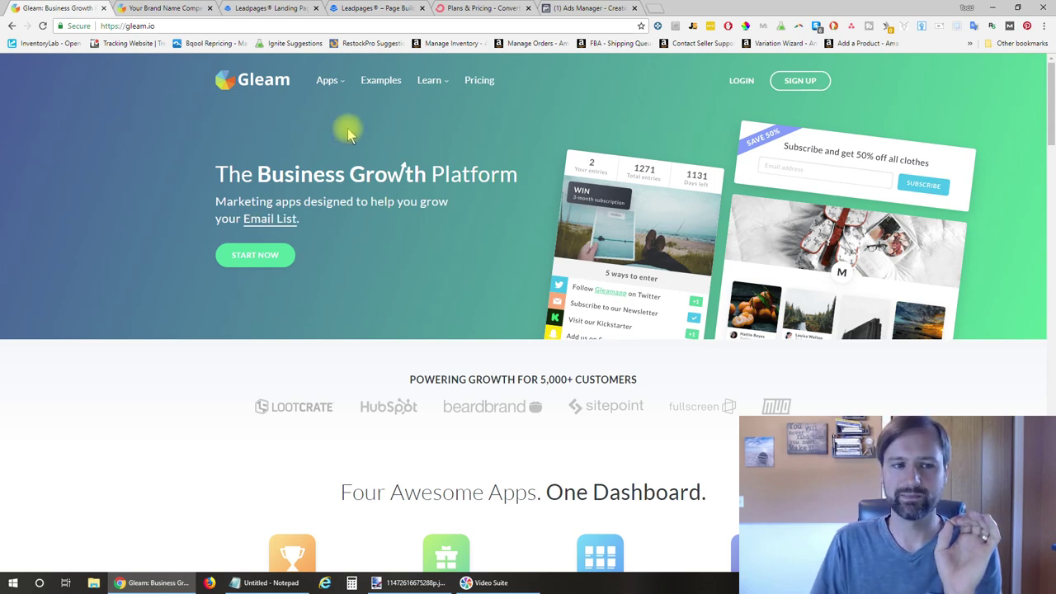
click(475, 80)
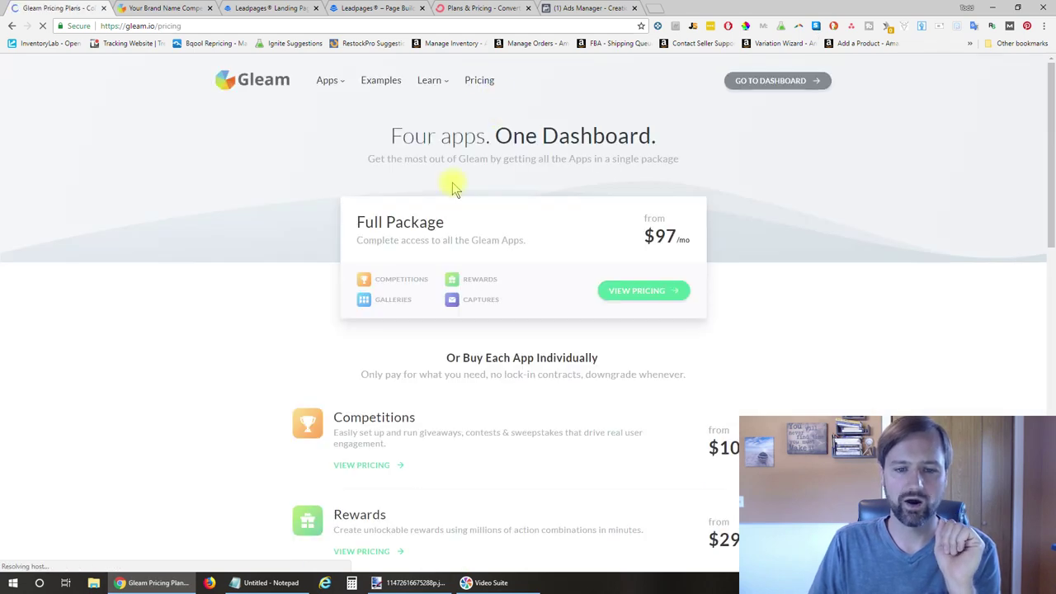
scroll(313, 240, down, 3)
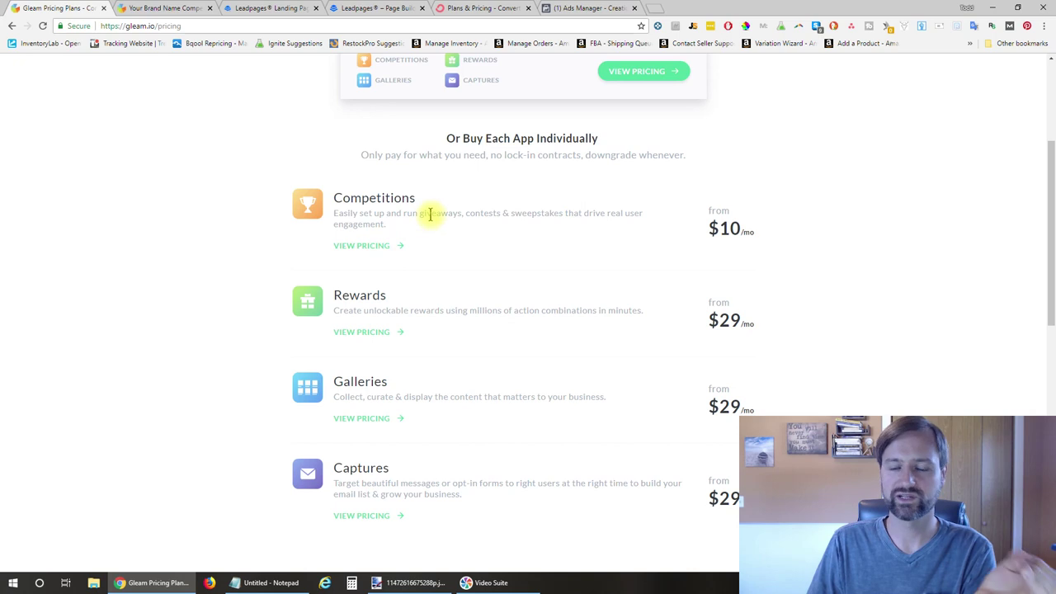
Show Competitions plan pricing and mark the Pro plan's Viral Share Action and $49 price
click(371, 247)
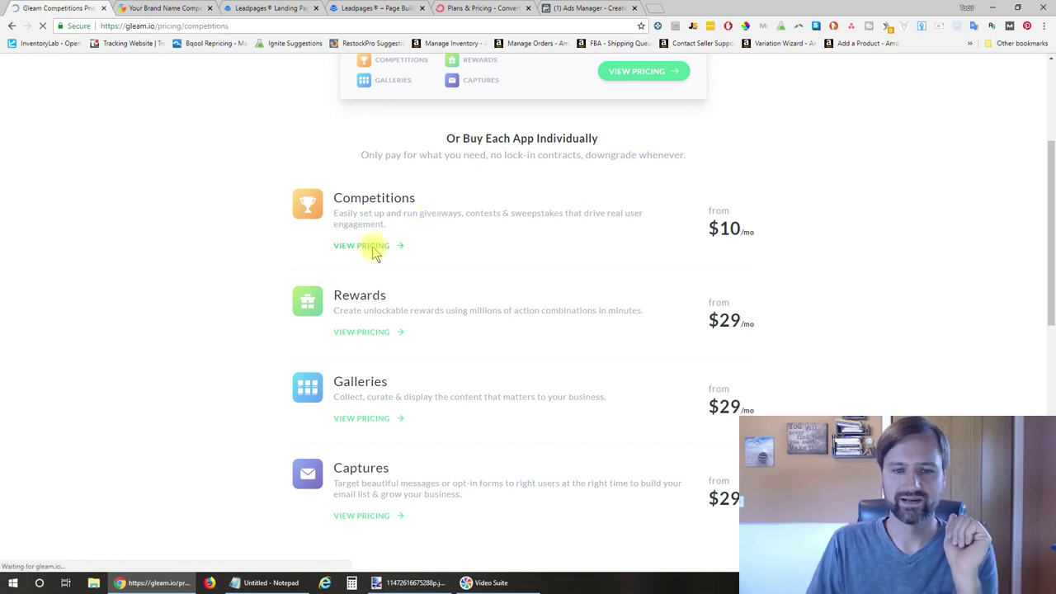
scroll(250, 320, down, 2)
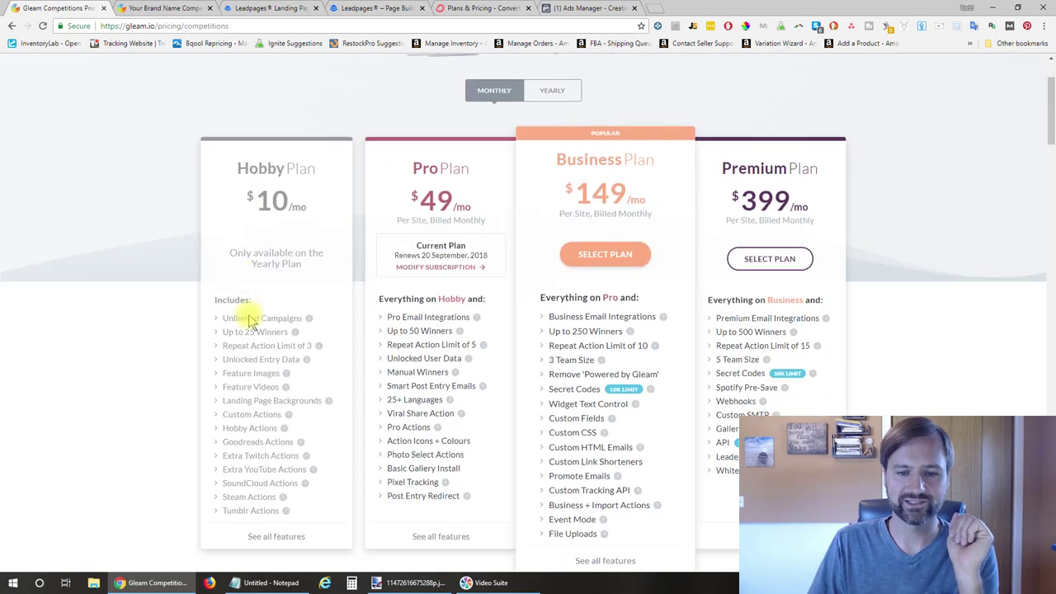
scroll(285, 244, down, 2)
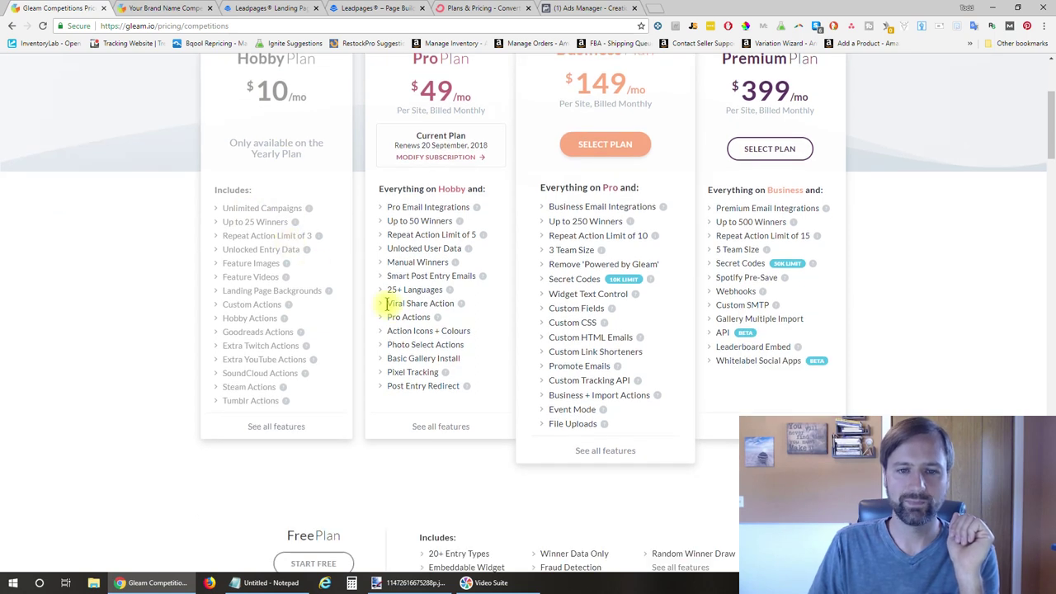
scroll(388, 304, up, 1)
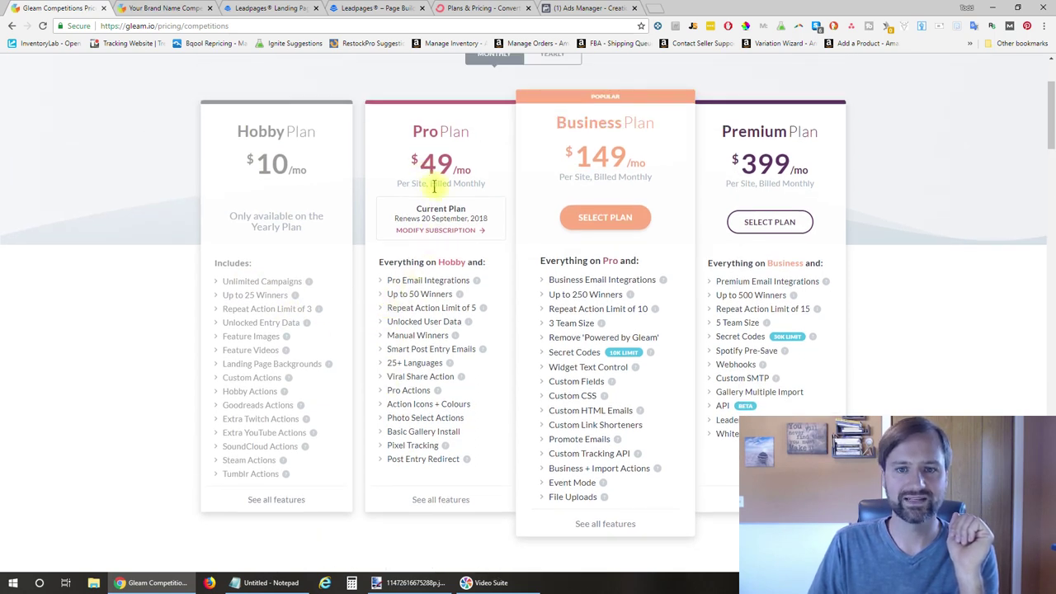
triple_click(407, 375)
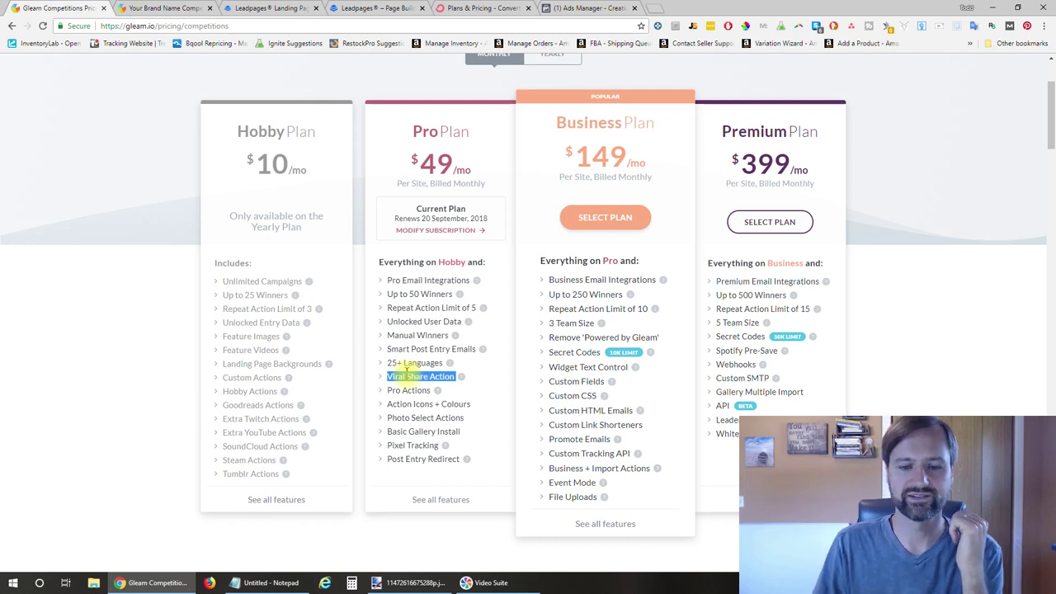
drag(419, 162, 467, 165)
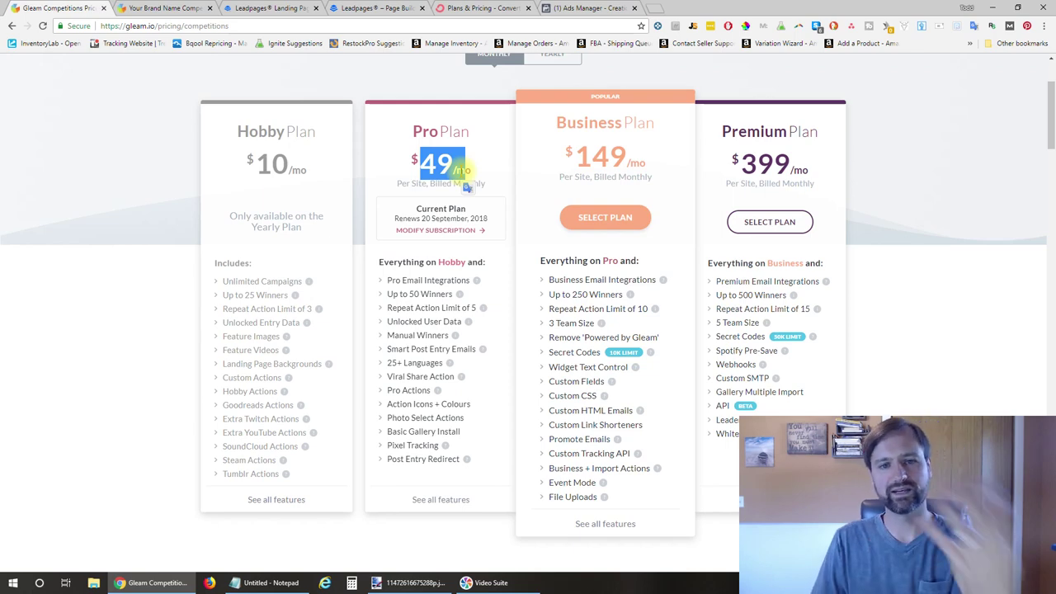
Open the Garlic Lovers Cooking Giveaway from the Competitions dashboard in the editor
click(195, 7)
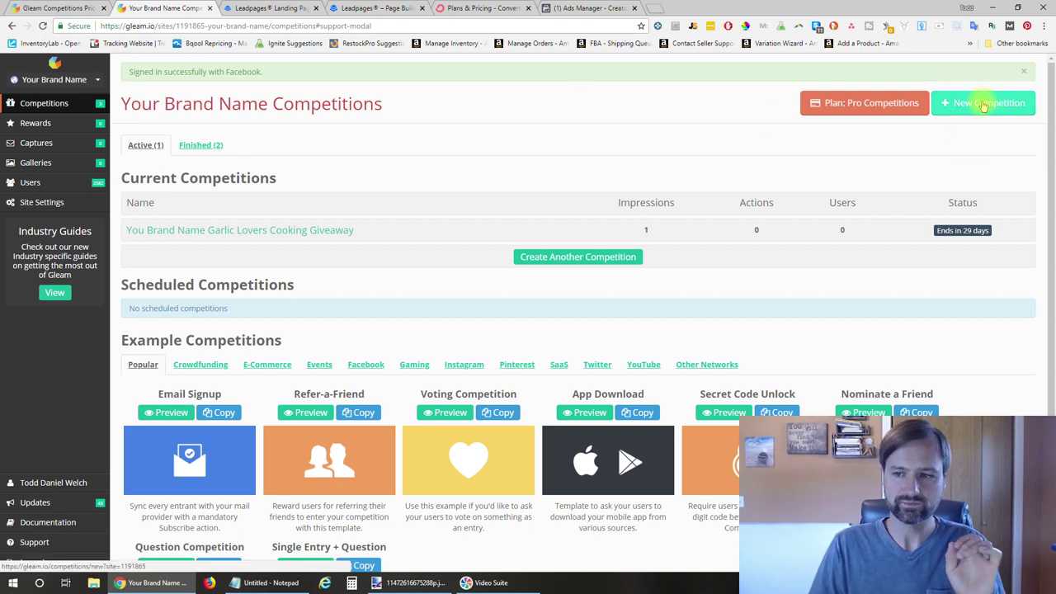
click(254, 231)
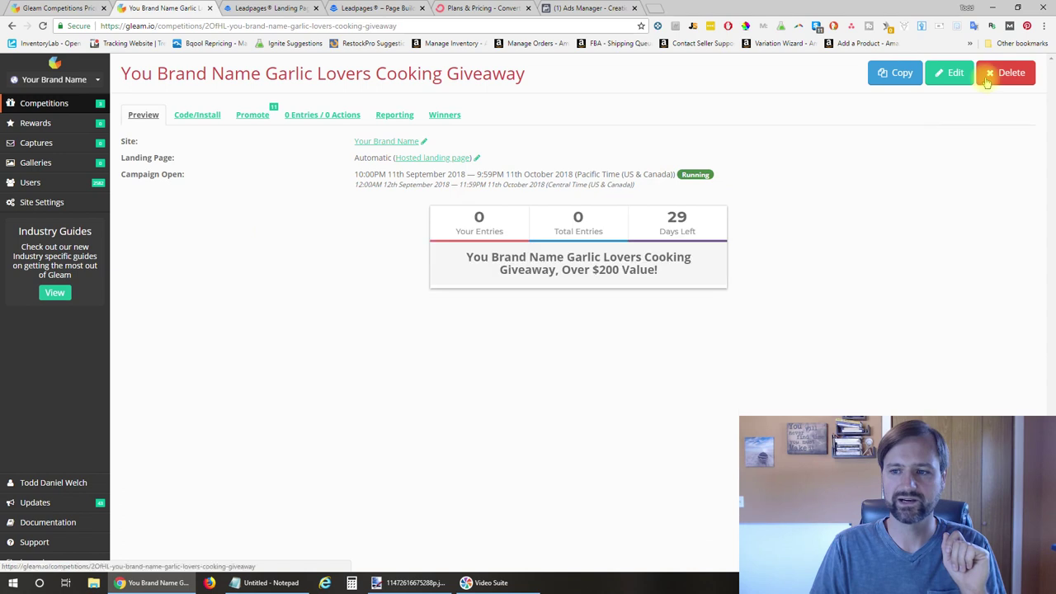
click(947, 74)
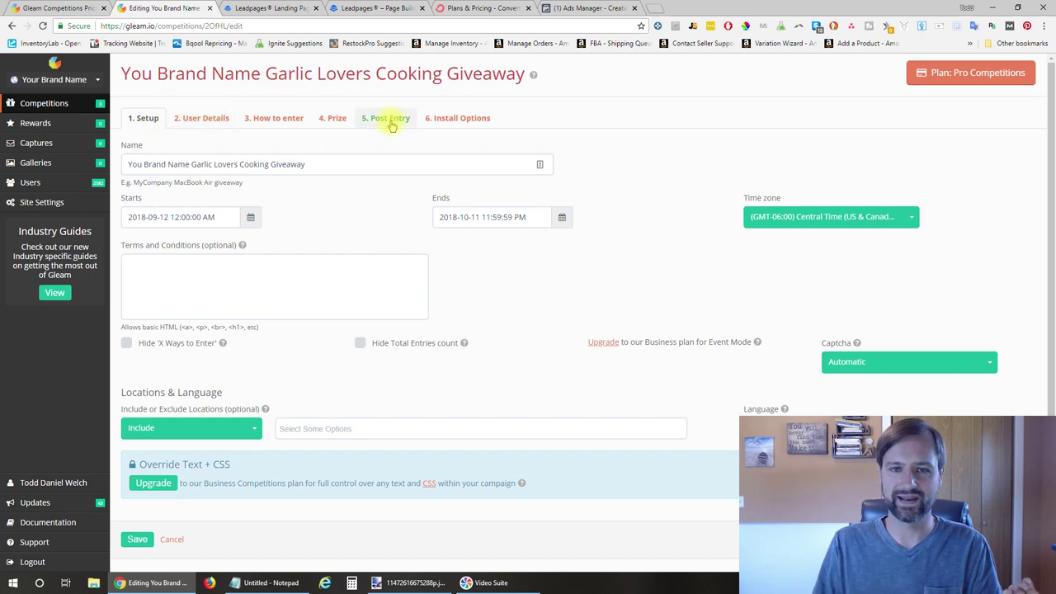
Review the Setup name, 2018-09-12 to 2018-10-11 dates, Central Time and blank terms
drag(377, 165, 523, 196)
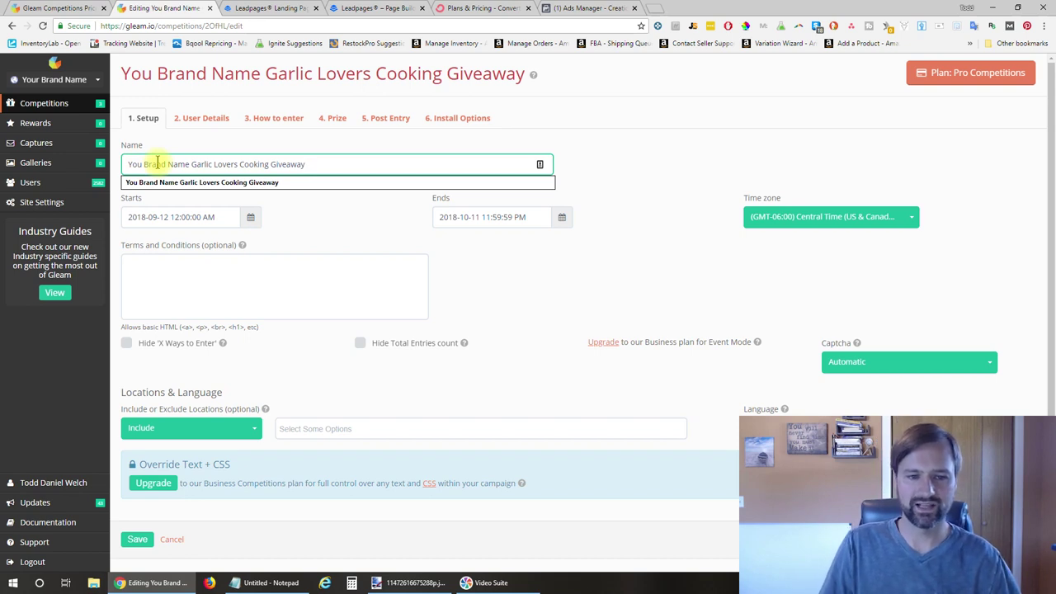
click(654, 181)
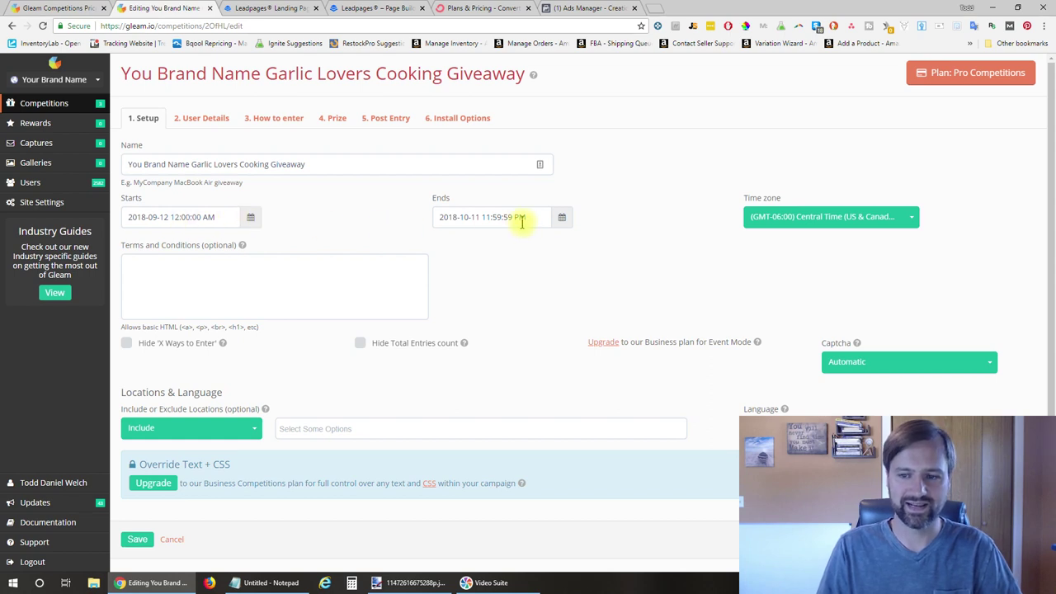
scroll(625, 201, down, 1)
click(378, 246)
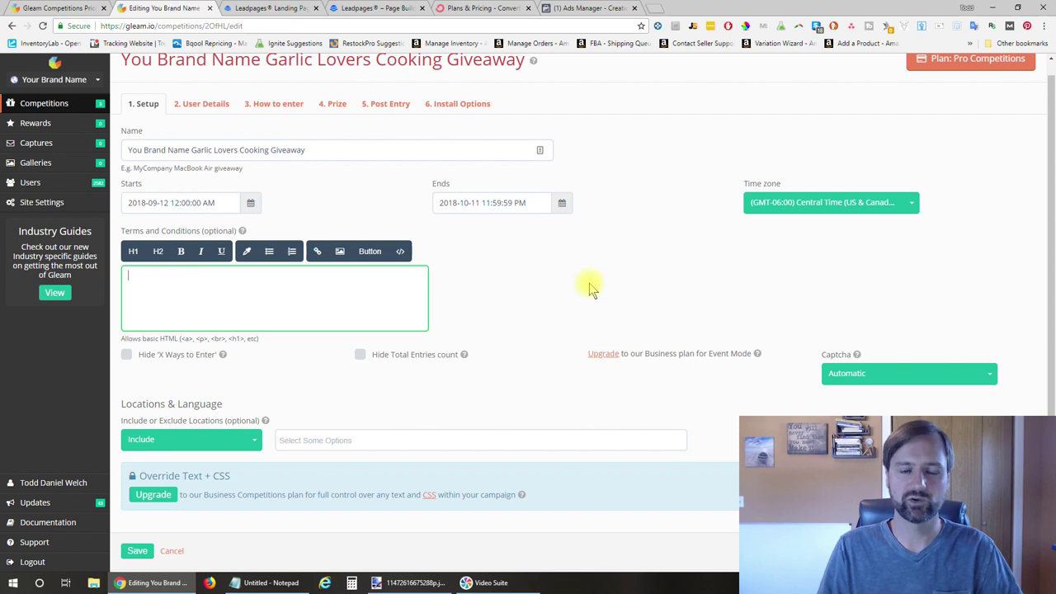
scroll(607, 272, down, 1)
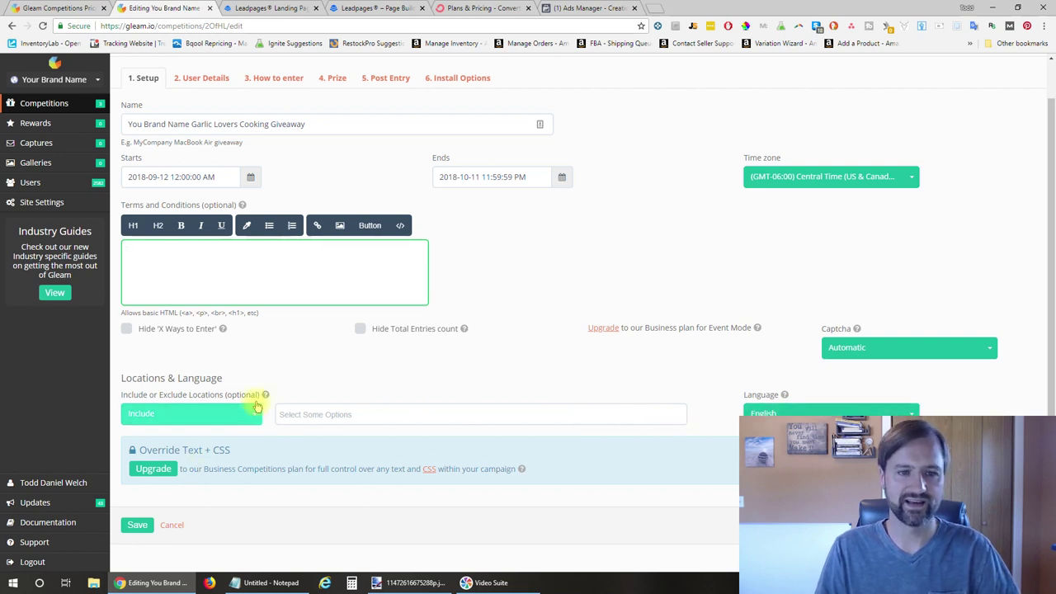
scroll(470, 299, up, 1)
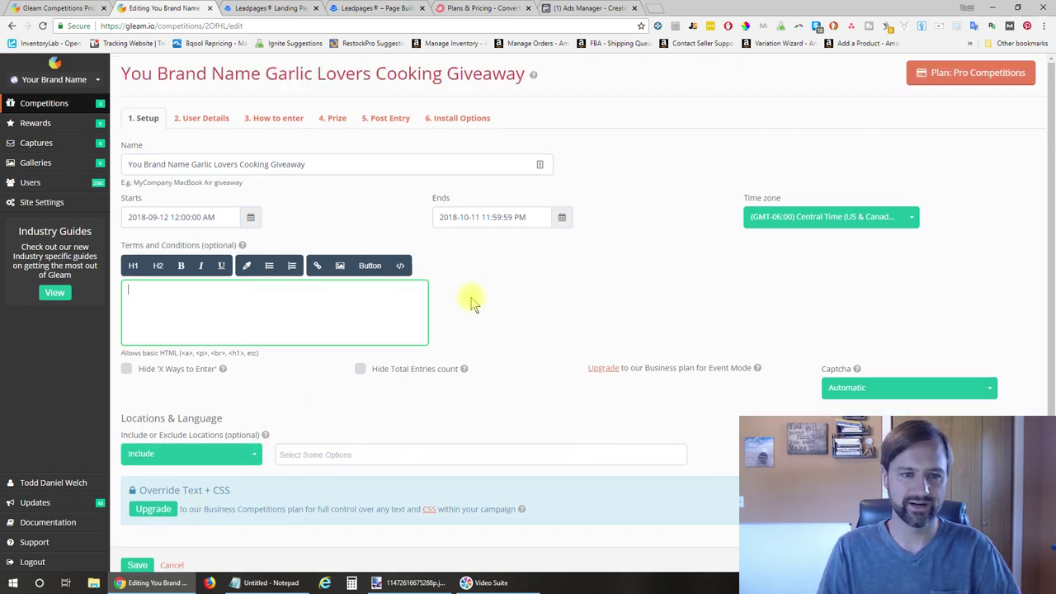
click(195, 119)
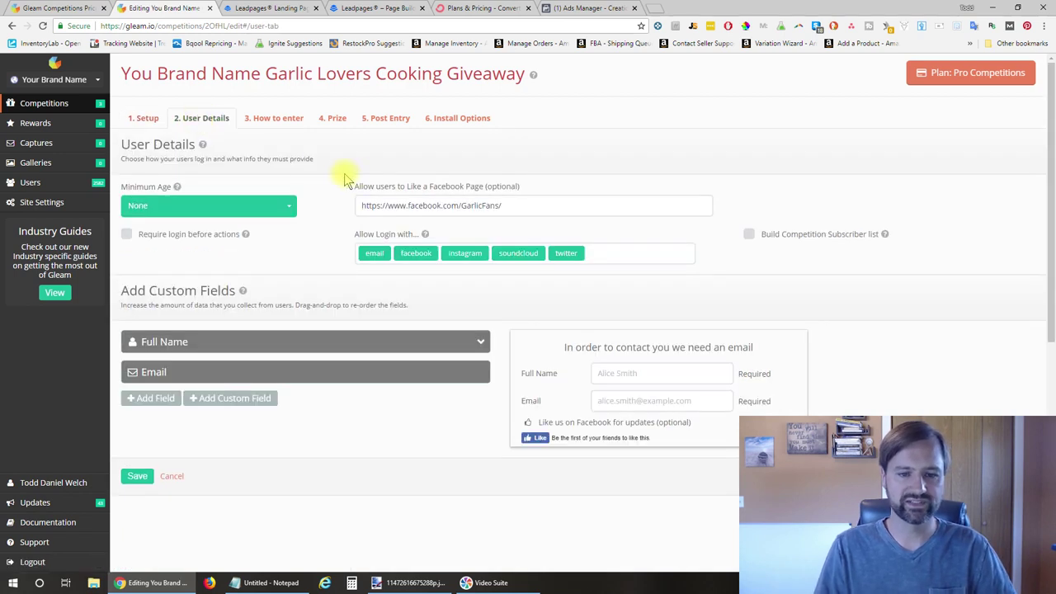
Keep minimum age at None, select the GarlicFans page URL, and open Facebook in a new tab
click(281, 206)
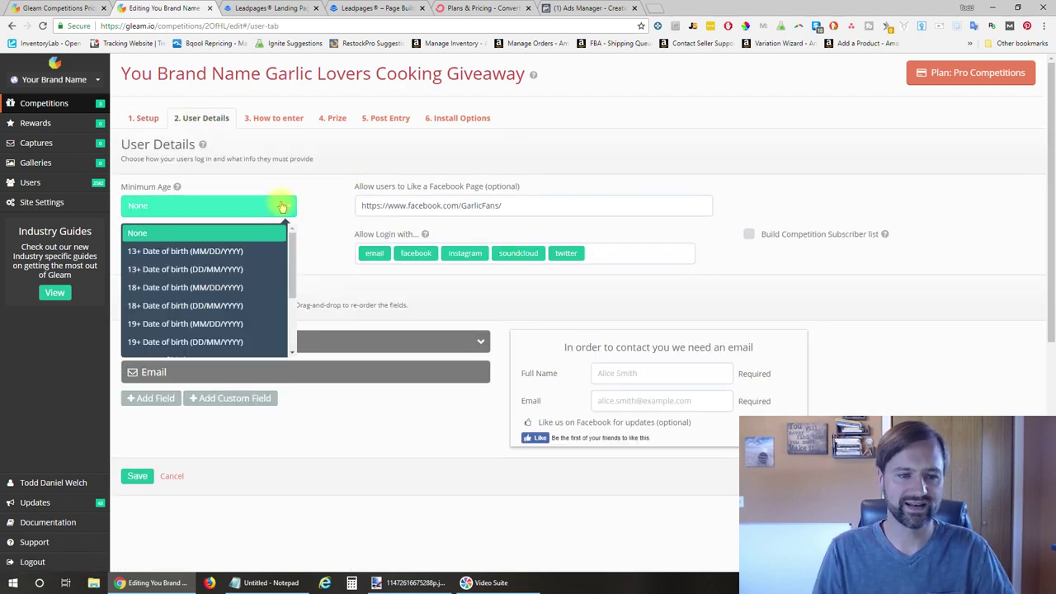
click(378, 171)
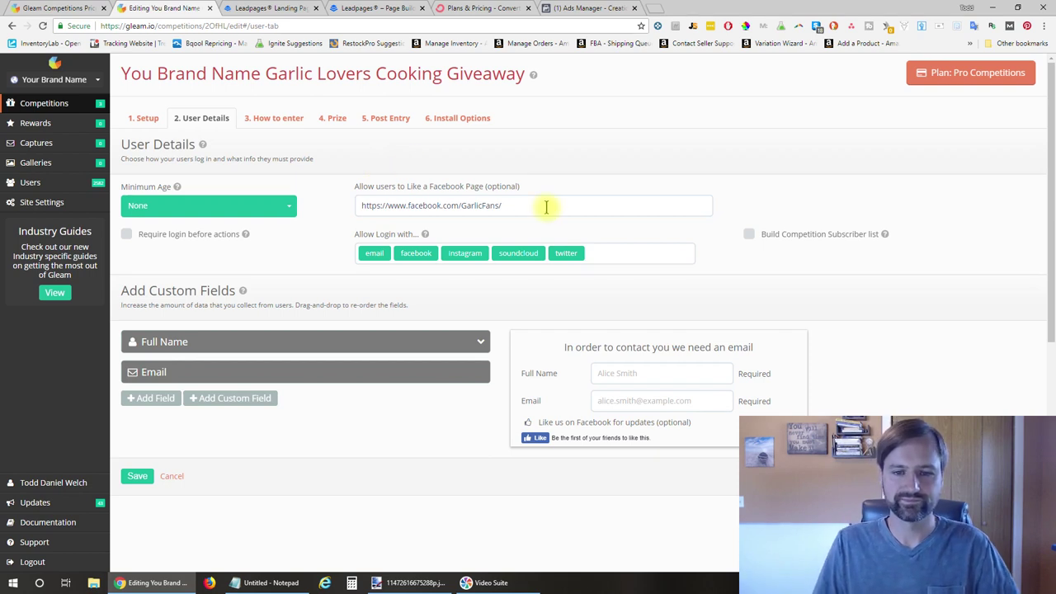
triple_click(547, 210)
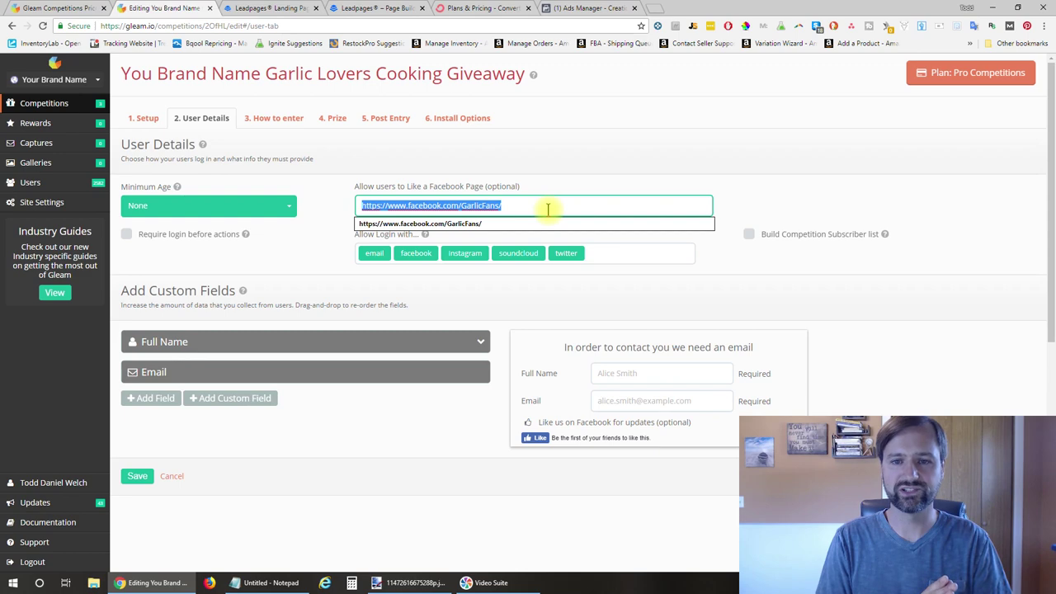
middle_click(715, 43)
click(660, 8)
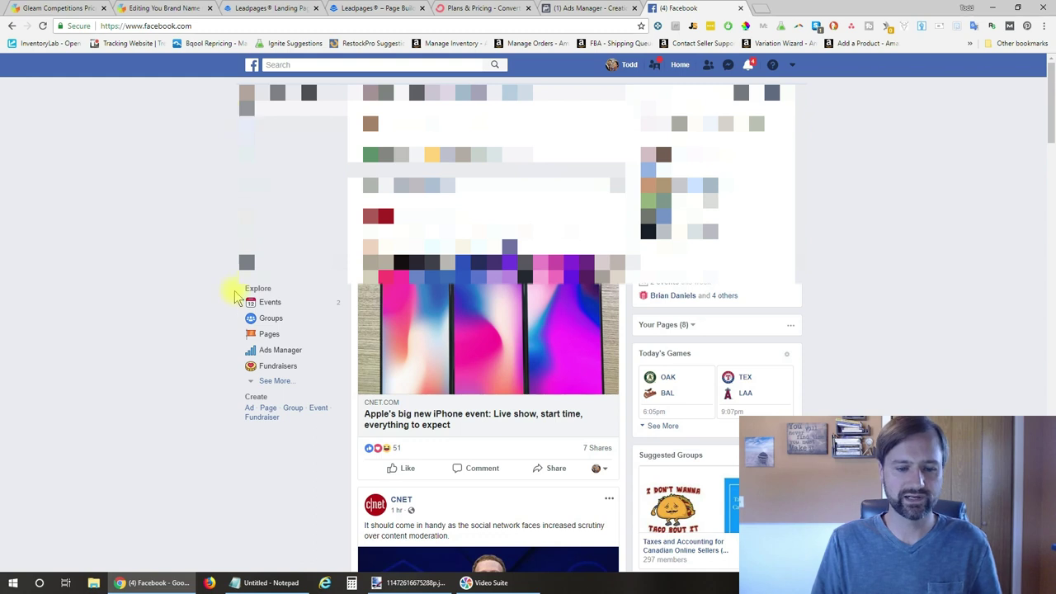
Bring up Facebook's Create a Page screen, then return to the Gleam giveaway editor
click(271, 413)
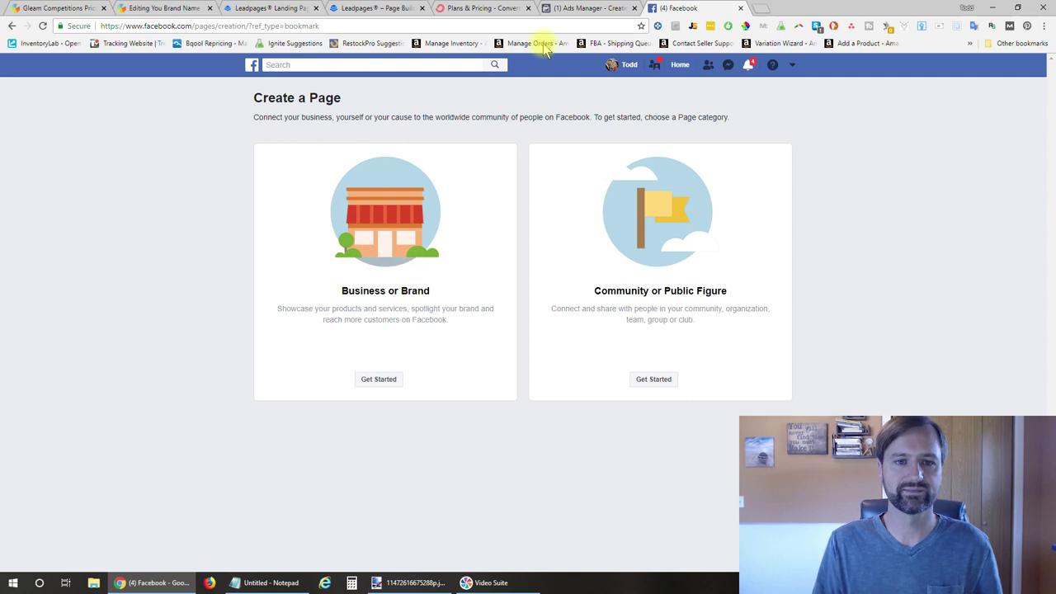
click(183, 7)
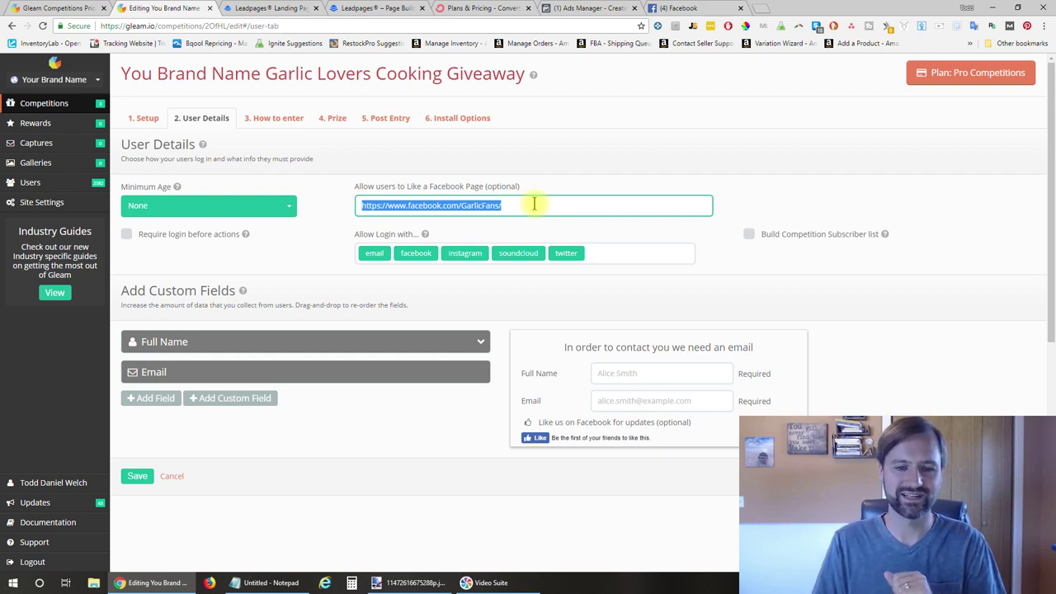
click(531, 206)
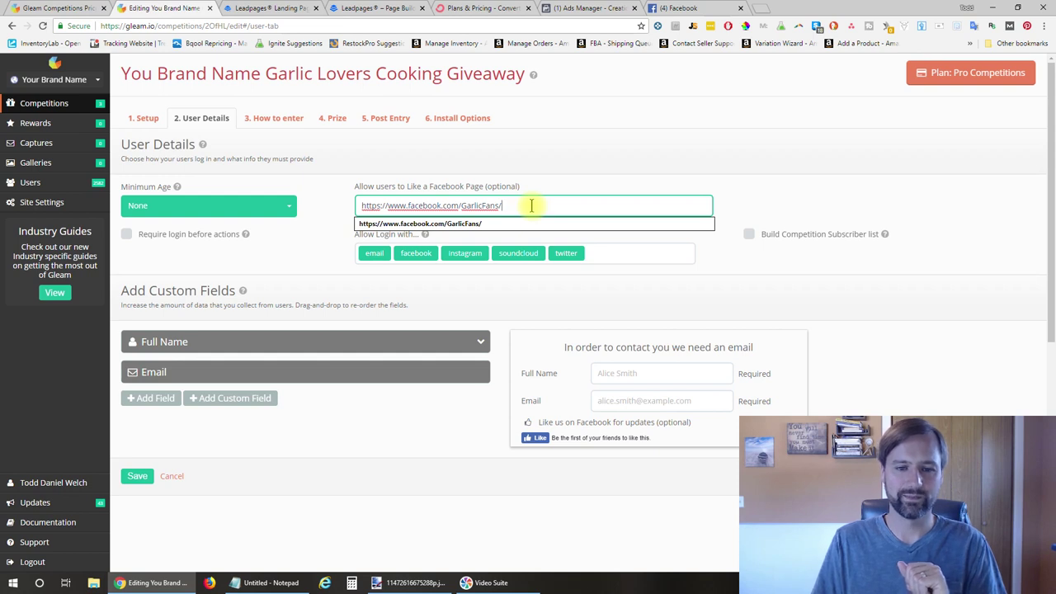
click(311, 250)
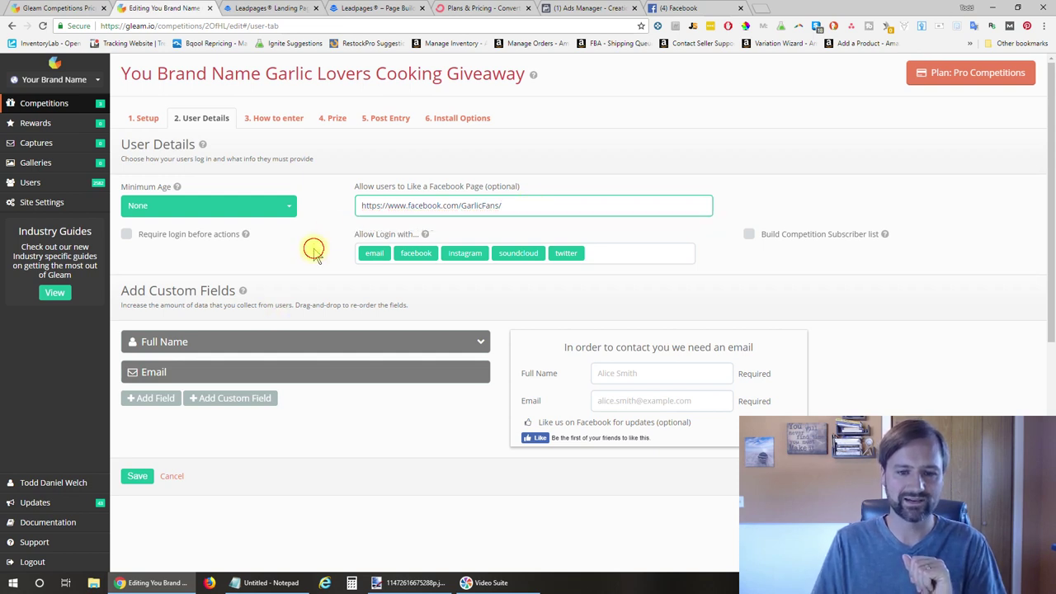
scroll(314, 252, down, 1)
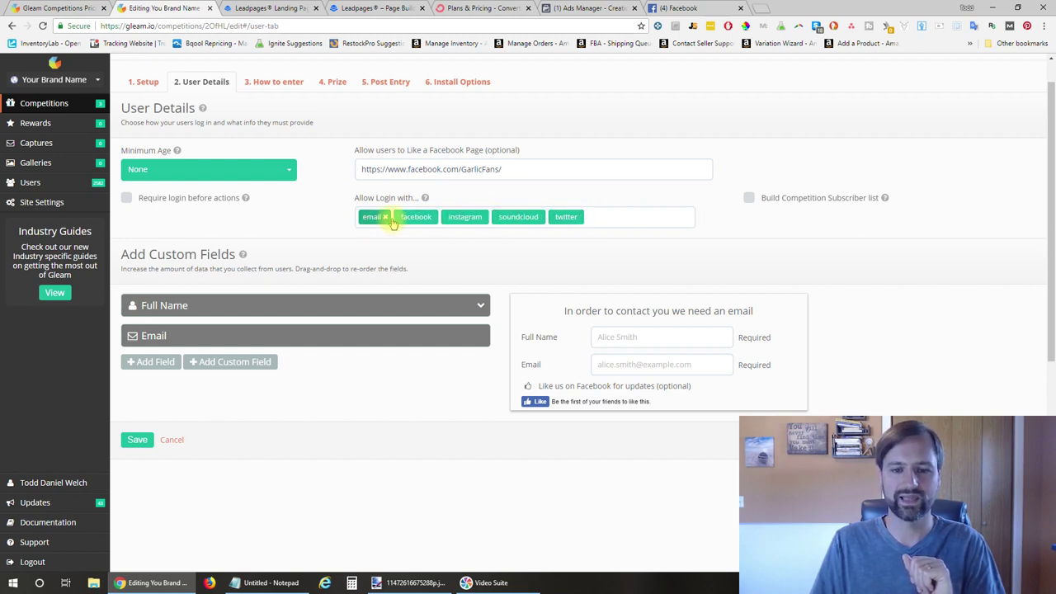
click(613, 214)
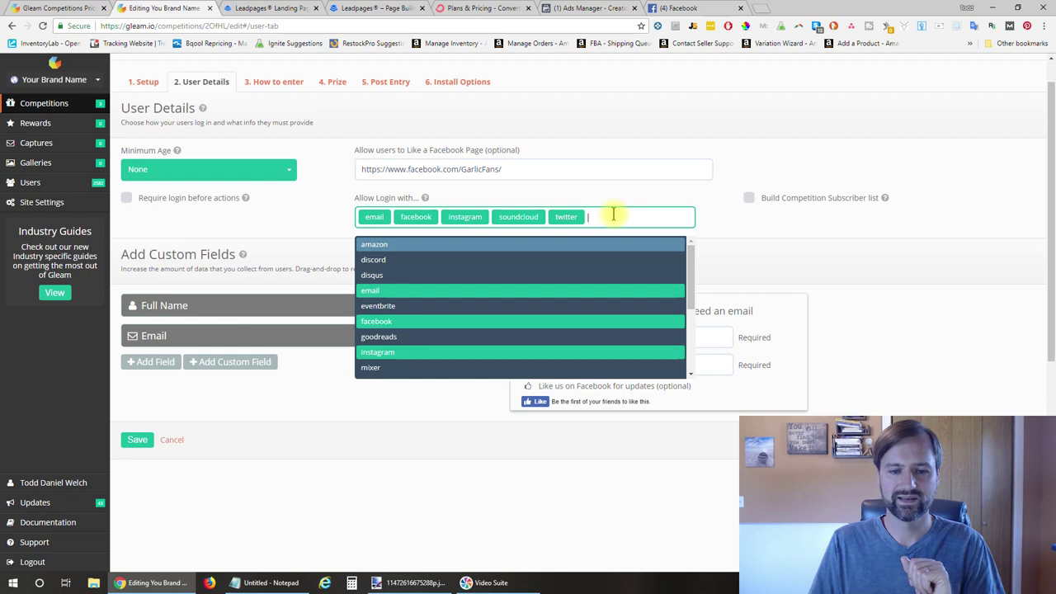
scroll(579, 298, down, 5)
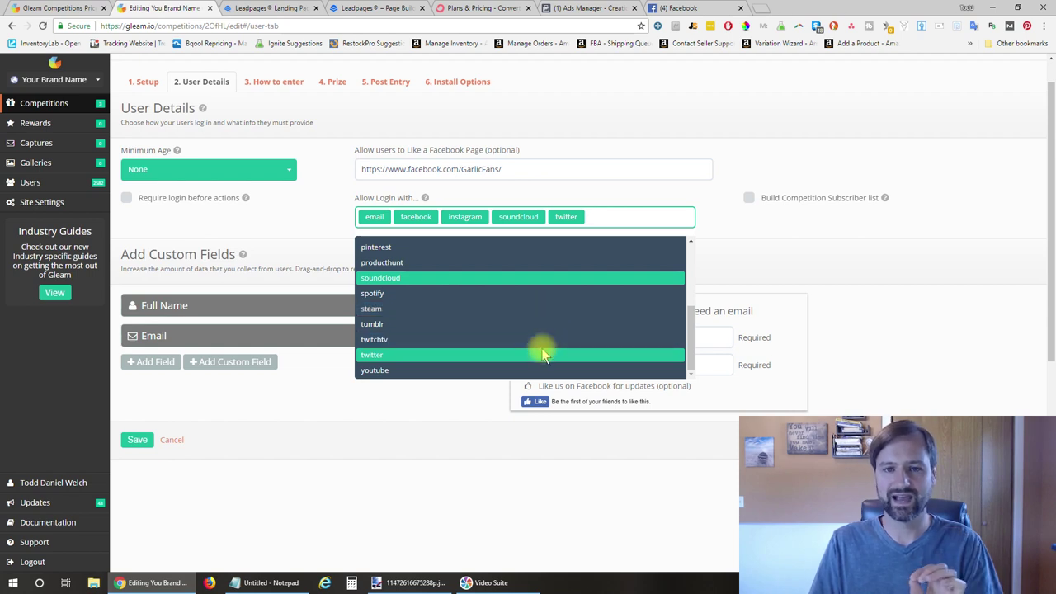
scroll(540, 346, up, 5)
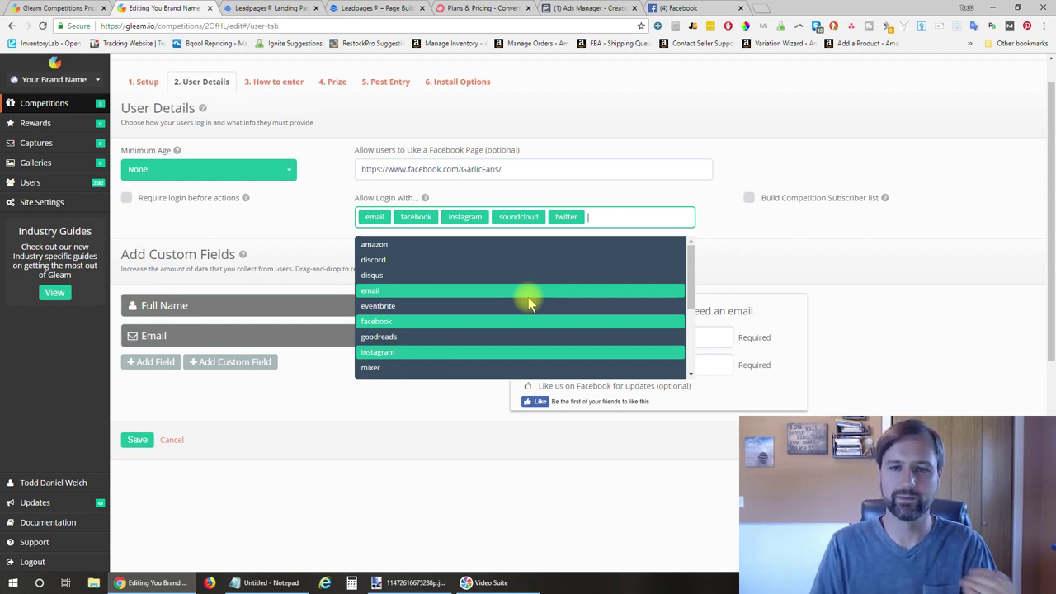
click(740, 165)
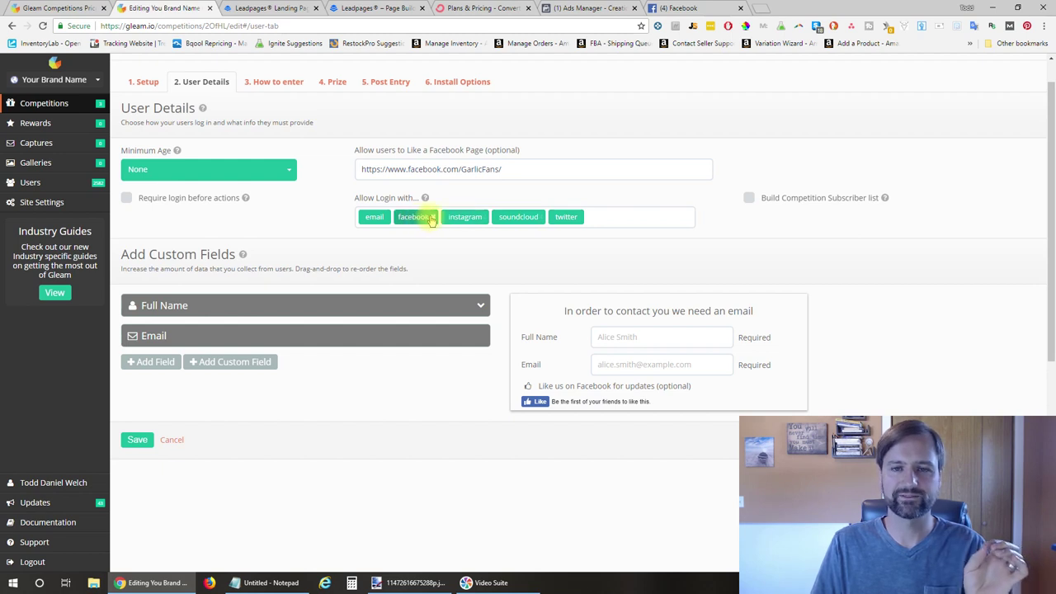
click(613, 218)
scroll(560, 280, down, 3)
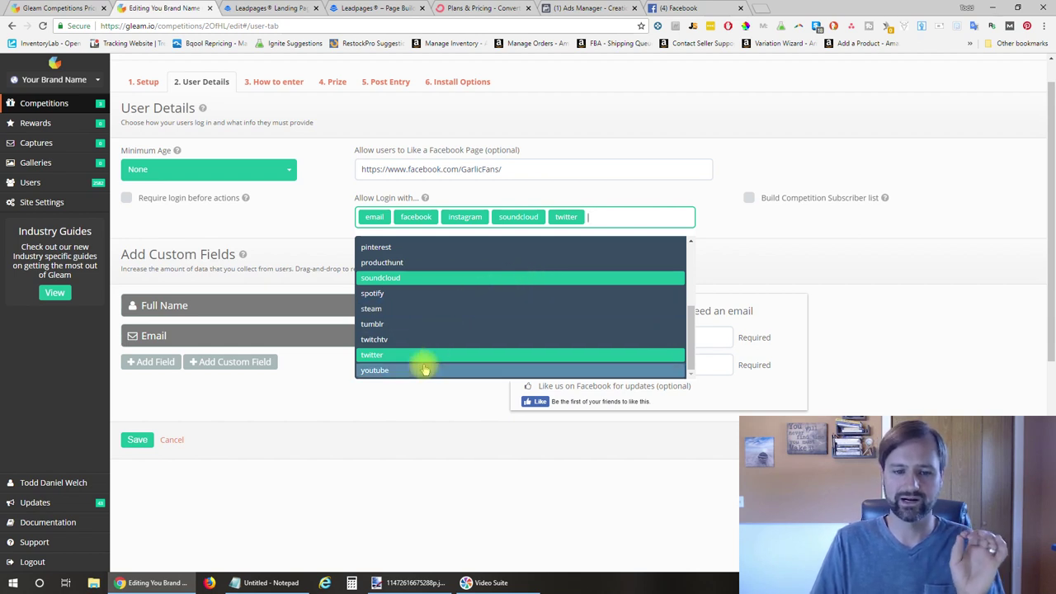
scroll(425, 369, up, 3)
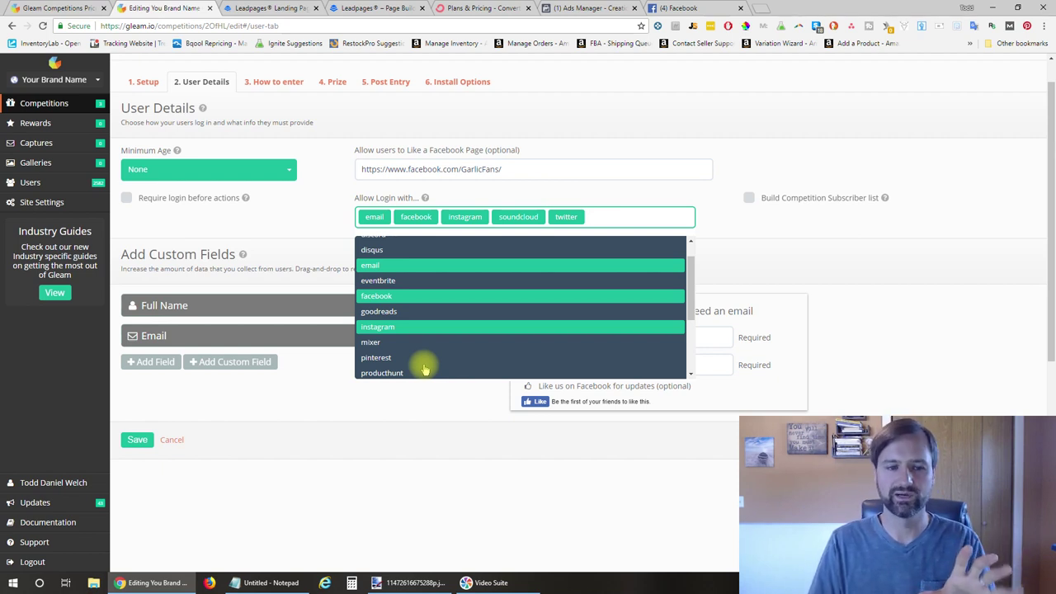
scroll(516, 264, up, 1)
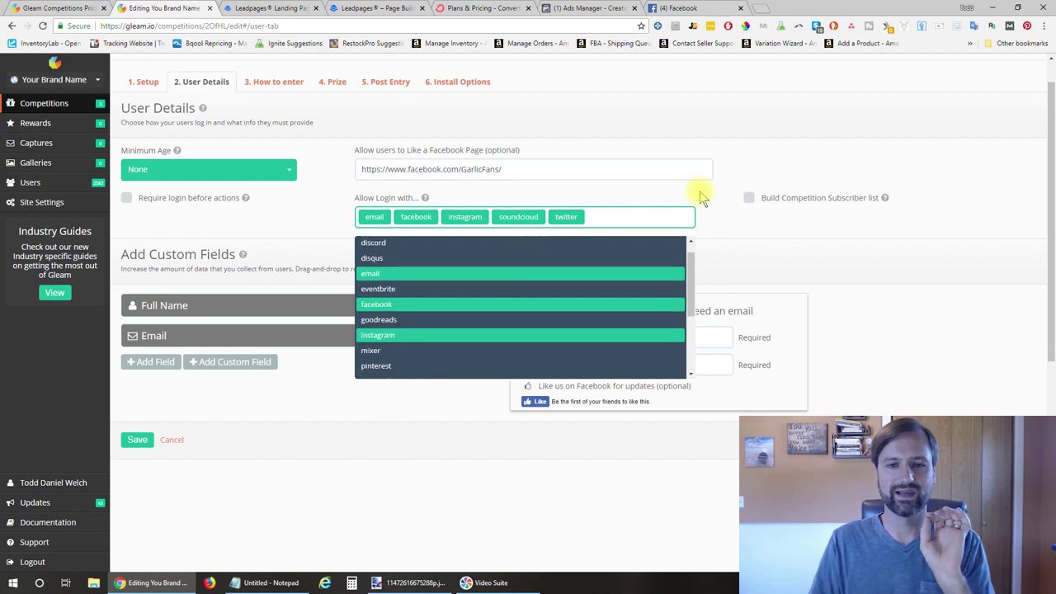
click(737, 209)
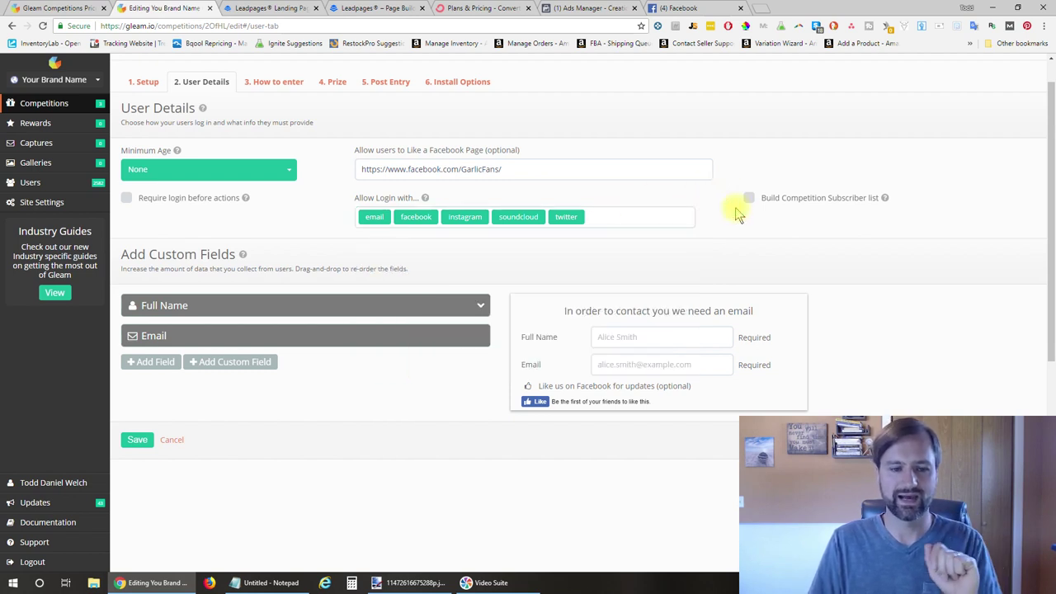
Expand the Full Name custom field, leaving First + Last Name unchecked
scroll(738, 214, down, 1)
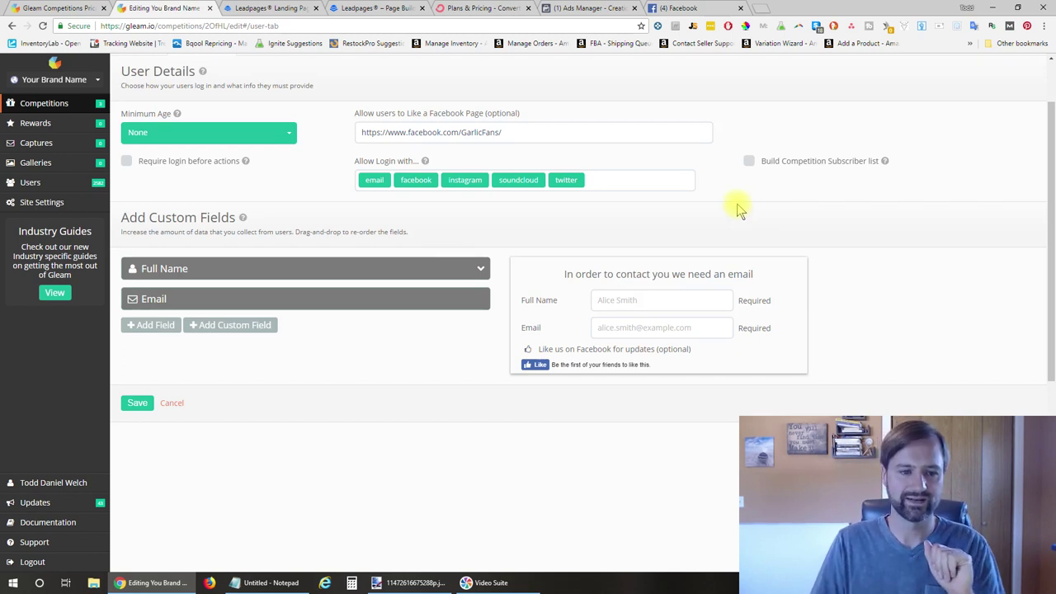
scroll(341, 231, down, 2)
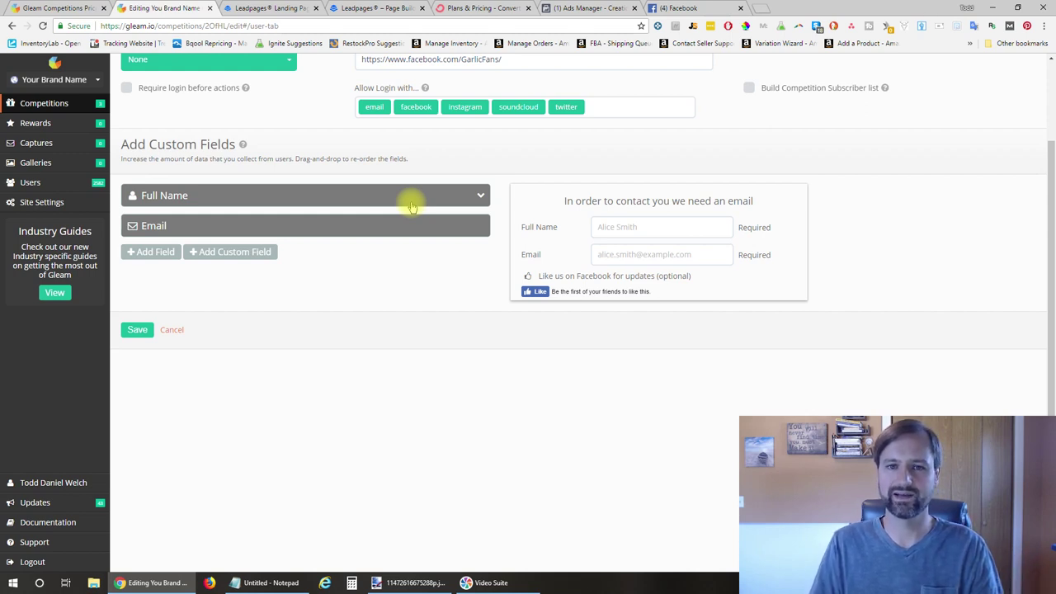
click(366, 197)
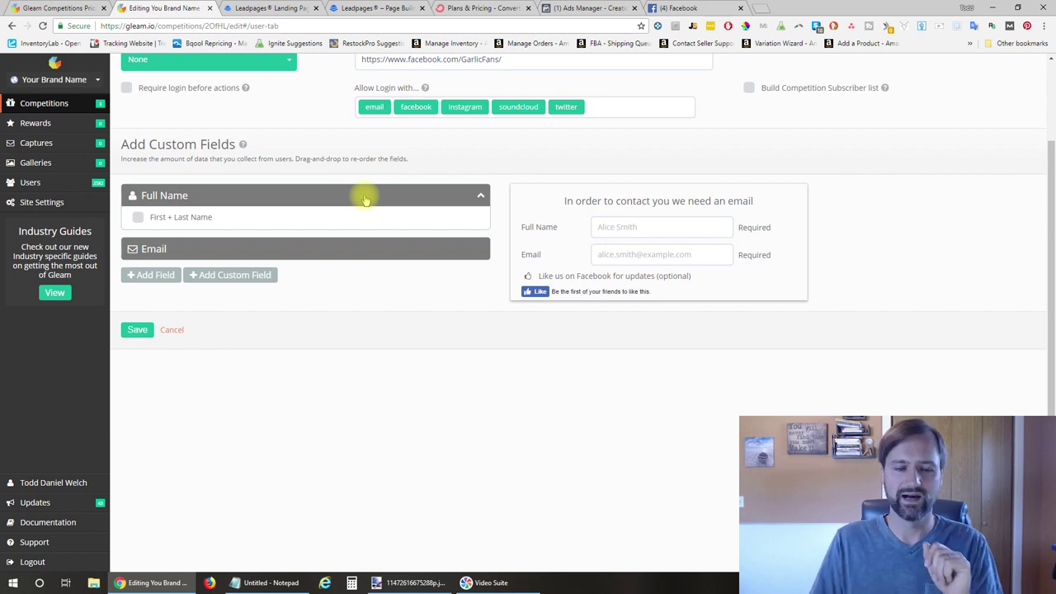
scroll(451, 156, up, 2)
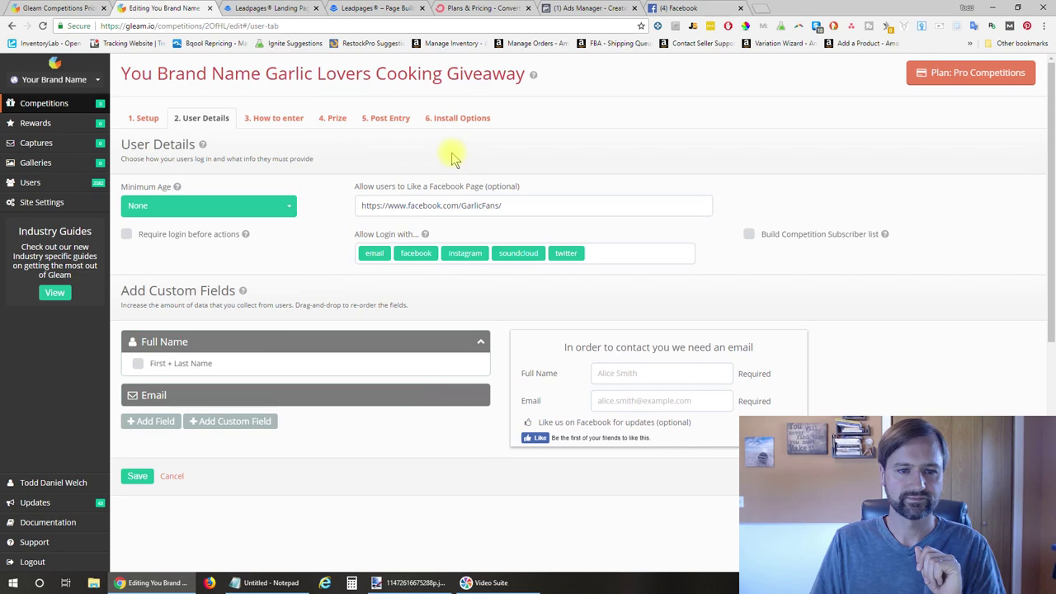
Inspect the newsletter signup's description, 1-entry worth and ConvertKit API key under How to enter
click(275, 120)
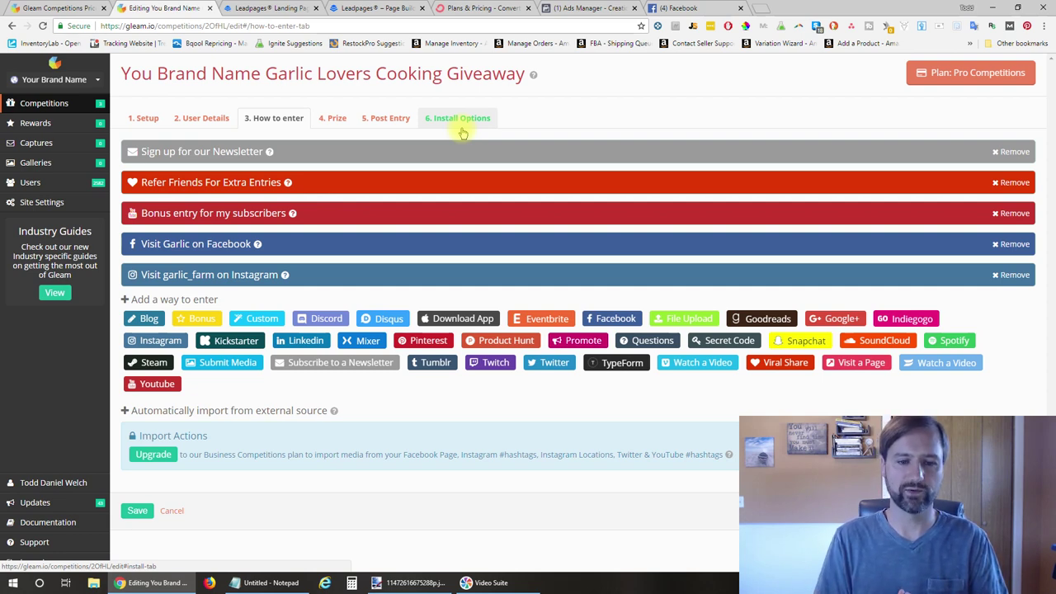
click(499, 150)
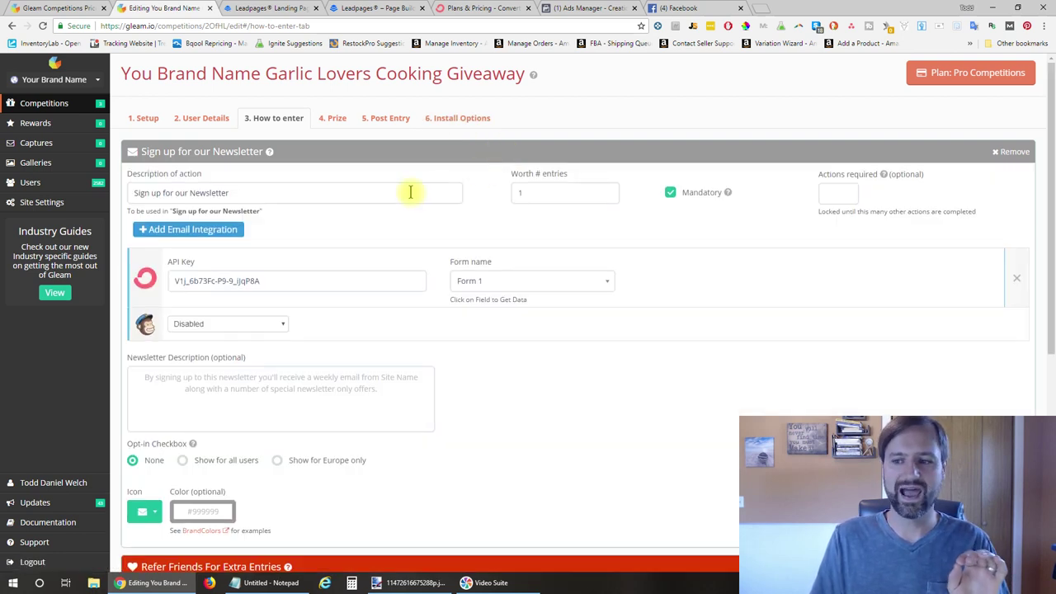
click(259, 185)
drag(259, 184, 130, 193)
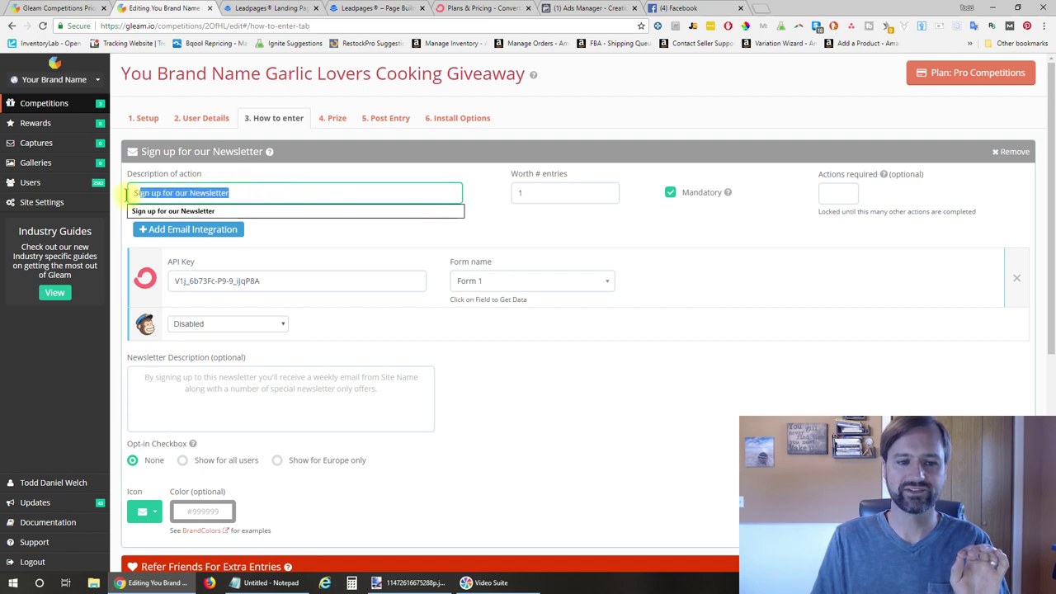
click(261, 189)
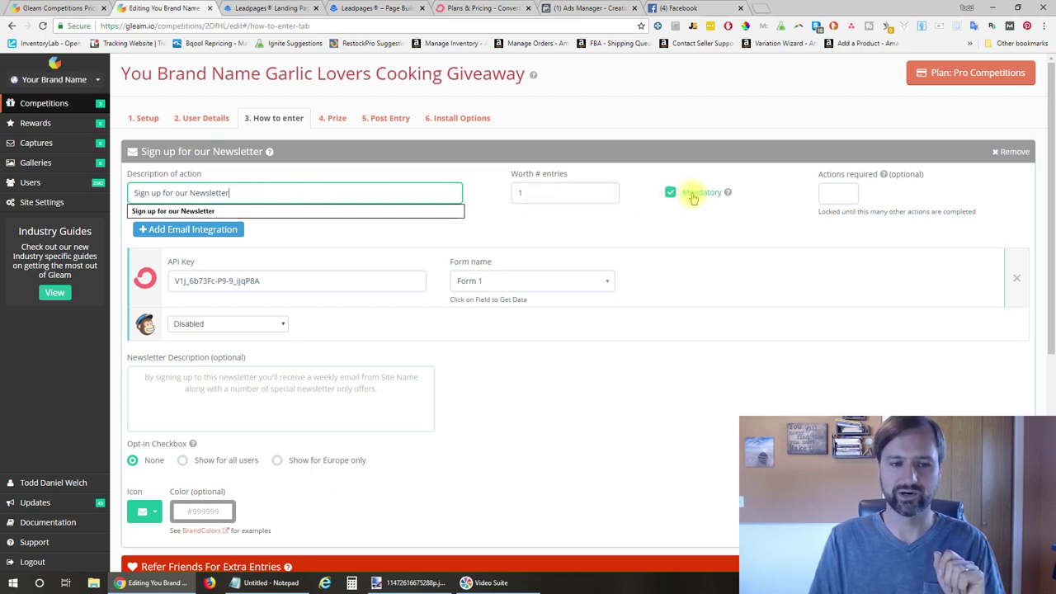
click(570, 191)
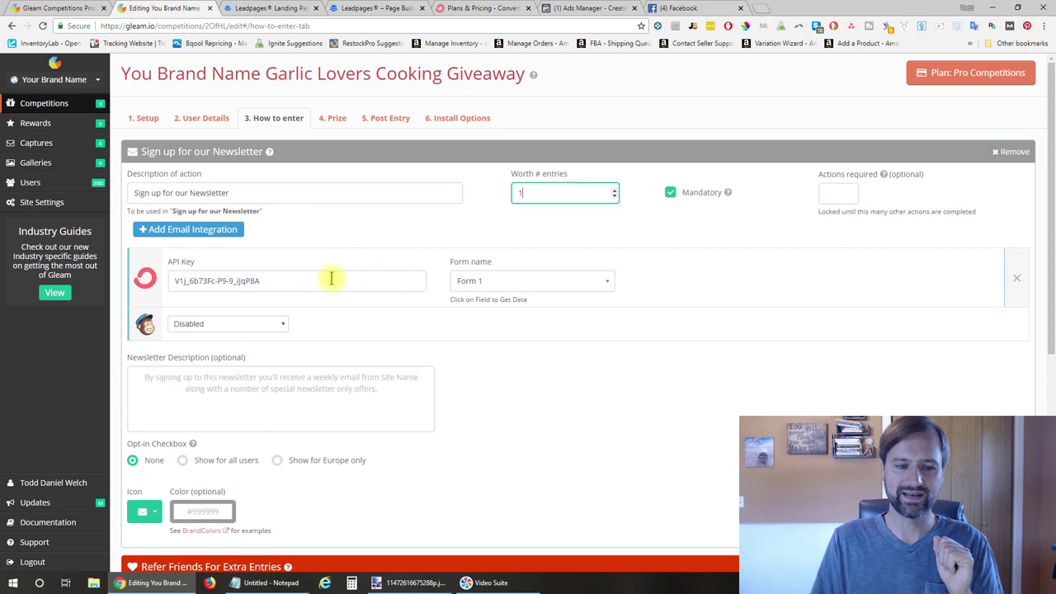
click(280, 285)
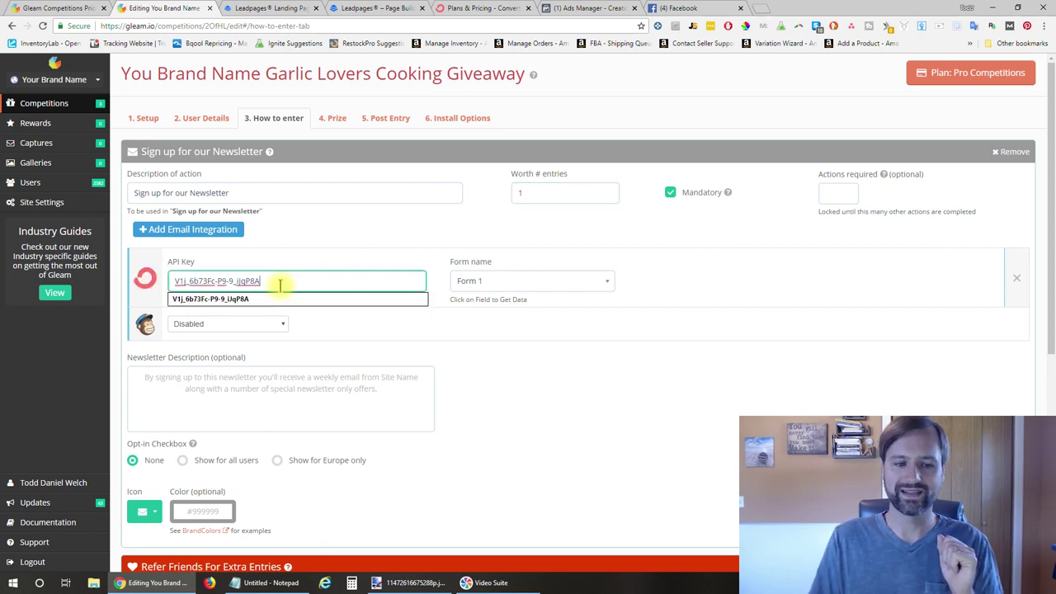
drag(290, 284, 174, 280)
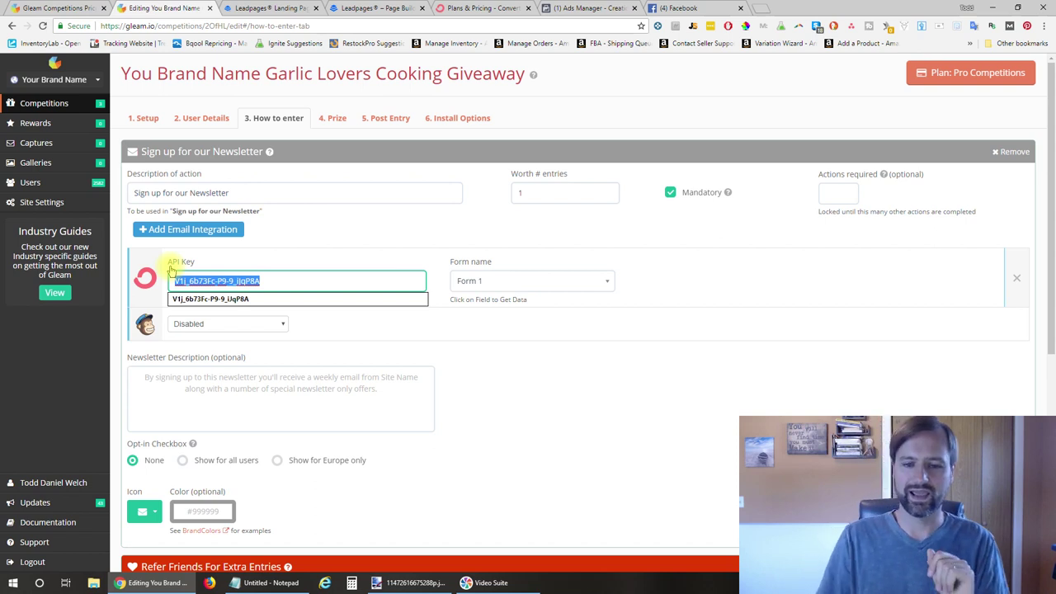
Re-apply the email integration API key to refresh the available forms
click(644, 282)
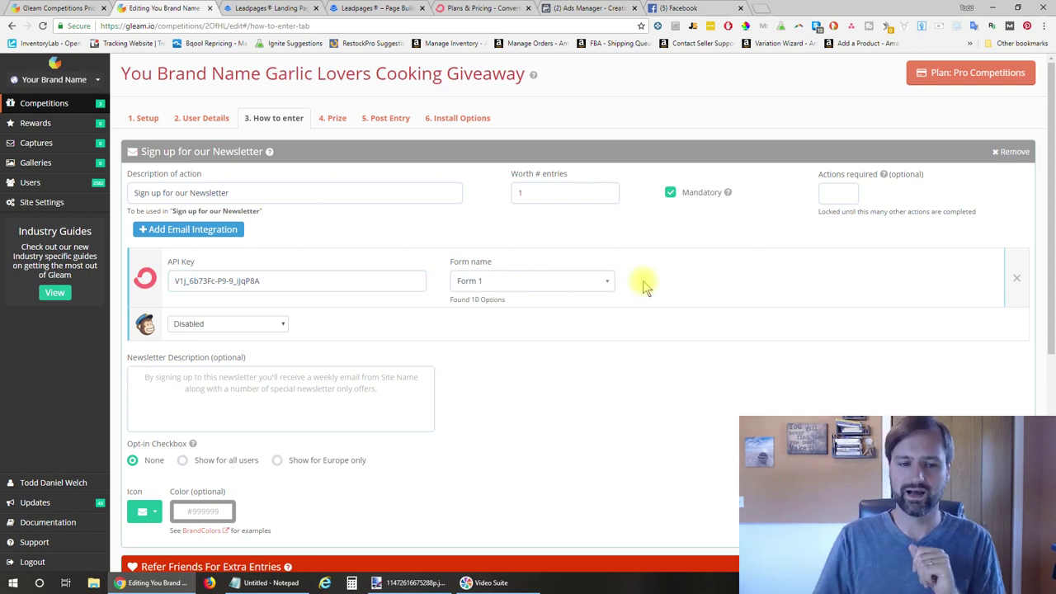
click(367, 281)
key(Down)
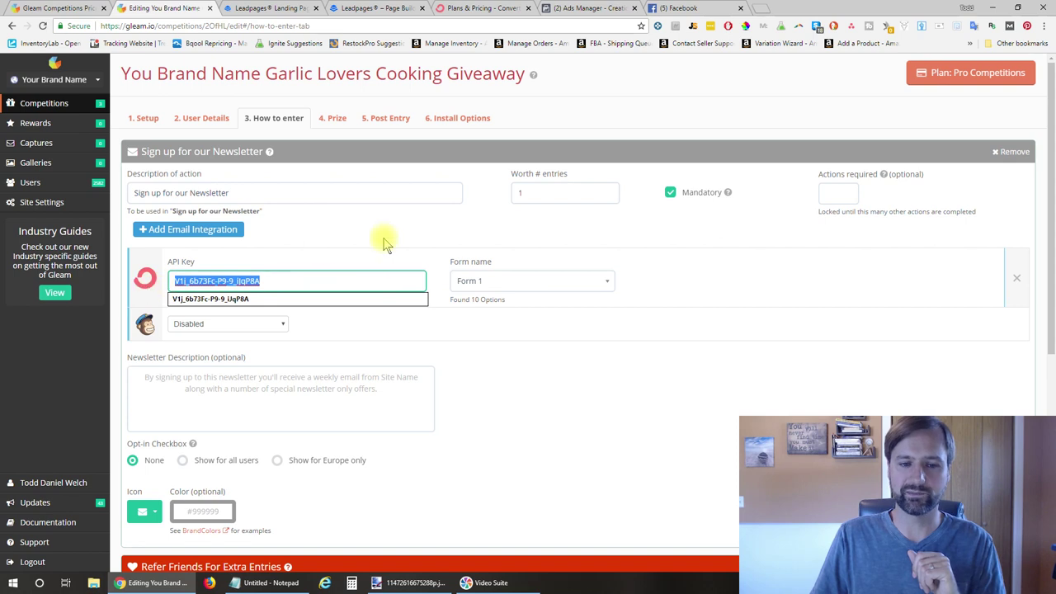
click(383, 239)
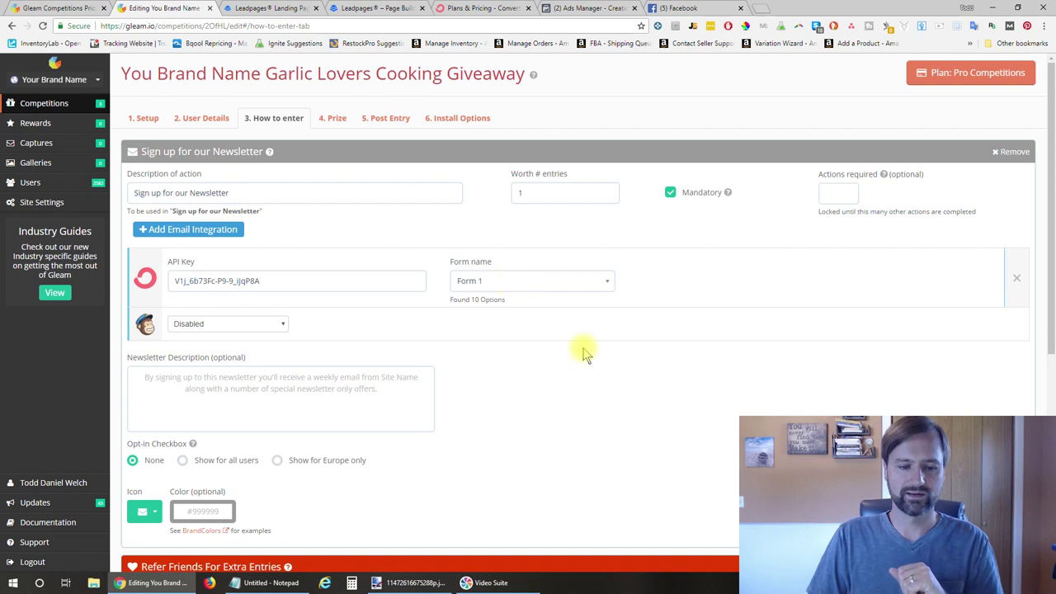
Look at the email integration types, then dismiss the chooser
scroll(583, 353, down, 1)
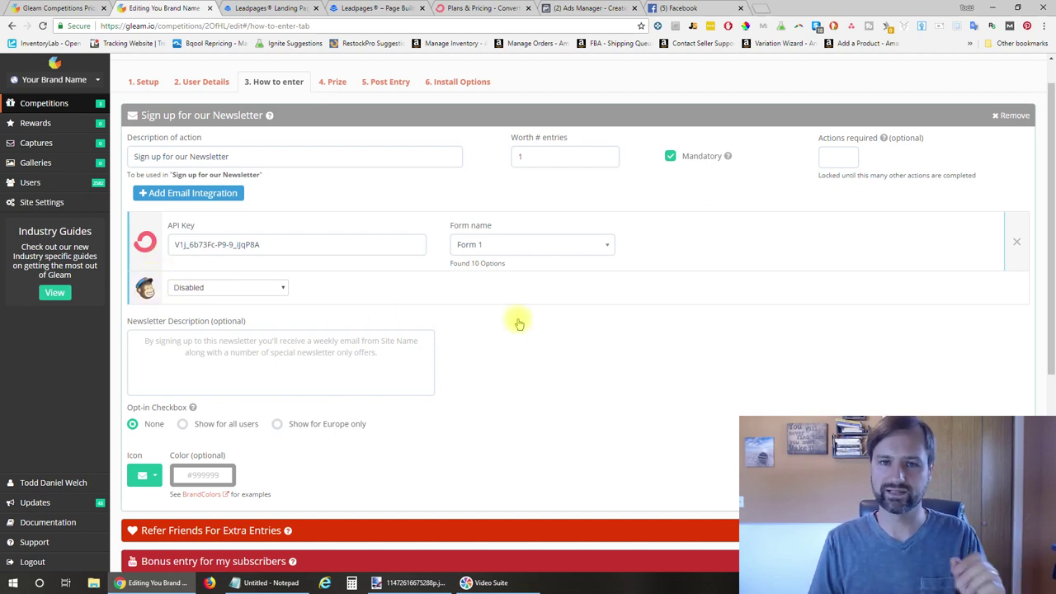
click(186, 196)
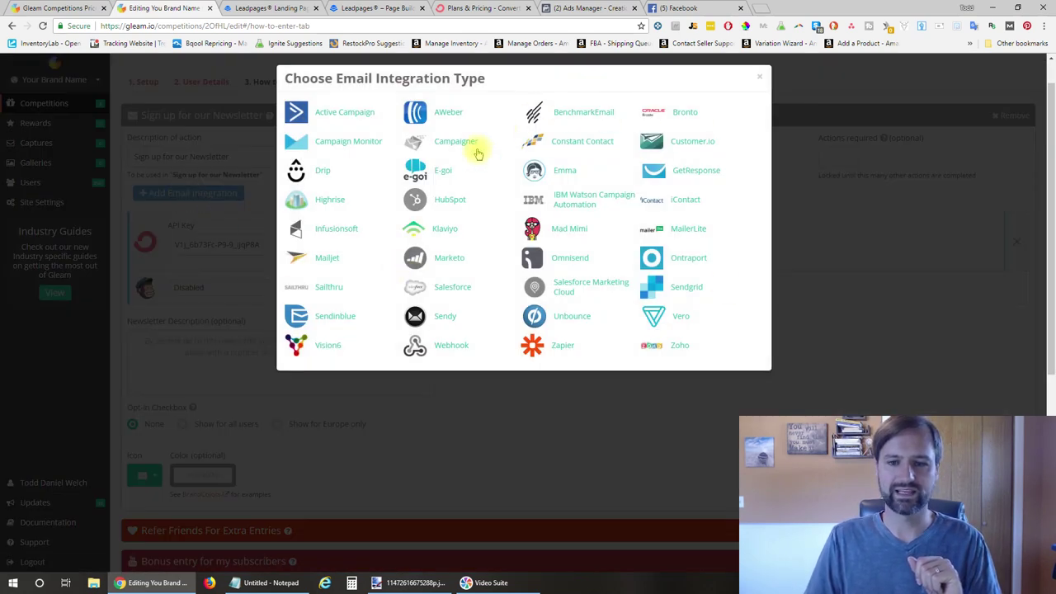
click(571, 414)
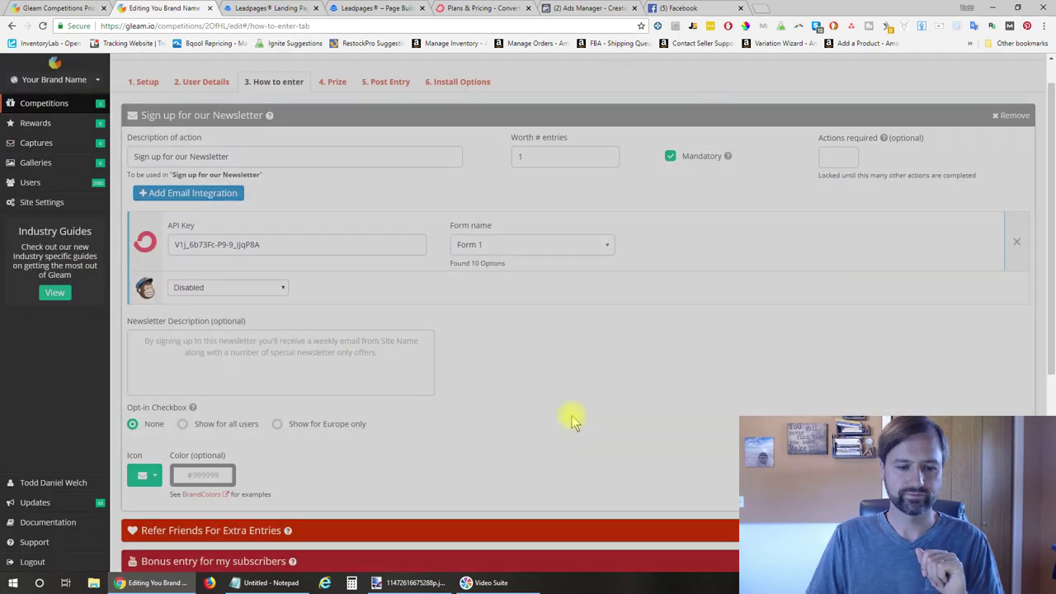
Collapse the Sign up for our Newsletter entry action
scroll(566, 338, down, 1)
scroll(566, 338, up, 2)
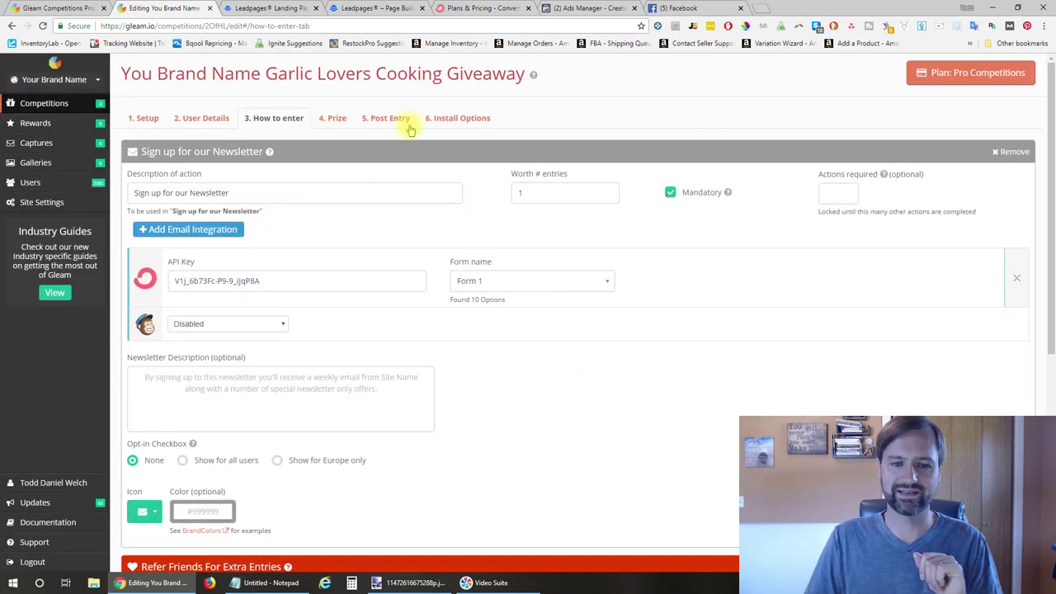
click(450, 149)
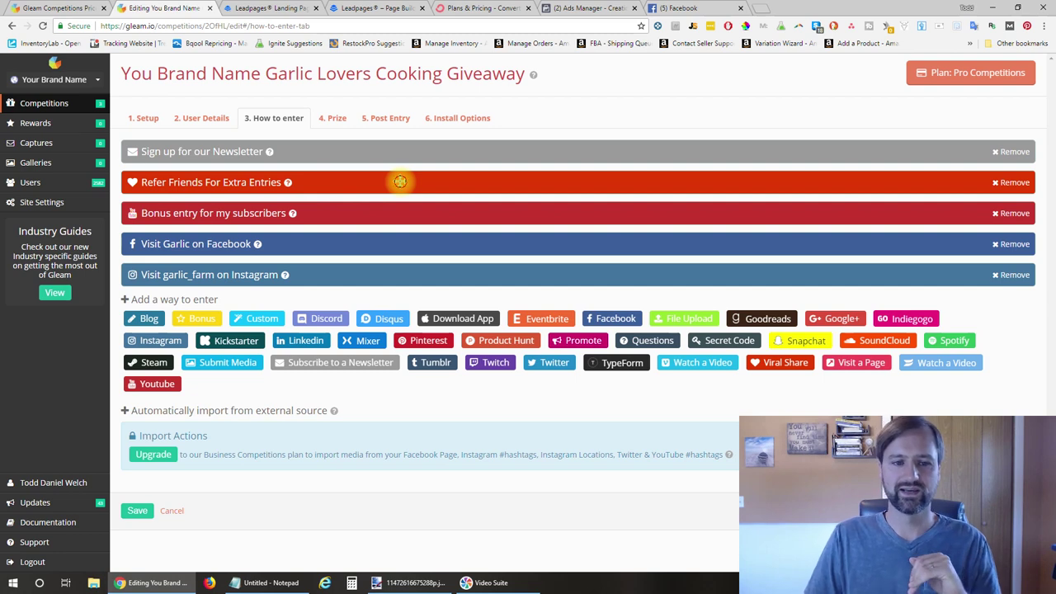
click(399, 182)
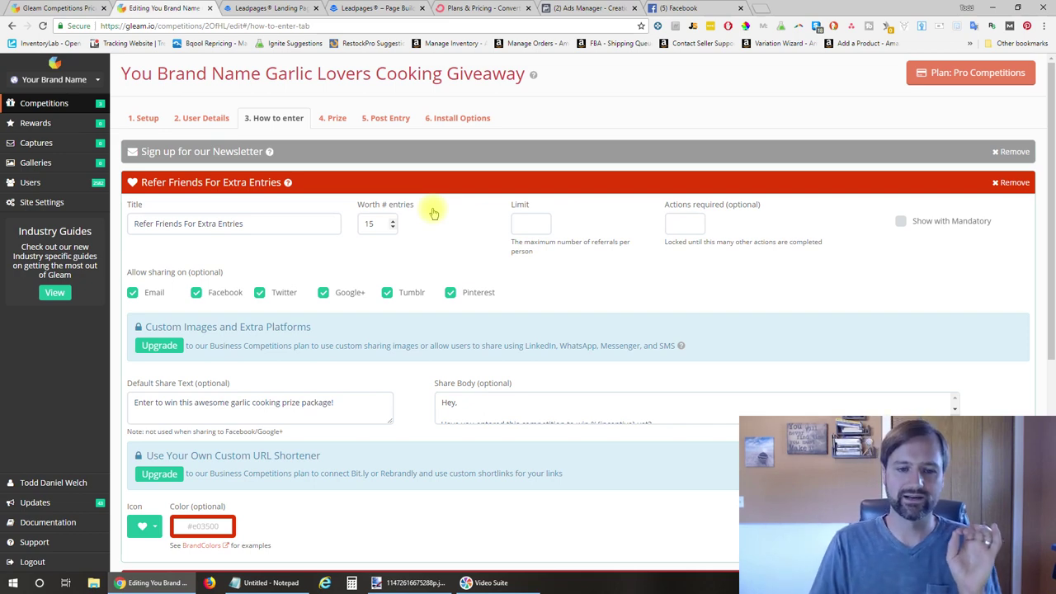
Check that Refer Friends For Extra Entries is worth 15 entries
click(433, 213)
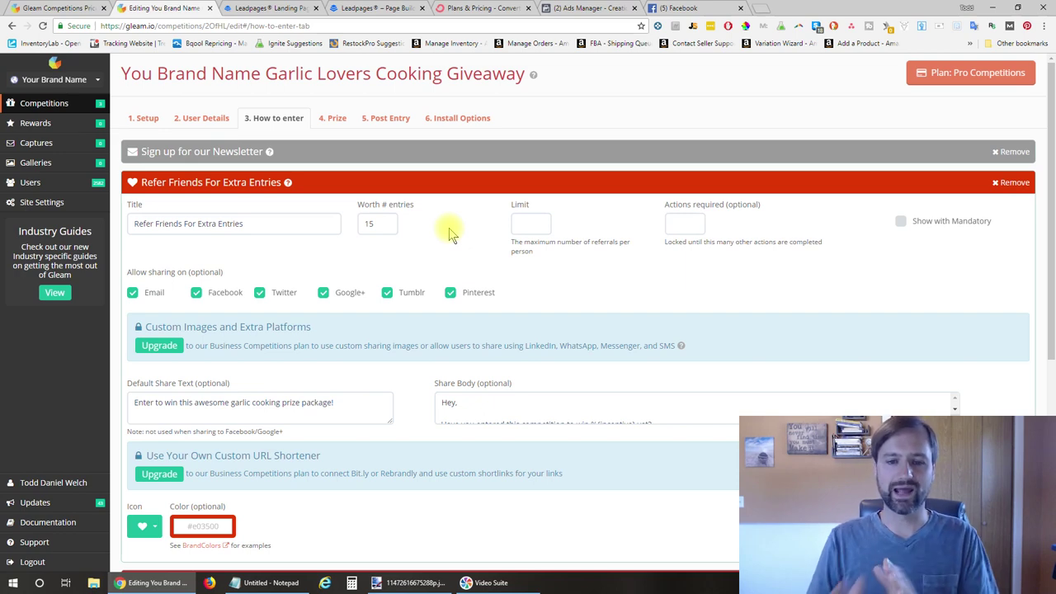
click(382, 225)
drag(382, 225, 363, 225)
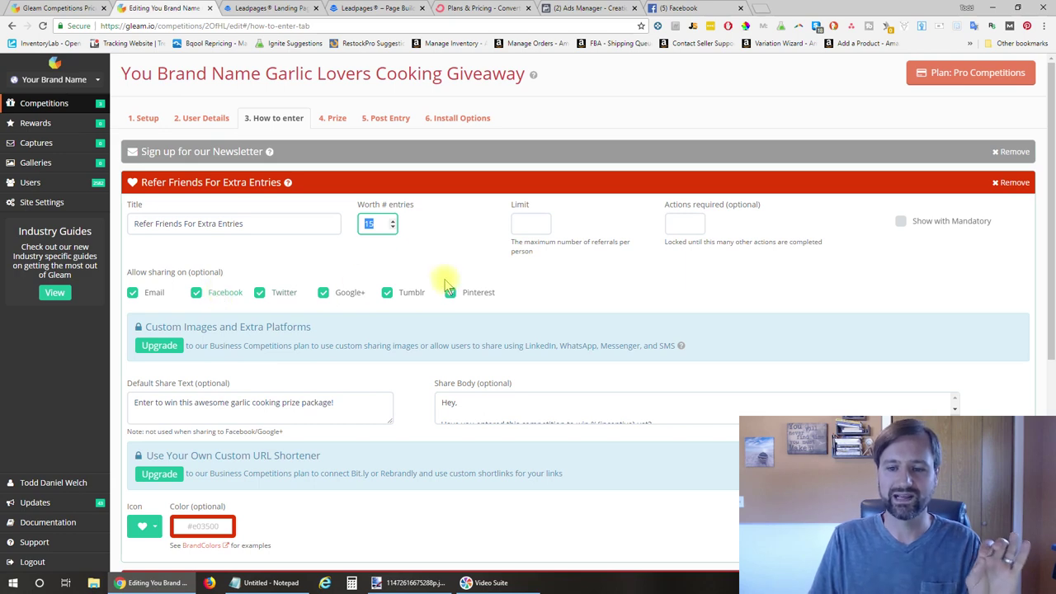
Review the share text 'Enter to win this awesome garlic cooking prize package!' and share body message
scroll(485, 239, down, 3)
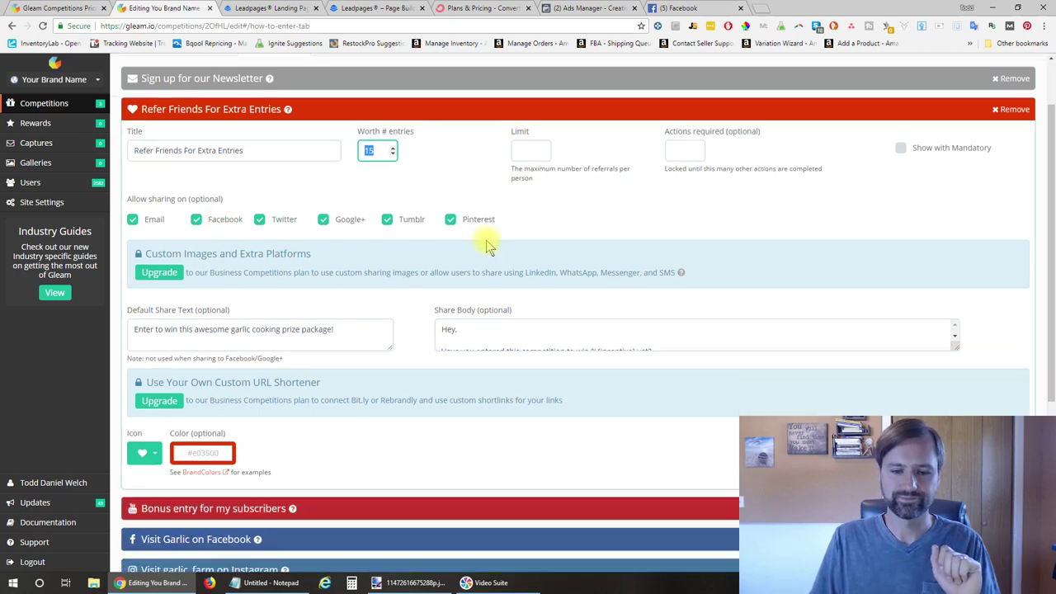
click(337, 300)
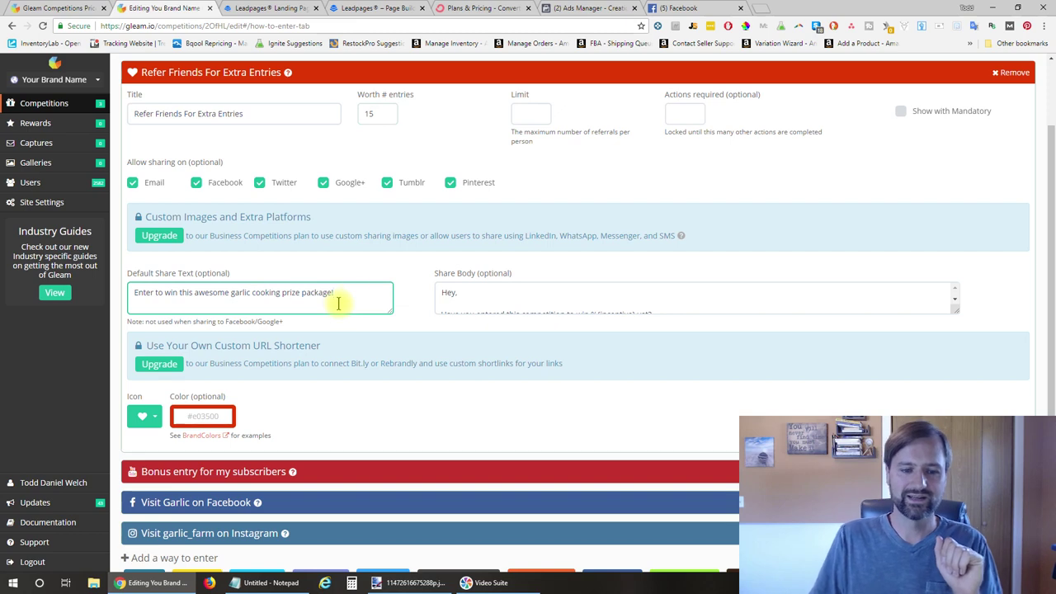
drag(351, 293, 219, 293)
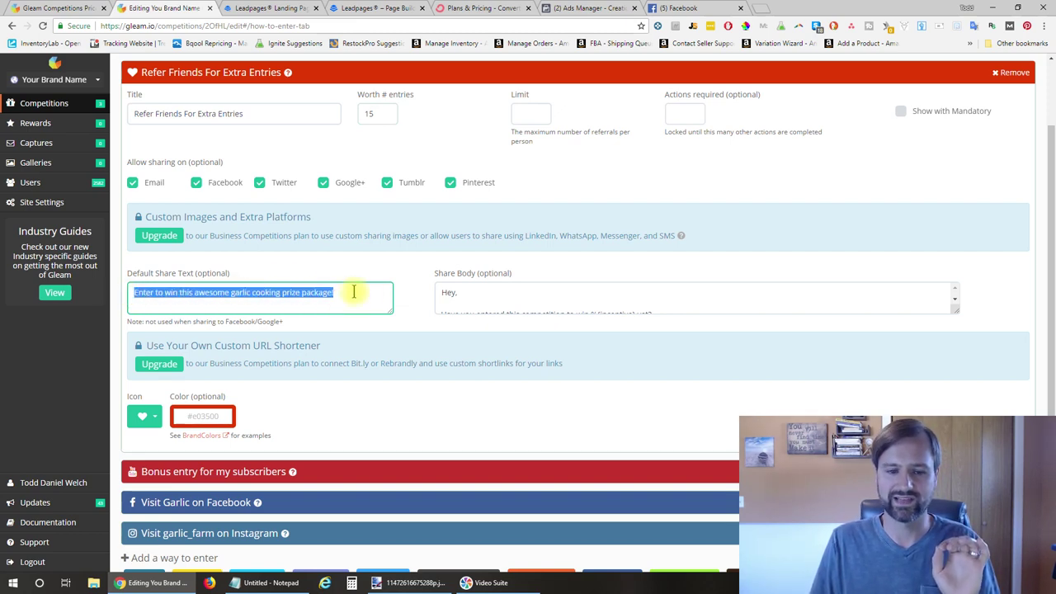
click(573, 293)
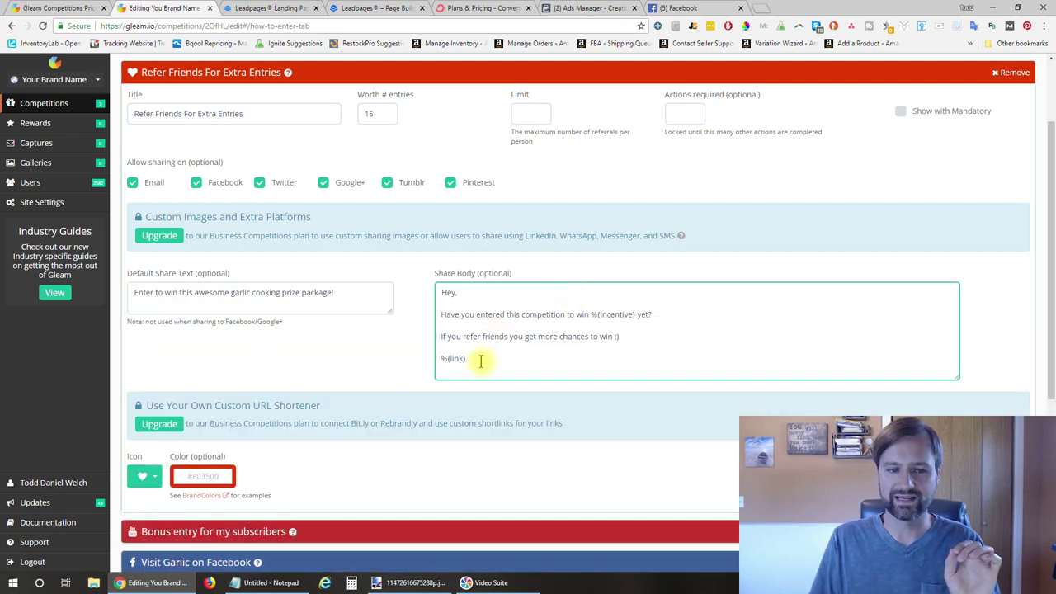
drag(481, 361, 442, 292)
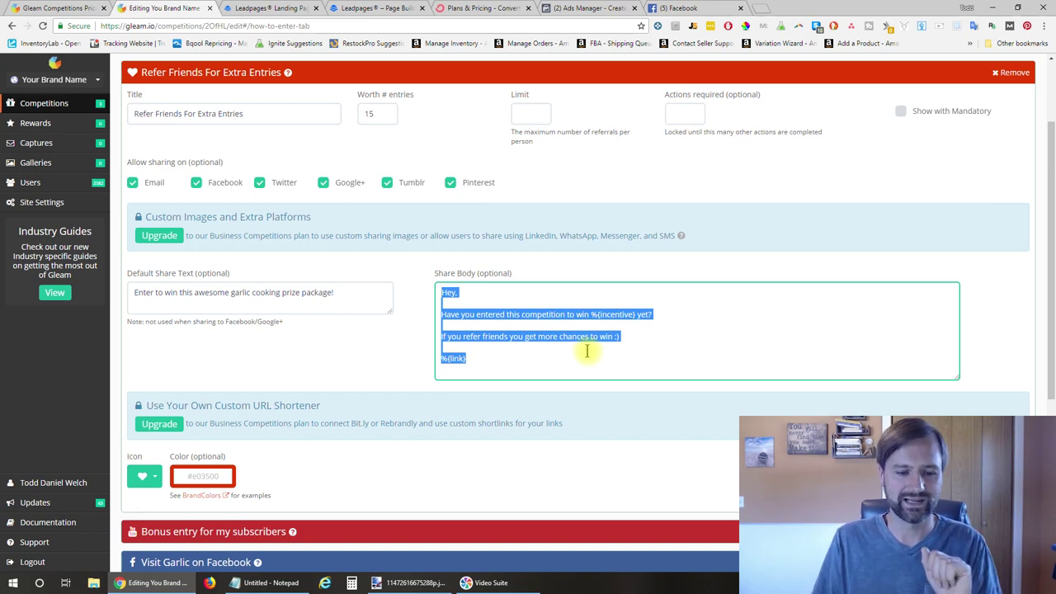
scroll(401, 344, down, 1)
scroll(402, 345, down, 2)
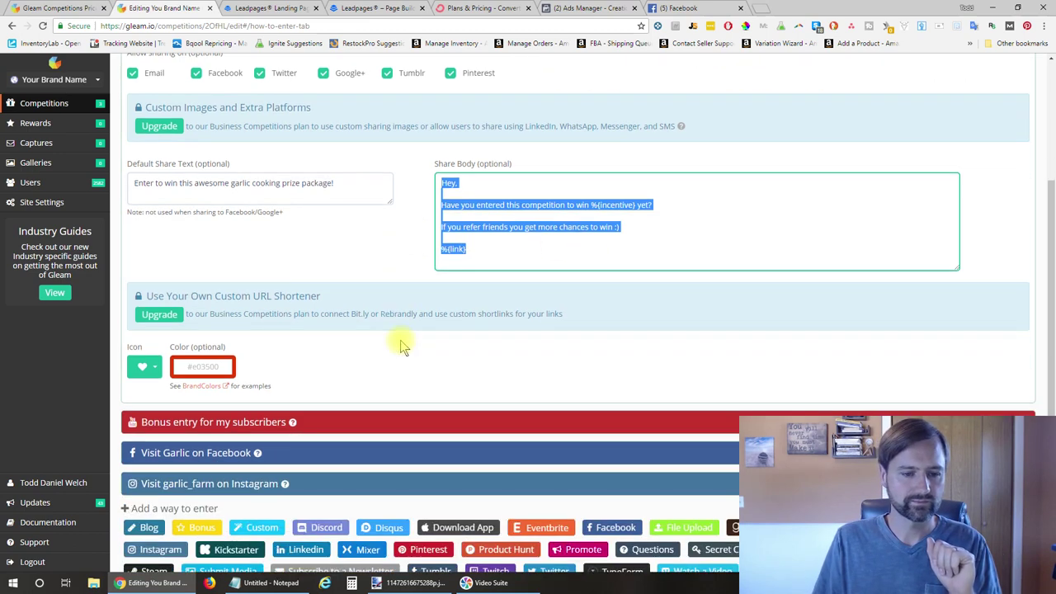
scroll(401, 344, down, 3)
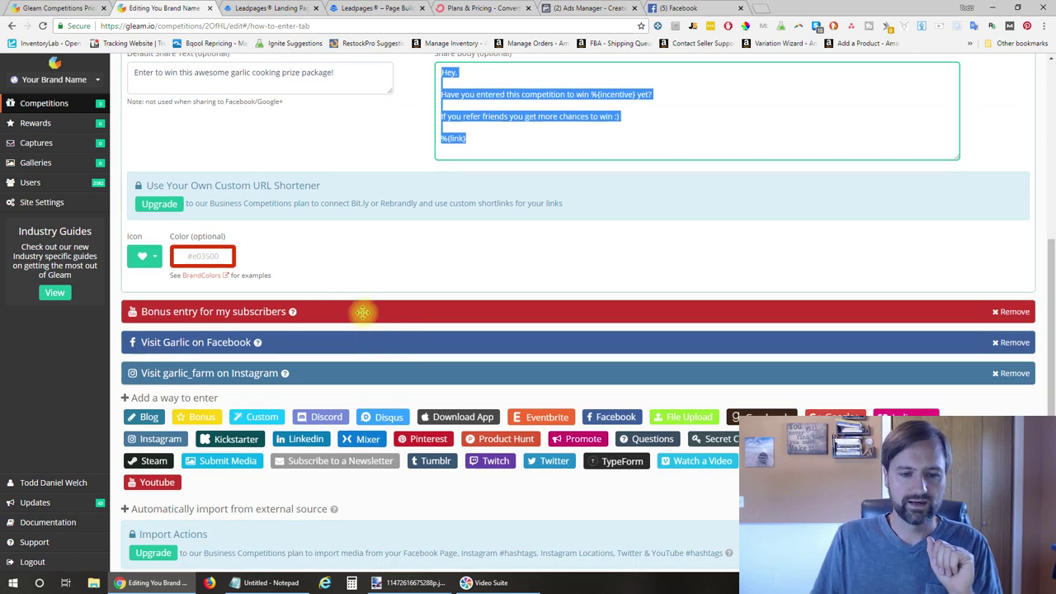
click(362, 312)
Check the subscriber bonus YouTube channel URL and 10-entry worth, then expand Visit Garlic on Facebook
scroll(362, 312, down, 3)
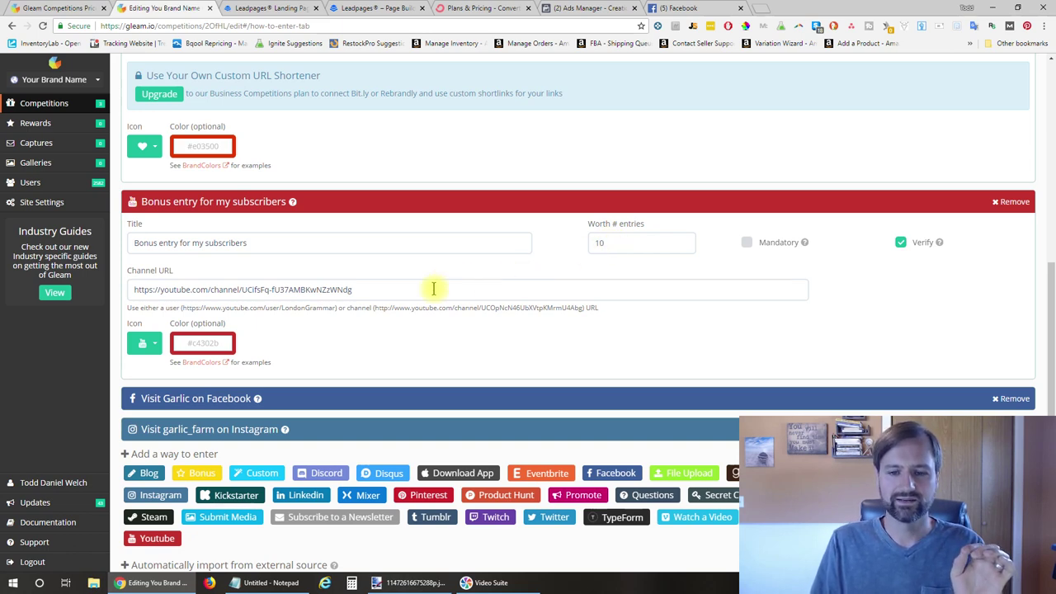
drag(433, 288, 116, 297)
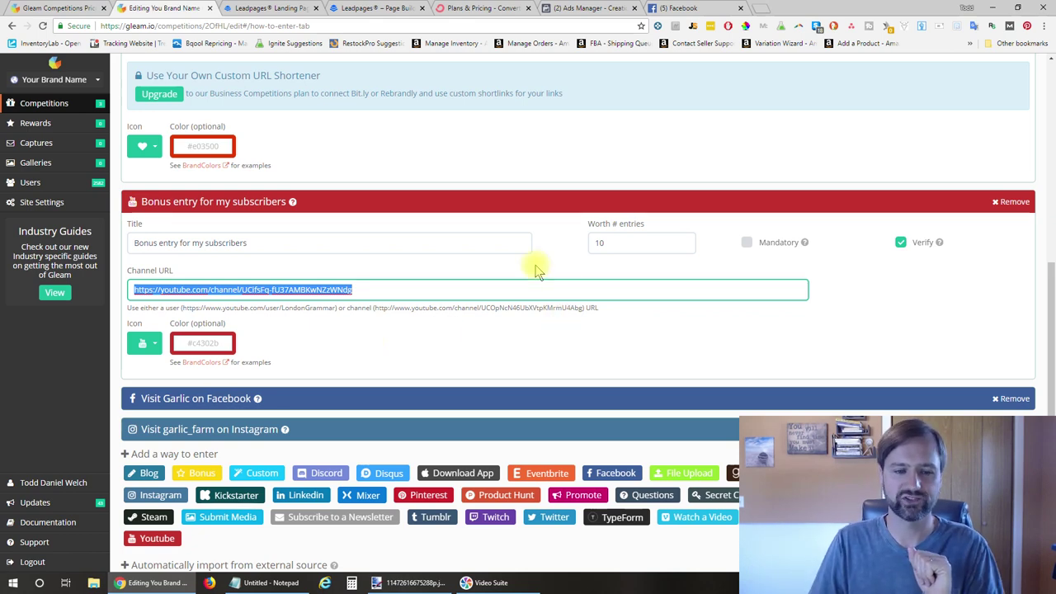
scroll(537, 266, down, 2)
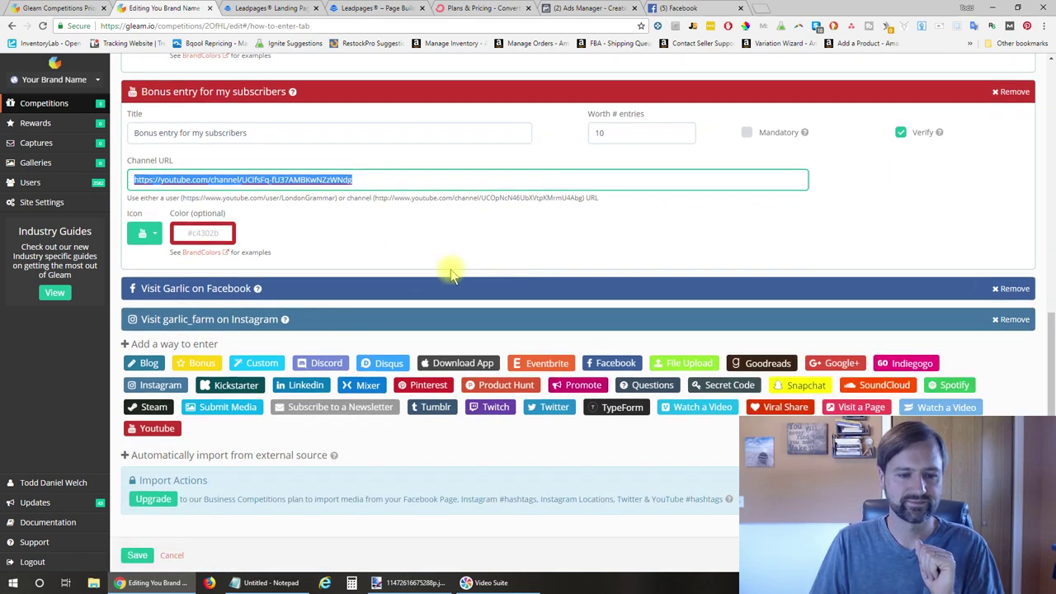
click(428, 286)
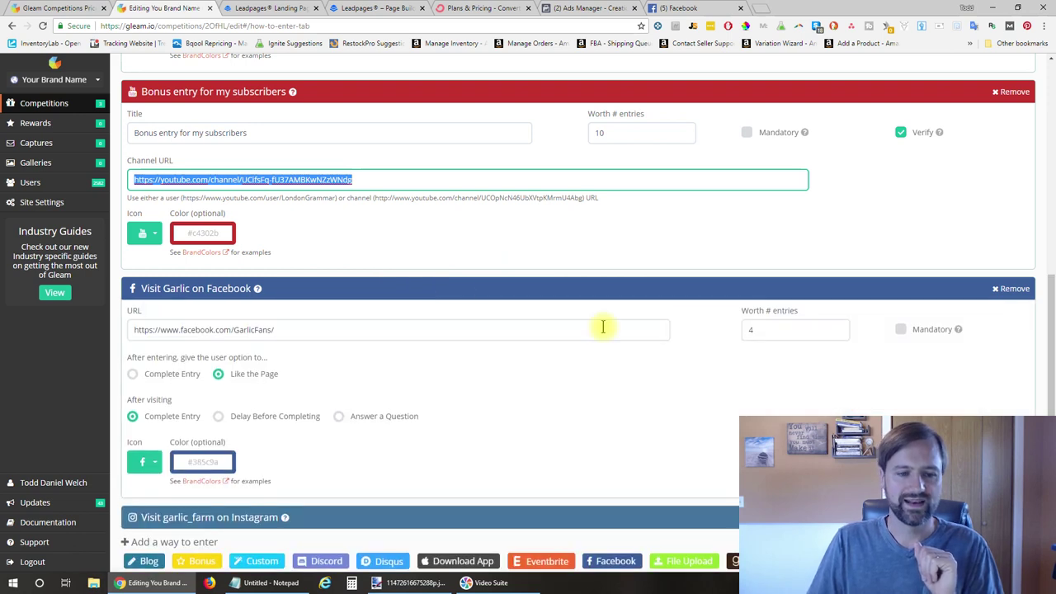
Review the GarlicFans Facebook URL, then expand the garlic_farm Instagram entry and check its URL
scroll(602, 328, down, 3)
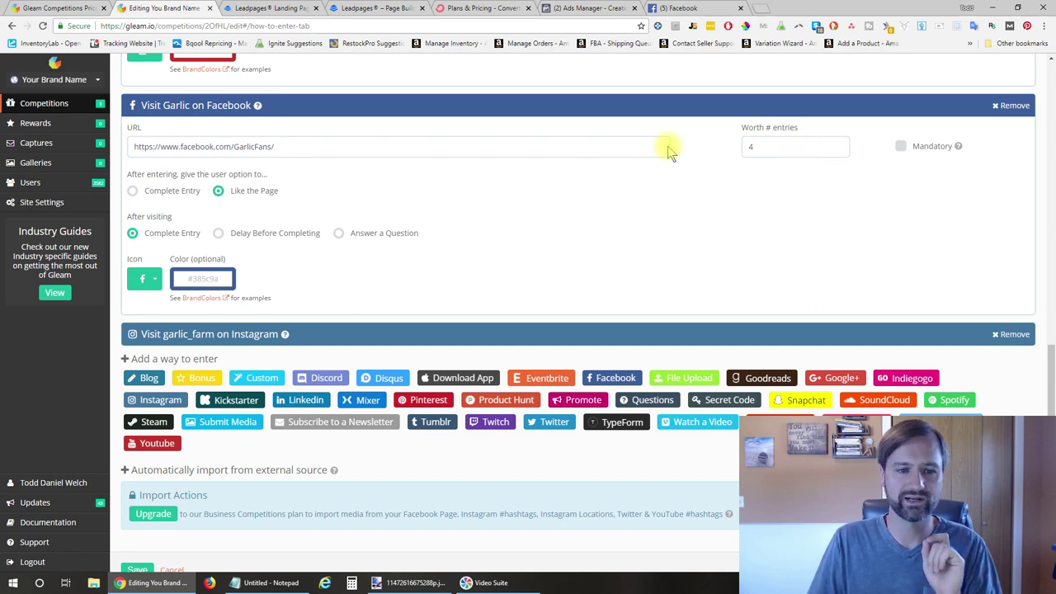
drag(370, 147, 130, 150)
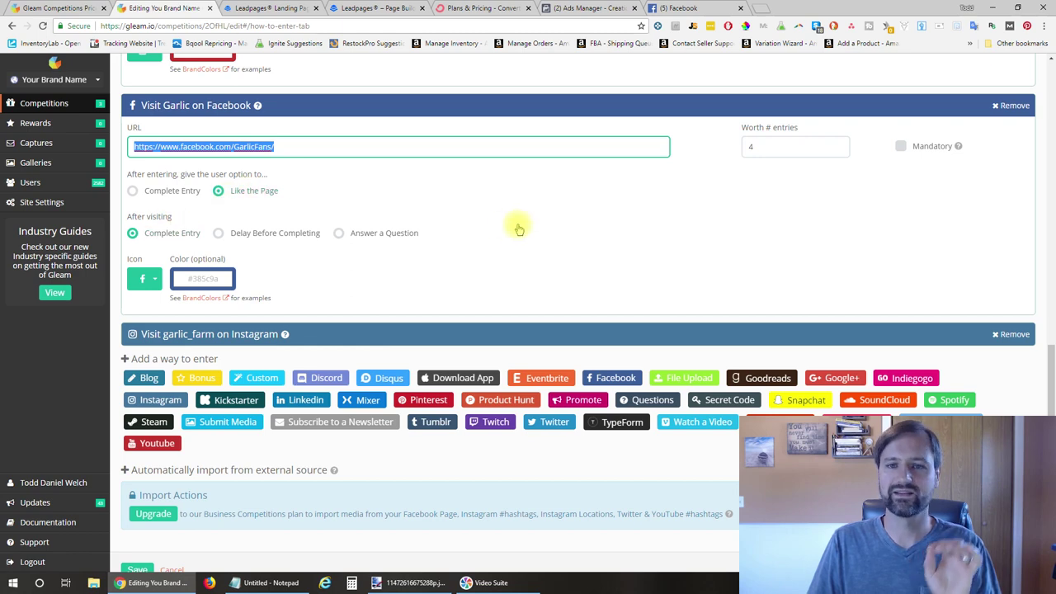
click(633, 102)
click(432, 285)
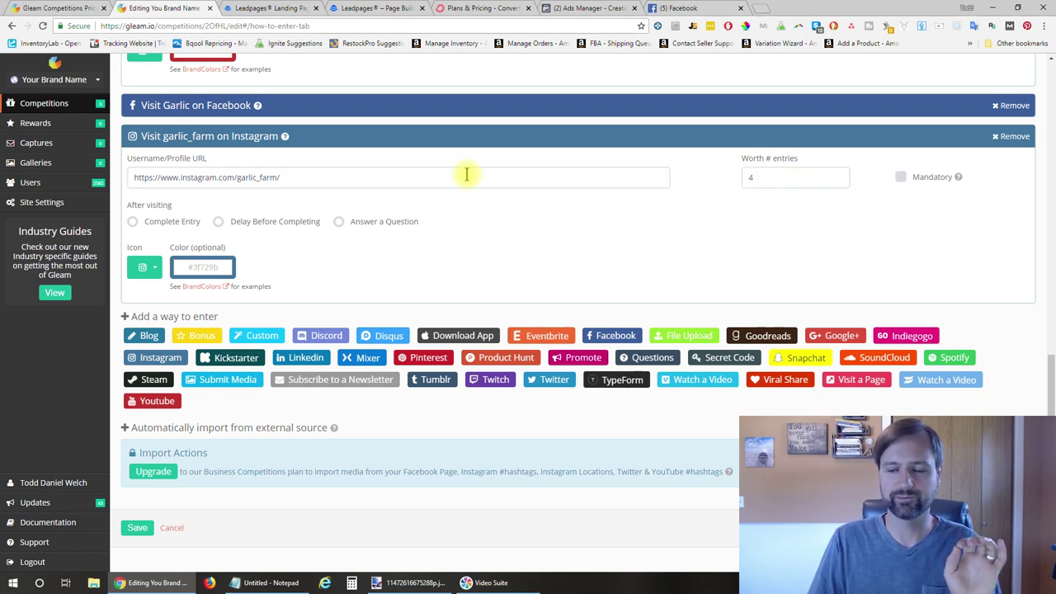
drag(466, 174, 40, 198)
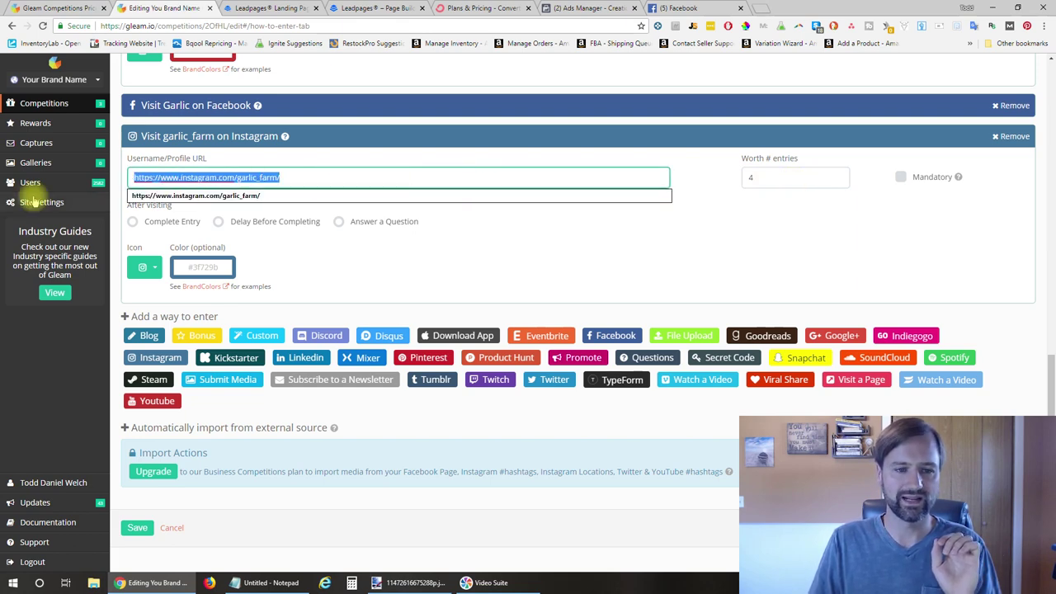
click(608, 277)
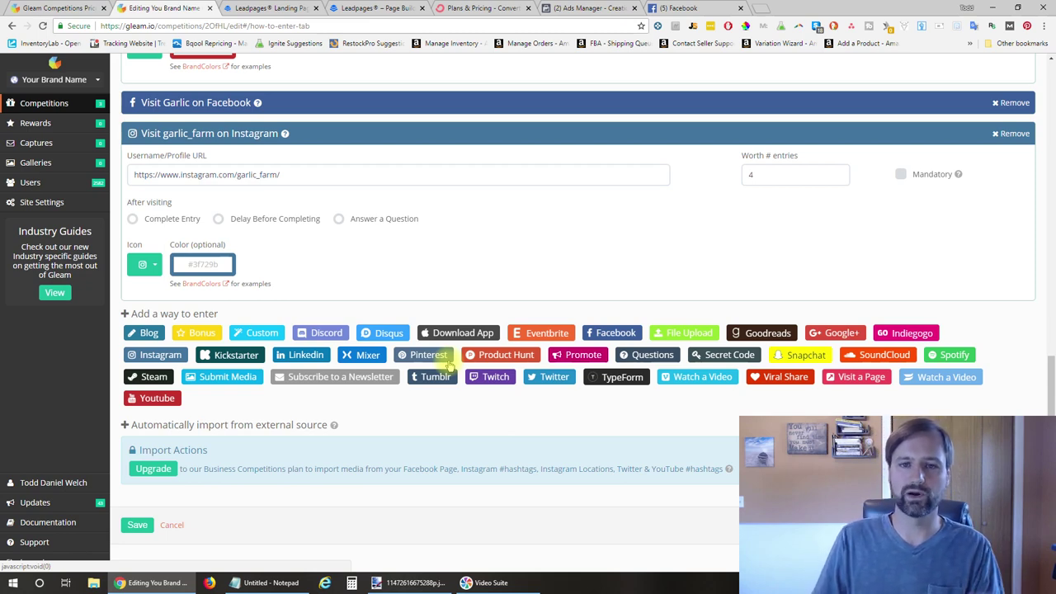
Expand the Sign up for our Newsletter entry, mandatory and worth 1 entry
scroll(677, 219, up, 6)
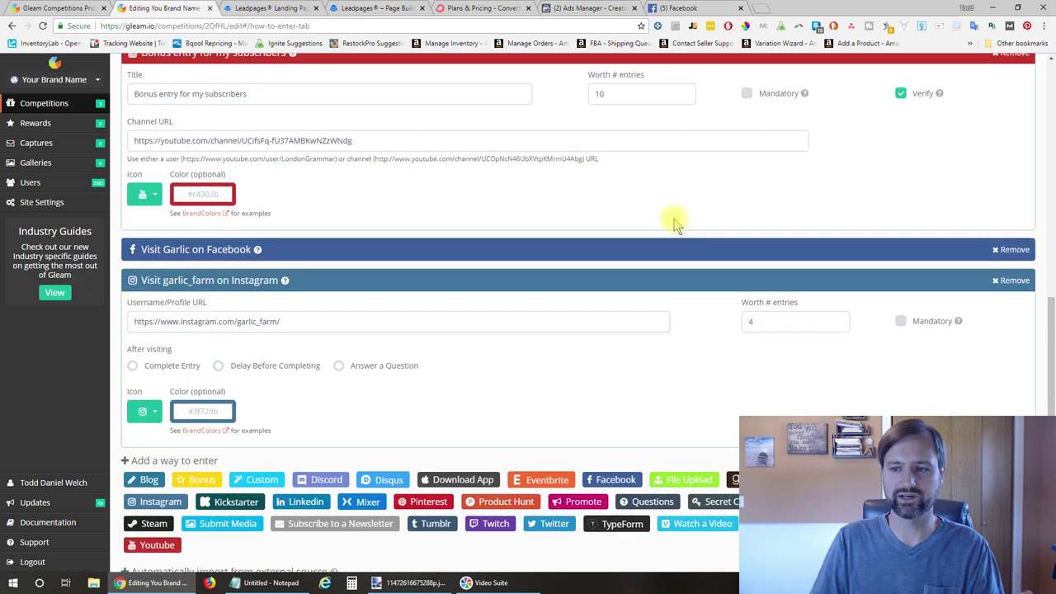
scroll(673, 220, down, 1)
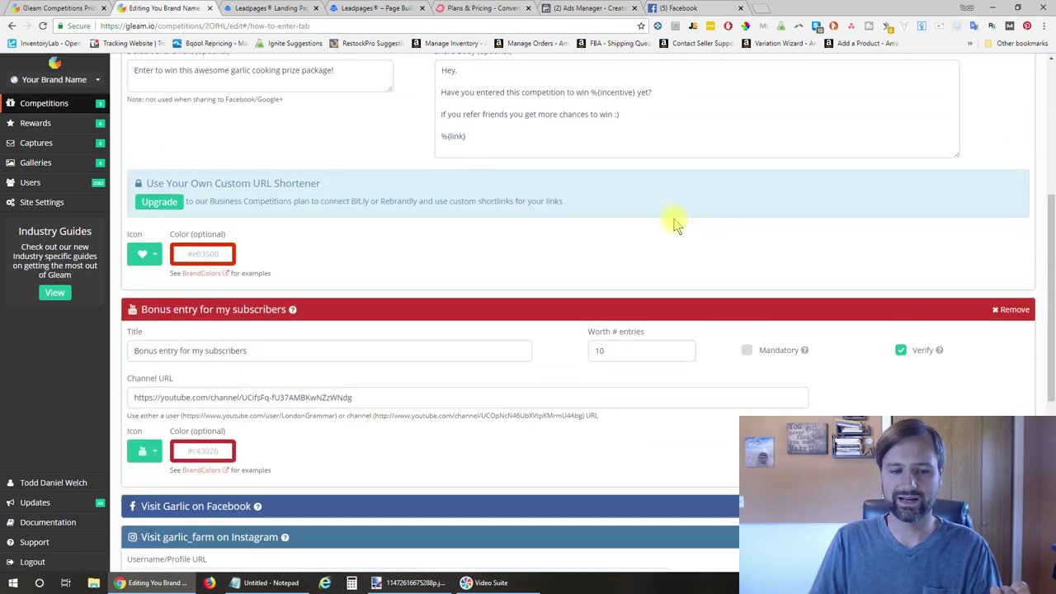
scroll(674, 219, up, 3)
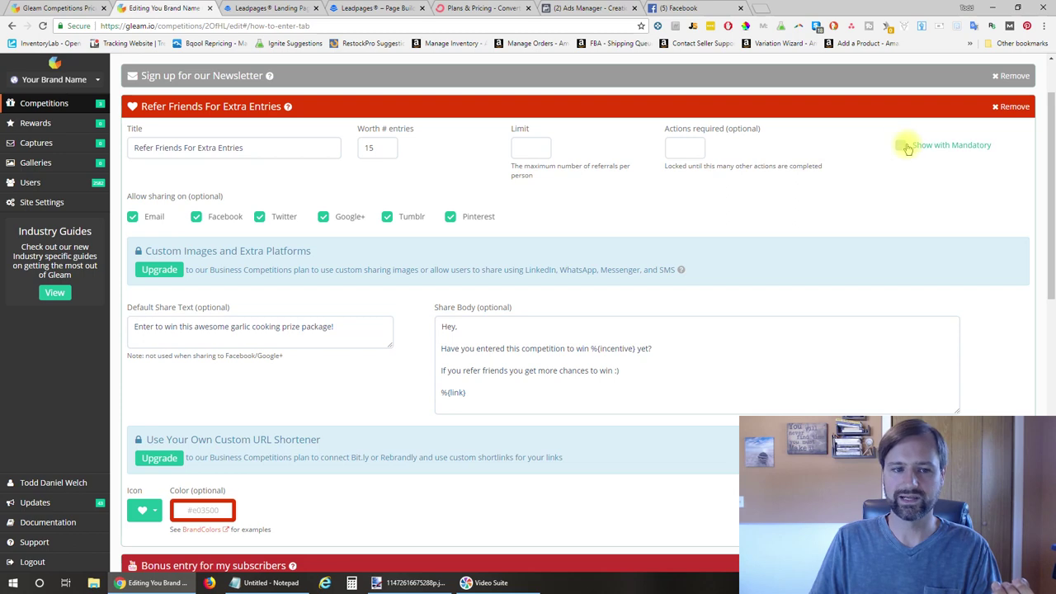
scroll(902, 146, up, 1)
click(849, 151)
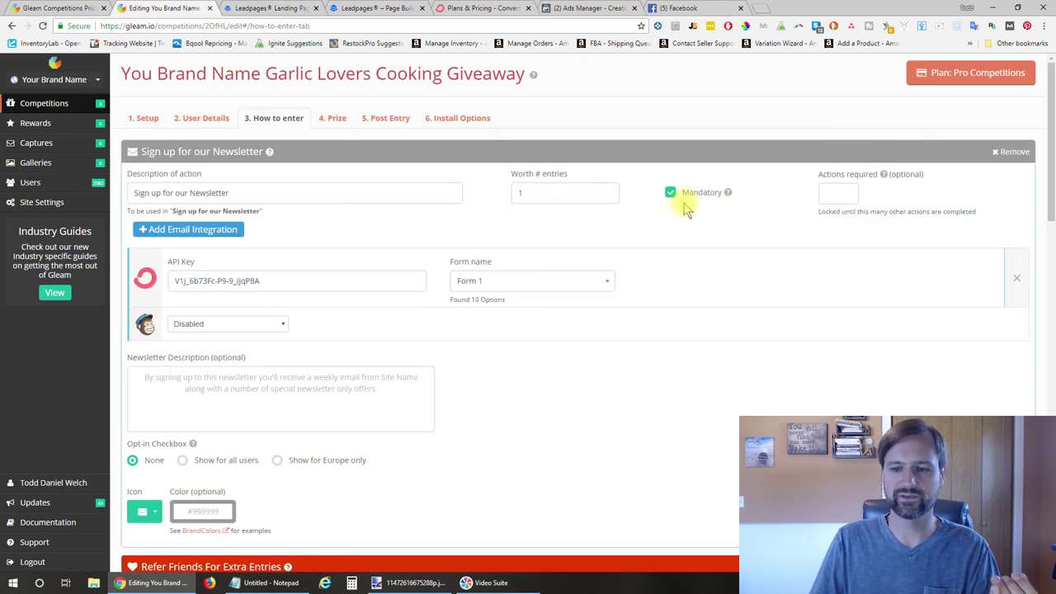
scroll(701, 198, down, 3)
scroll(701, 198, down, 4)
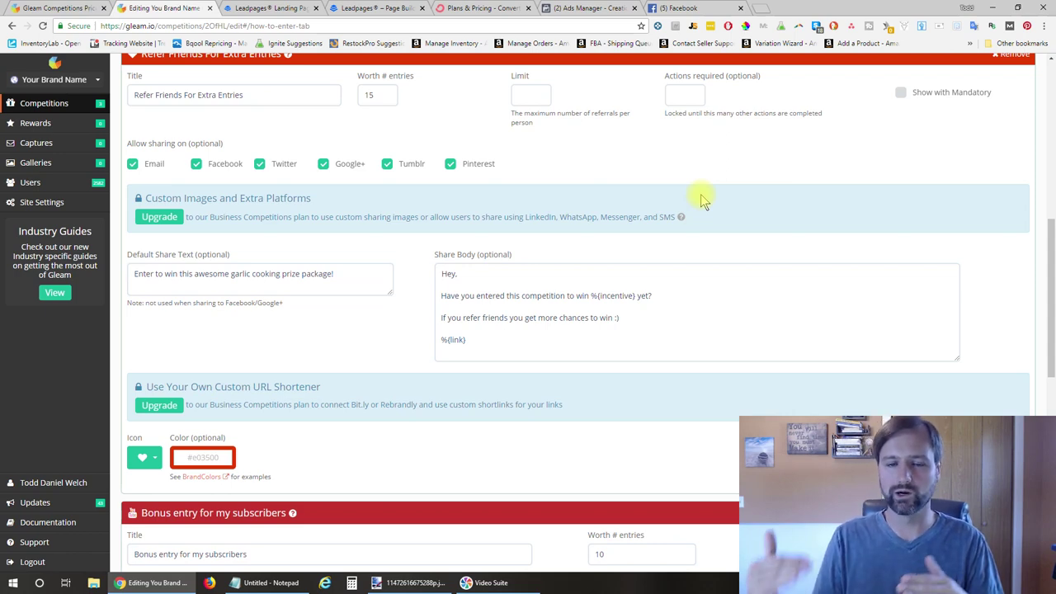
scroll(700, 198, down, 7)
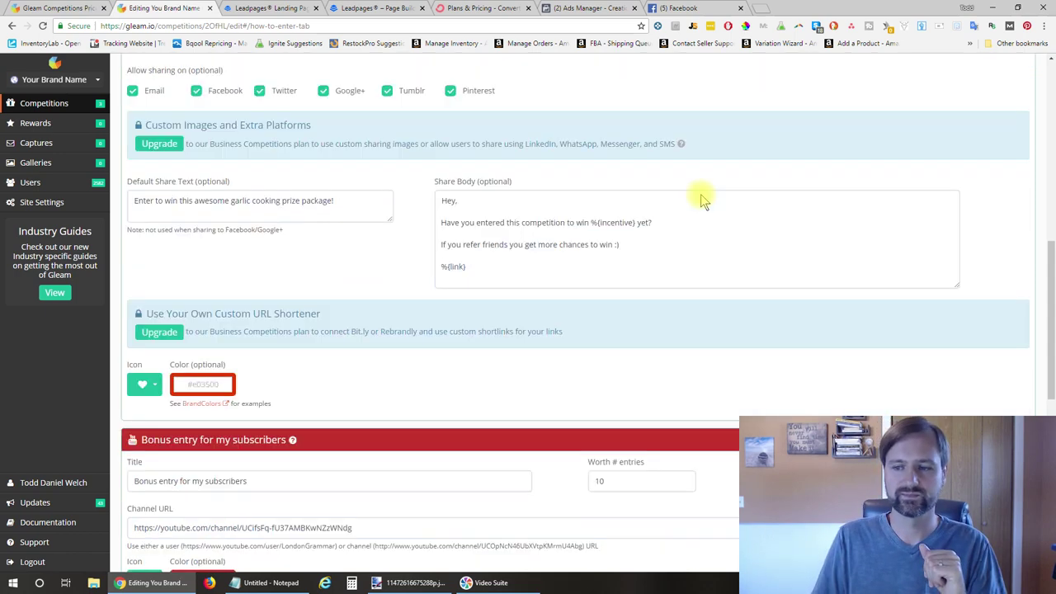
scroll(700, 198, up, 8)
scroll(700, 198, up, 6)
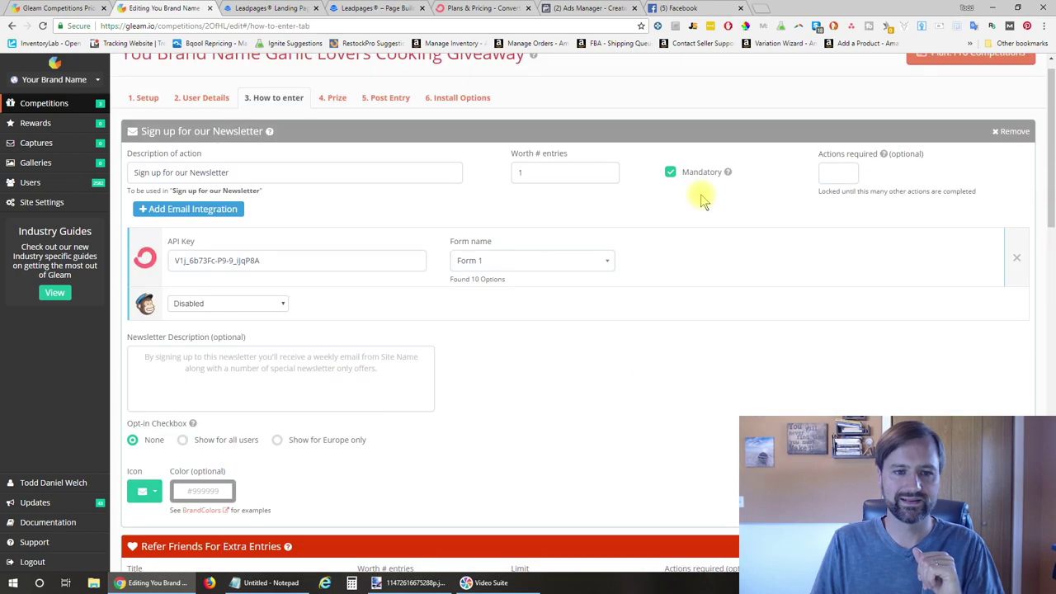
click(334, 118)
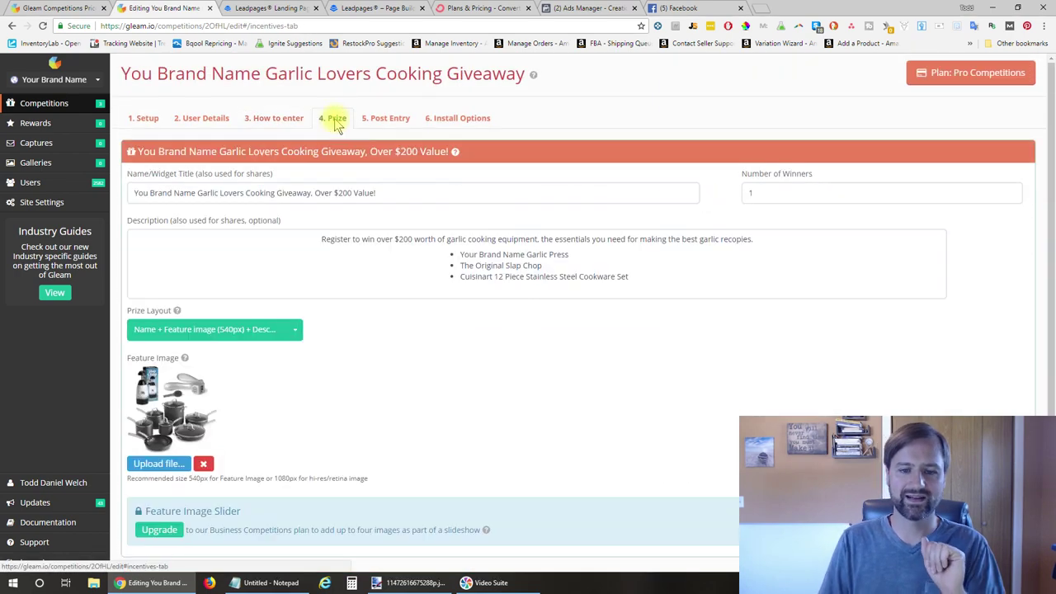
Review the prize title 'Over $200 Value!', its description and the number of winners
triple_click(393, 193)
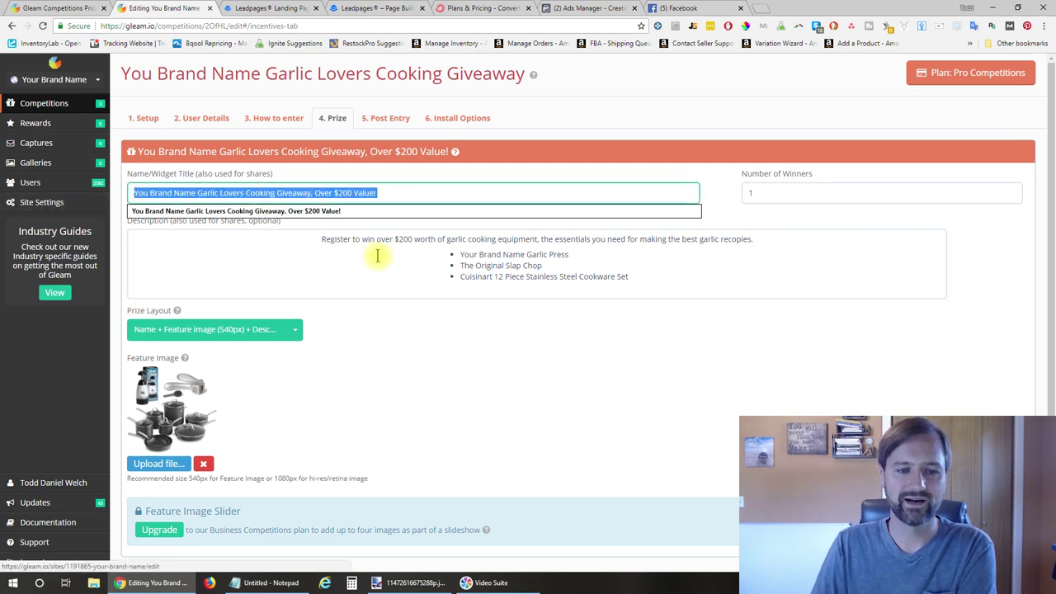
click(396, 193)
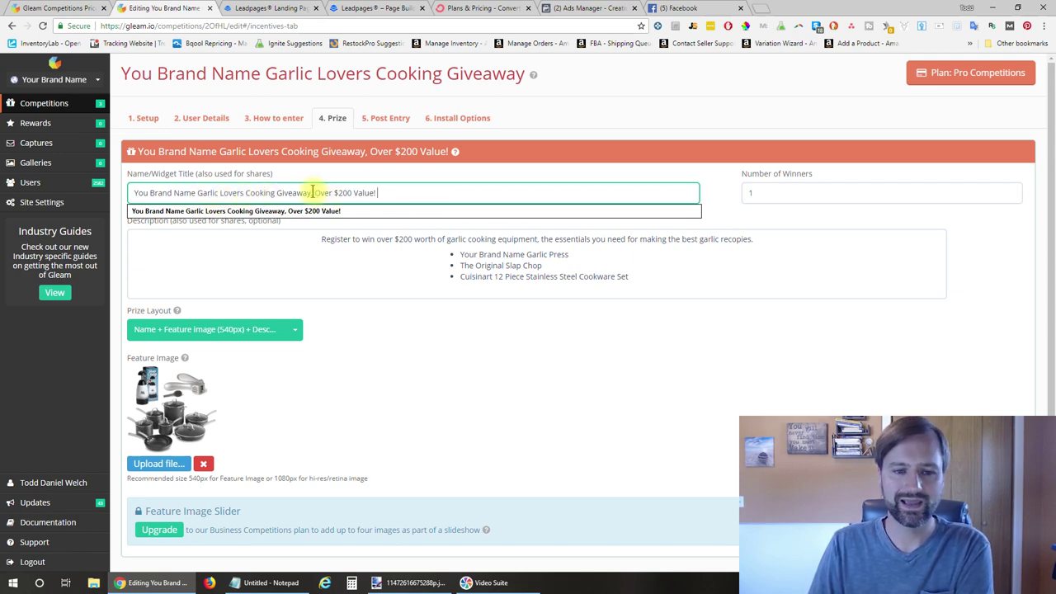
drag(318, 192, 404, 192)
click(490, 259)
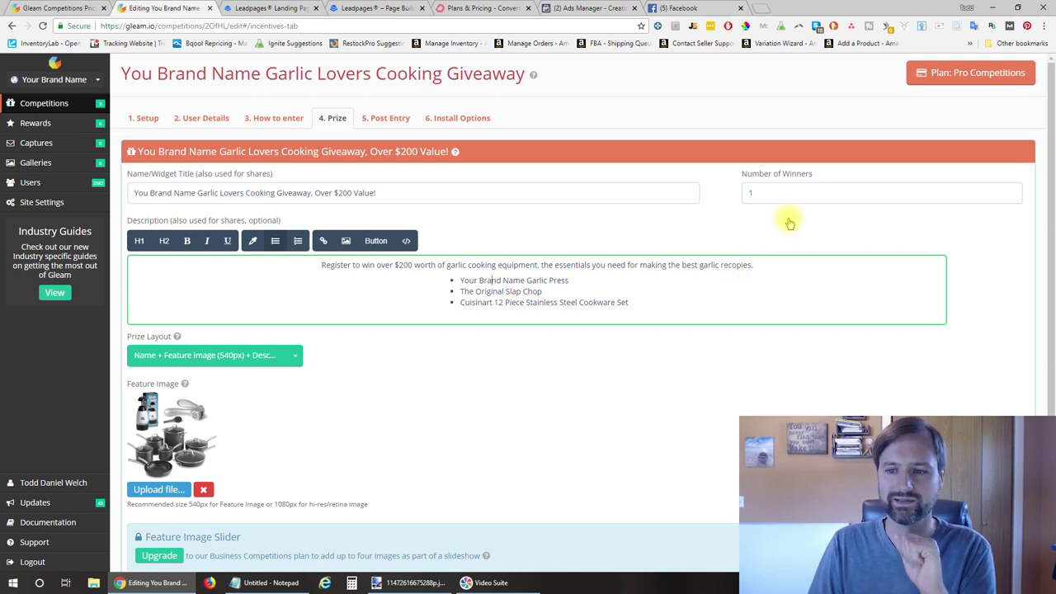
double_click(775, 193)
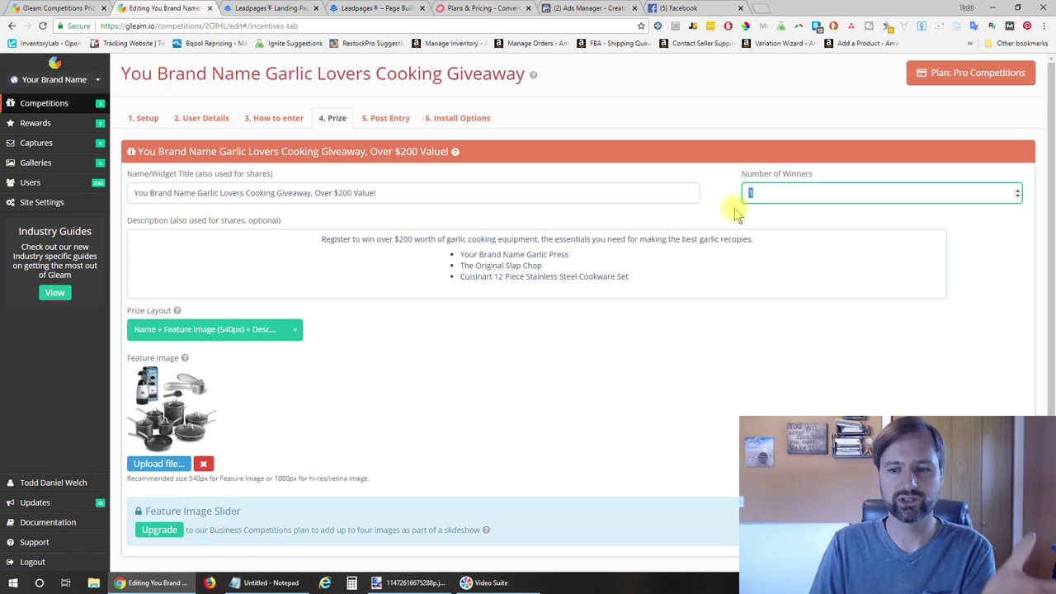
scroll(678, 258, down, 1)
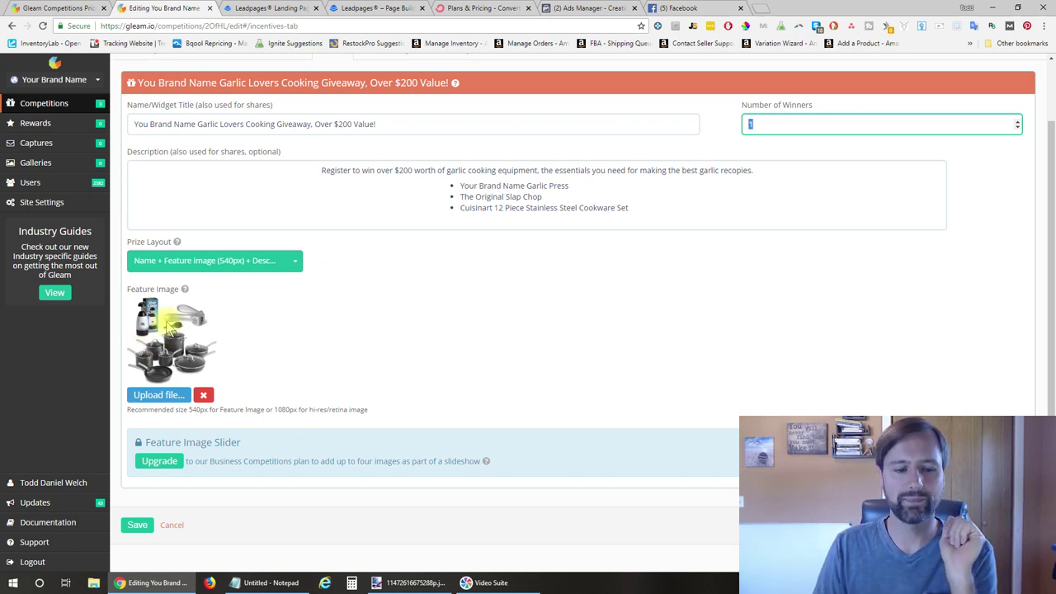
scroll(306, 343, up, 1)
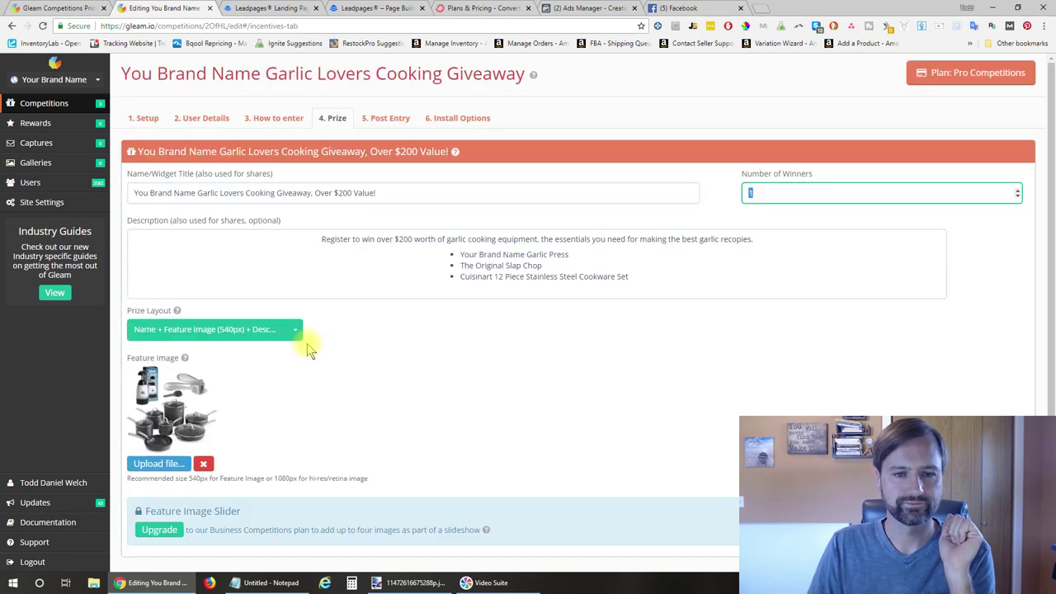
click(386, 118)
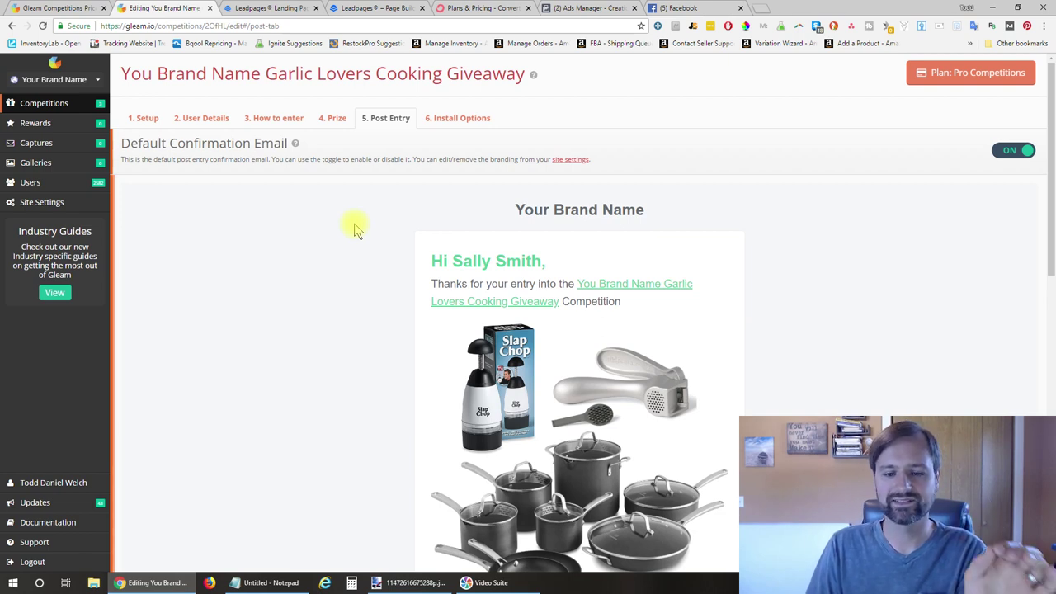
scroll(354, 229, down, 1)
scroll(355, 229, down, 1)
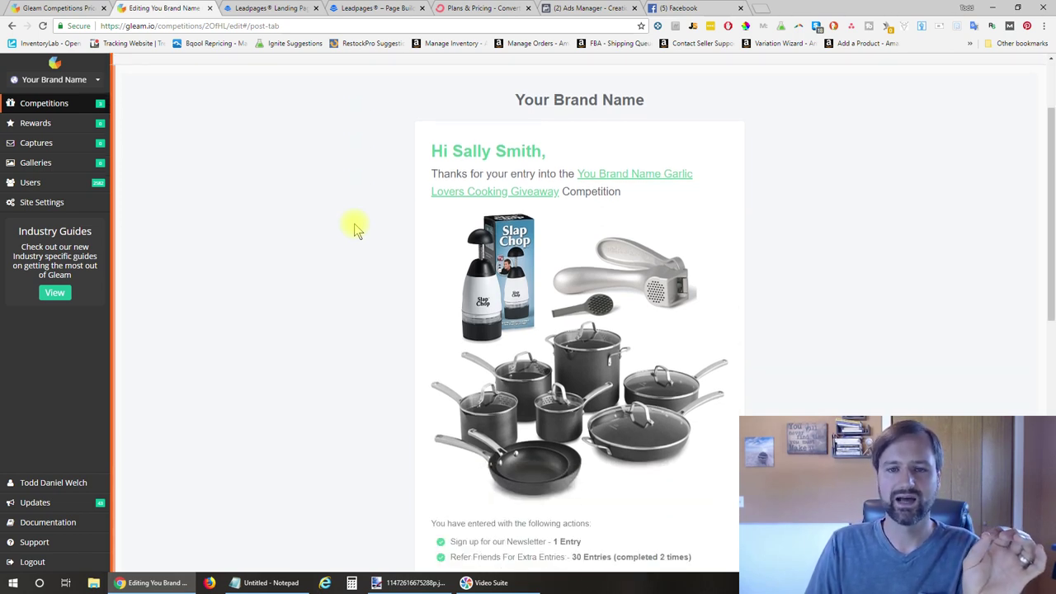
scroll(355, 229, down, 1)
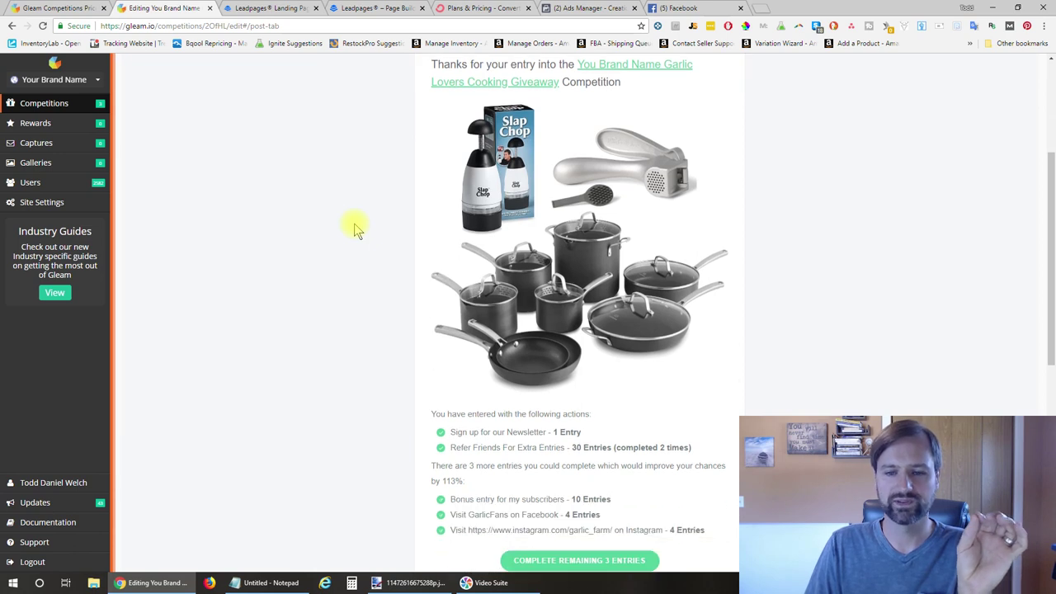
scroll(355, 230, down, 2)
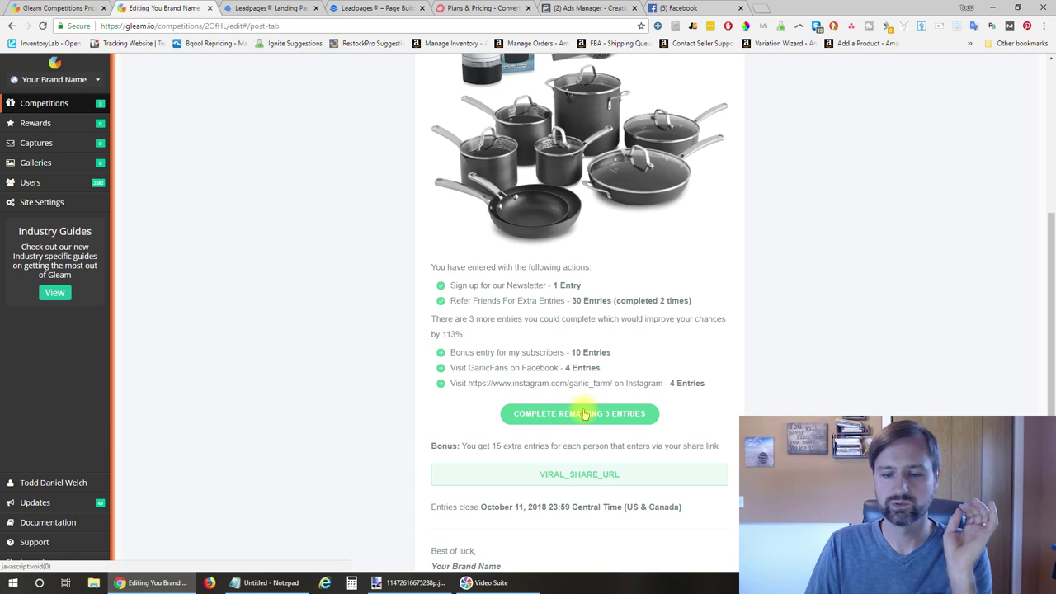
scroll(584, 414, down, 1)
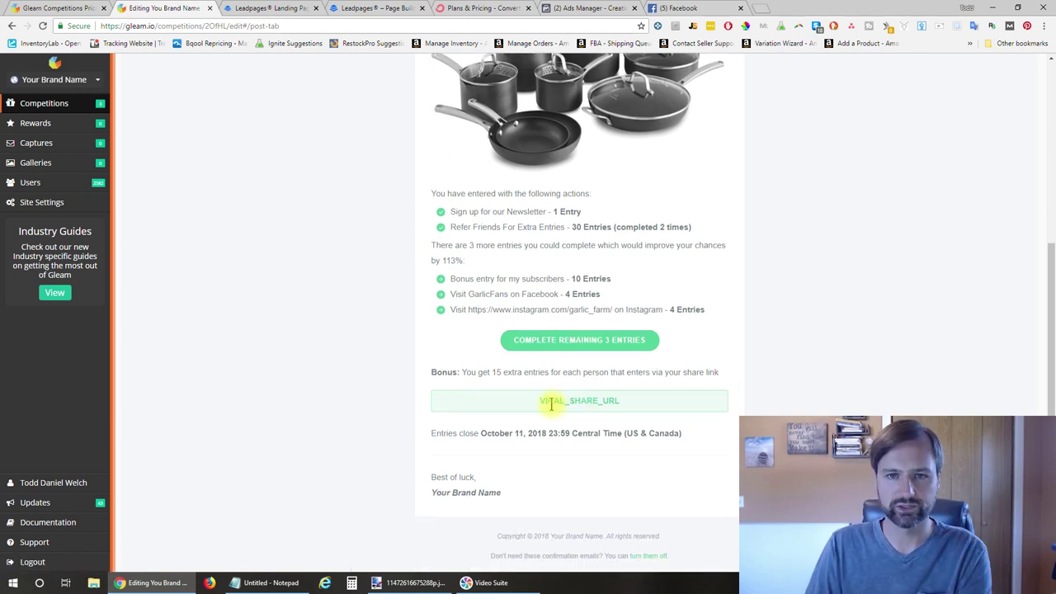
scroll(552, 408, up, 1)
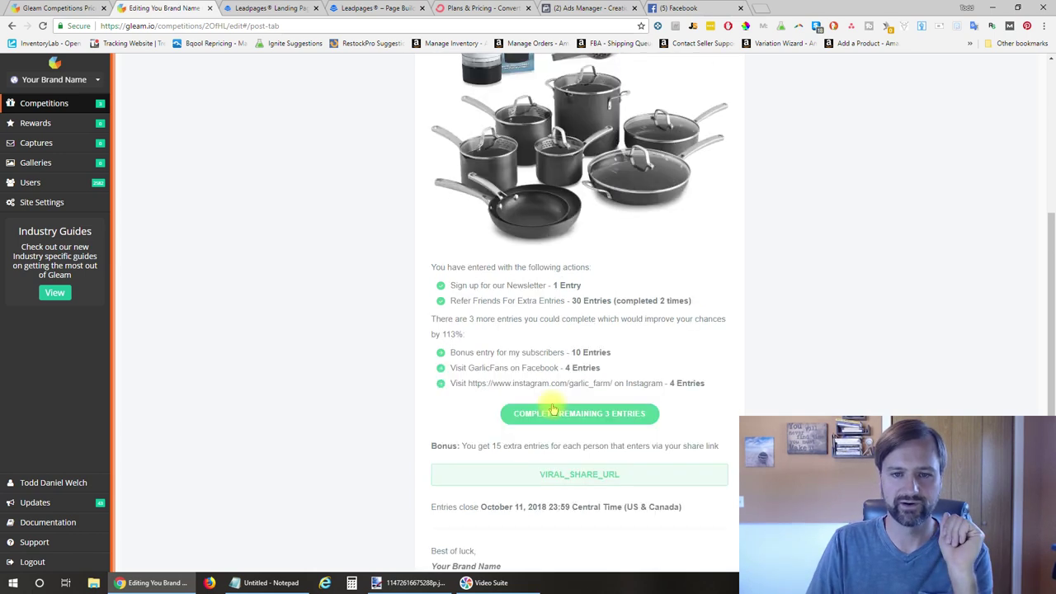
scroll(552, 408, up, 5)
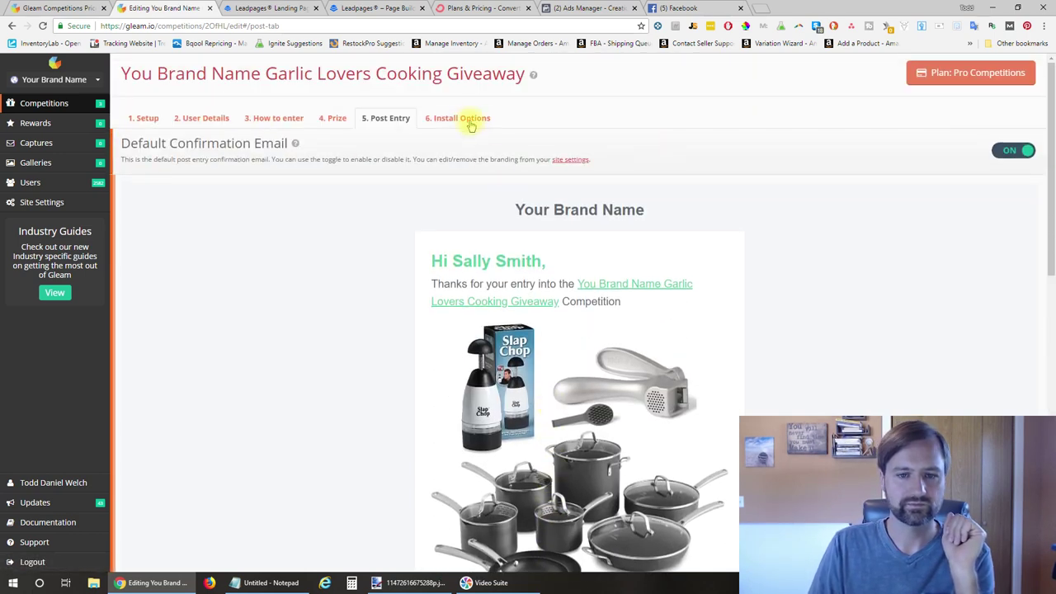
Review the Install Options embed code, then return to the Competitions list
click(468, 119)
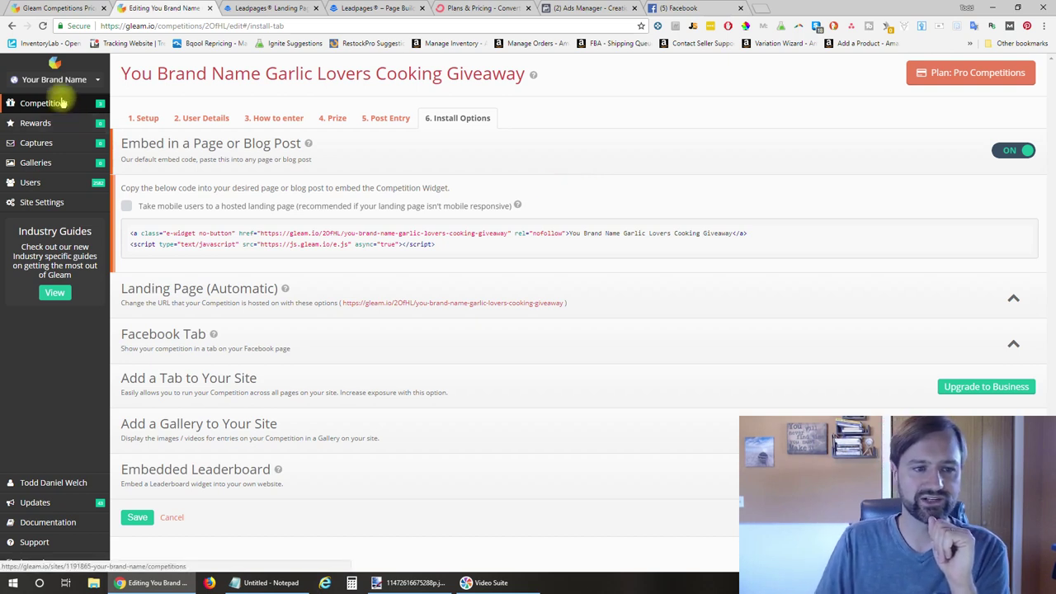
click(61, 103)
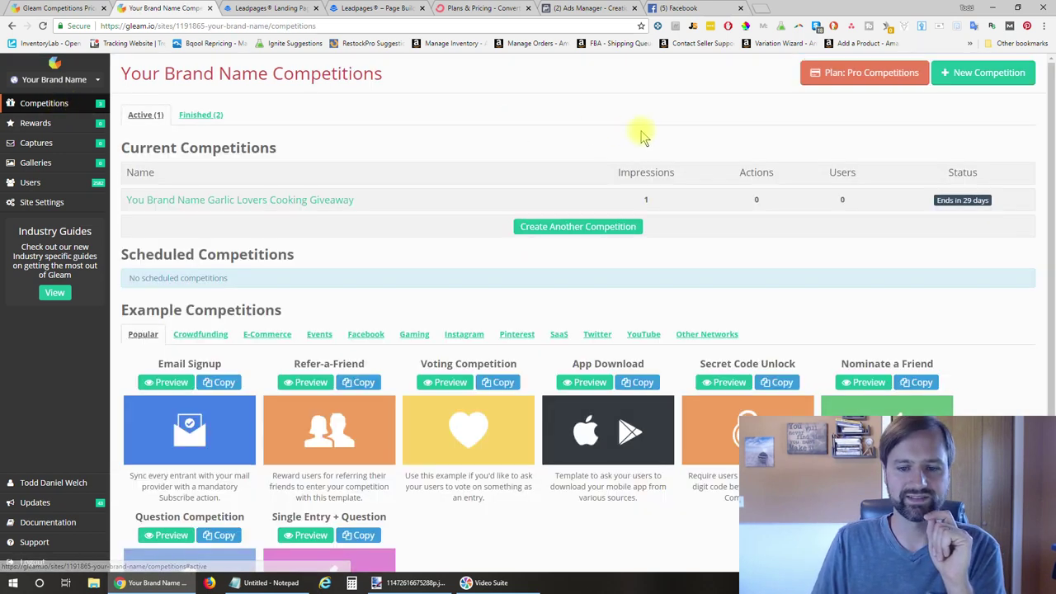
Open the Garlic Lovers Cooking Giveaway's preview page and scroll through its entry widget
click(333, 202)
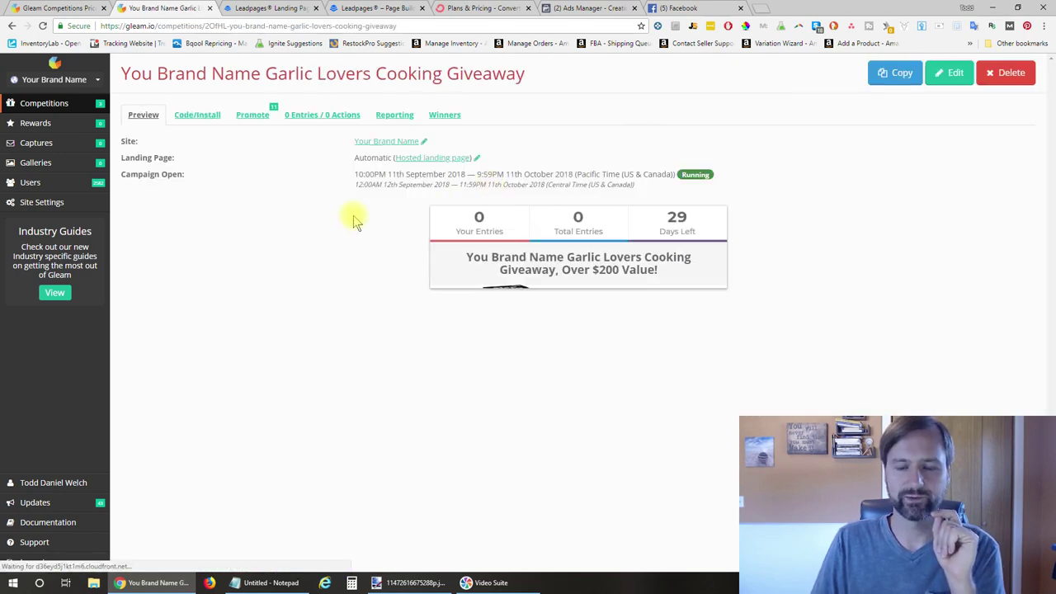
scroll(355, 221, down, 1)
scroll(355, 221, down, 2)
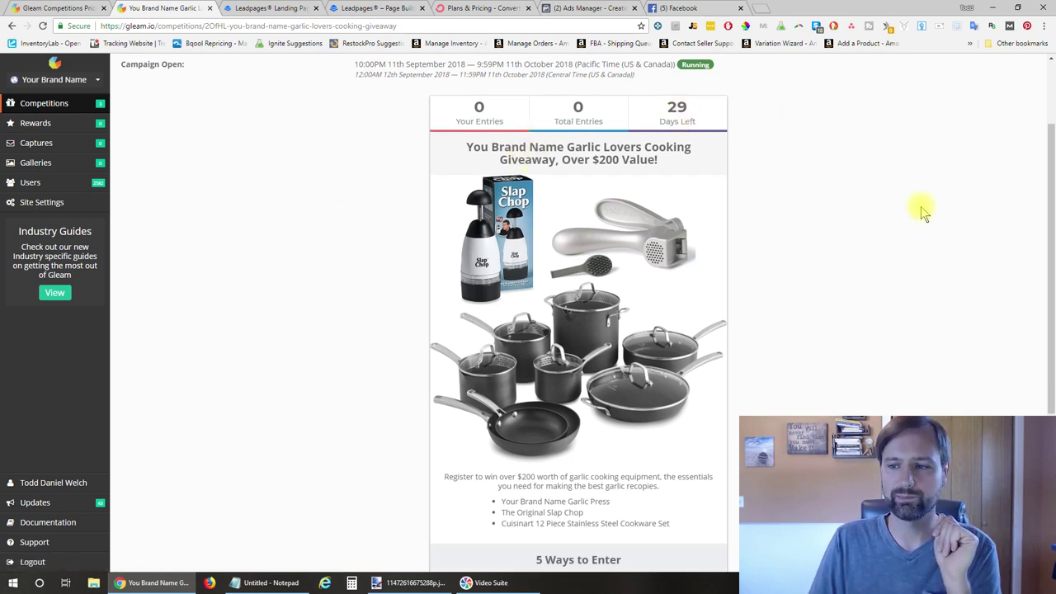
drag(1052, 218, 1052, 343)
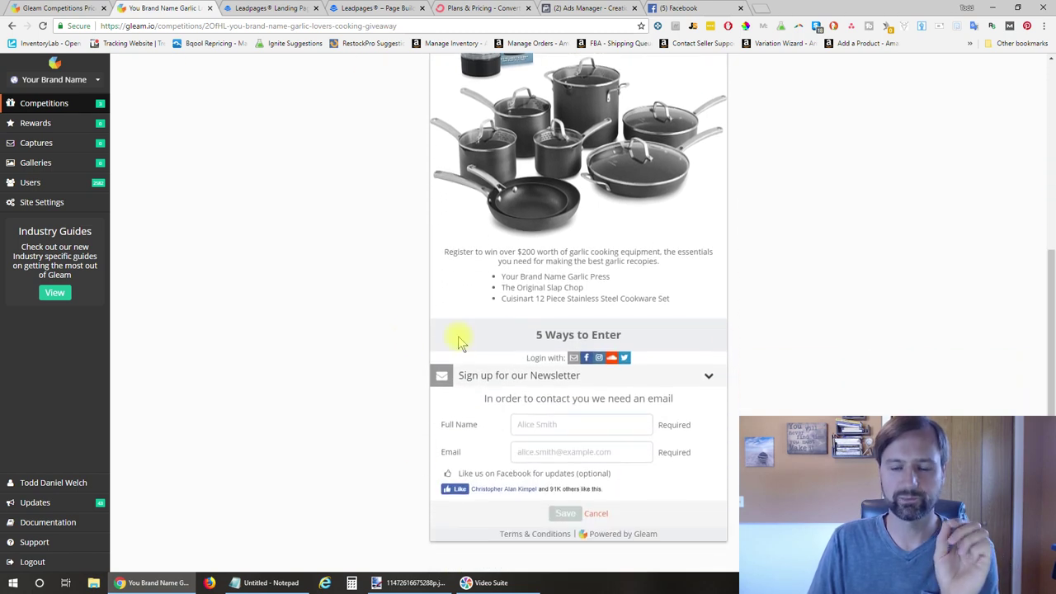
scroll(388, 341, up, 4)
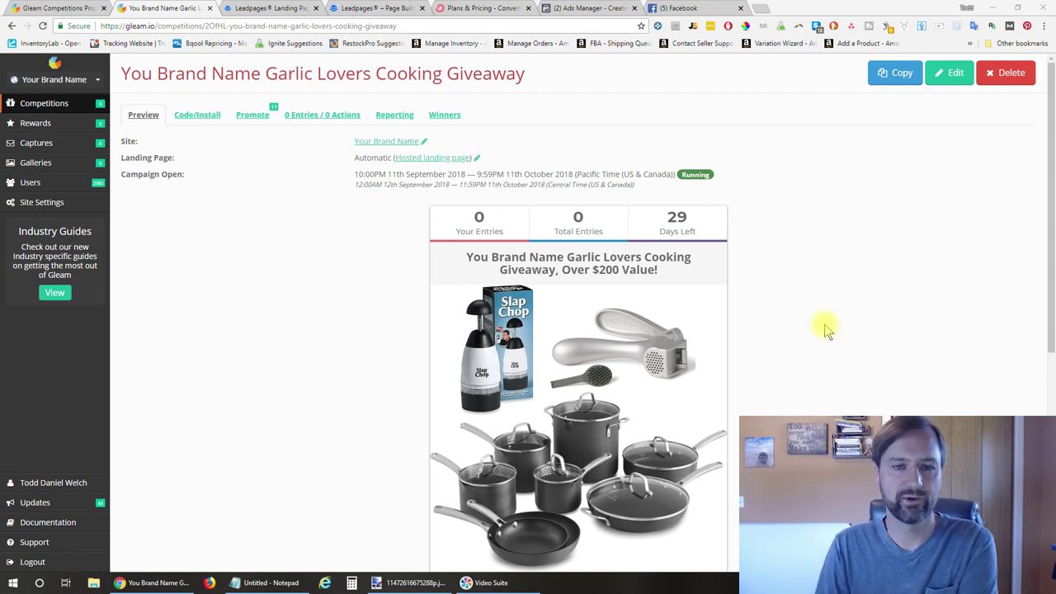
click(363, 8)
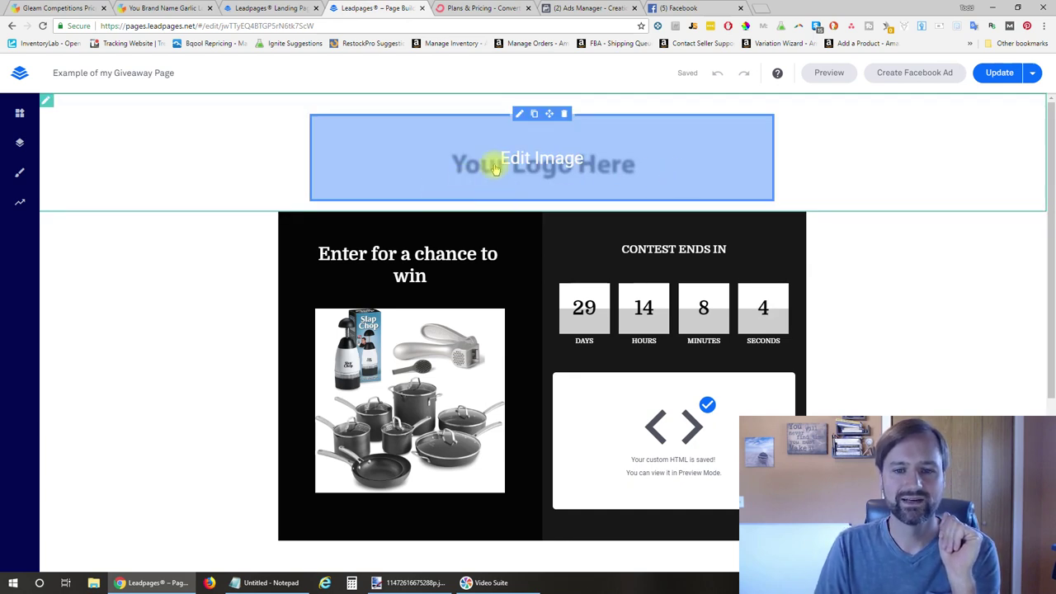
Edit the word 'for' in the 'Enter for a chance to win' heading
click(540, 155)
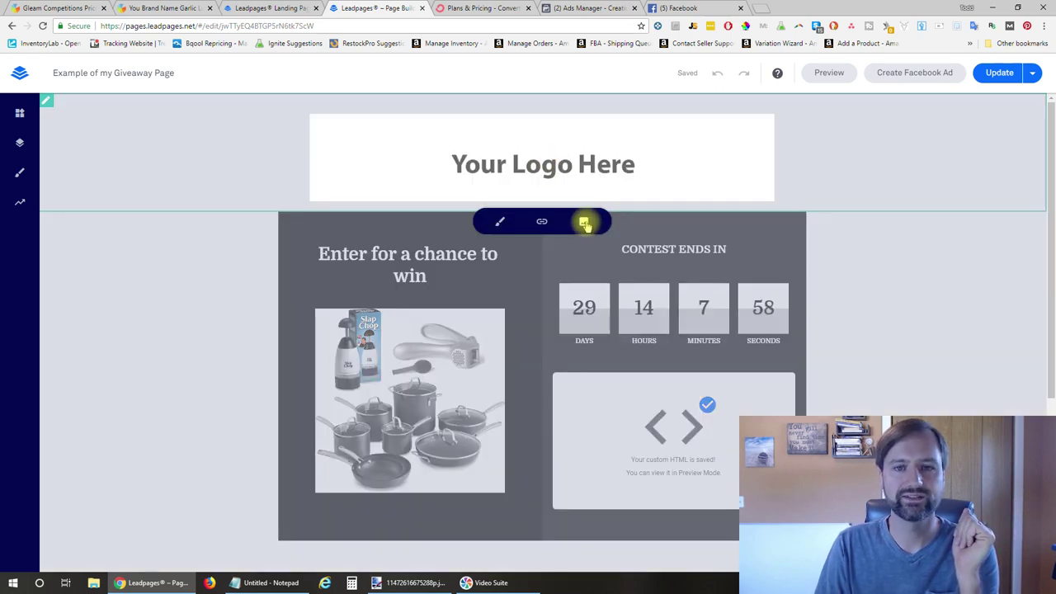
click(299, 280)
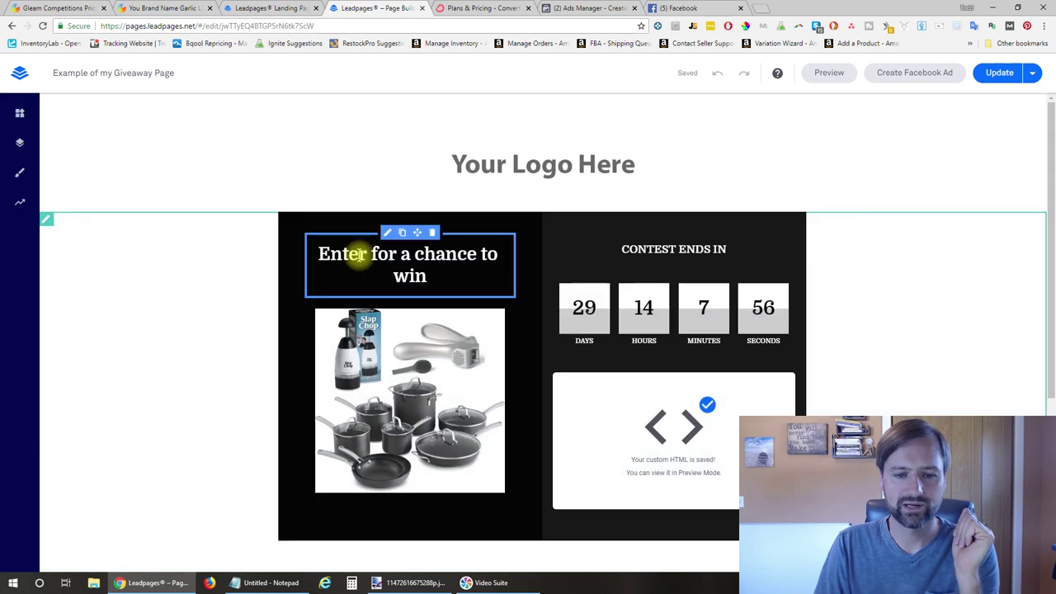
click(356, 254)
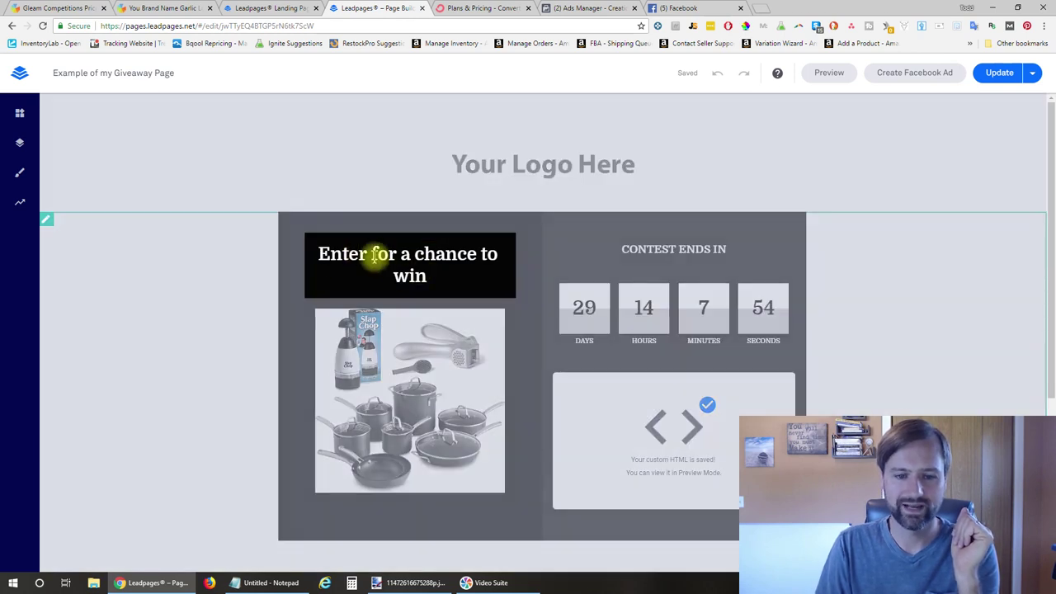
key(BackSpace)
text(fff)
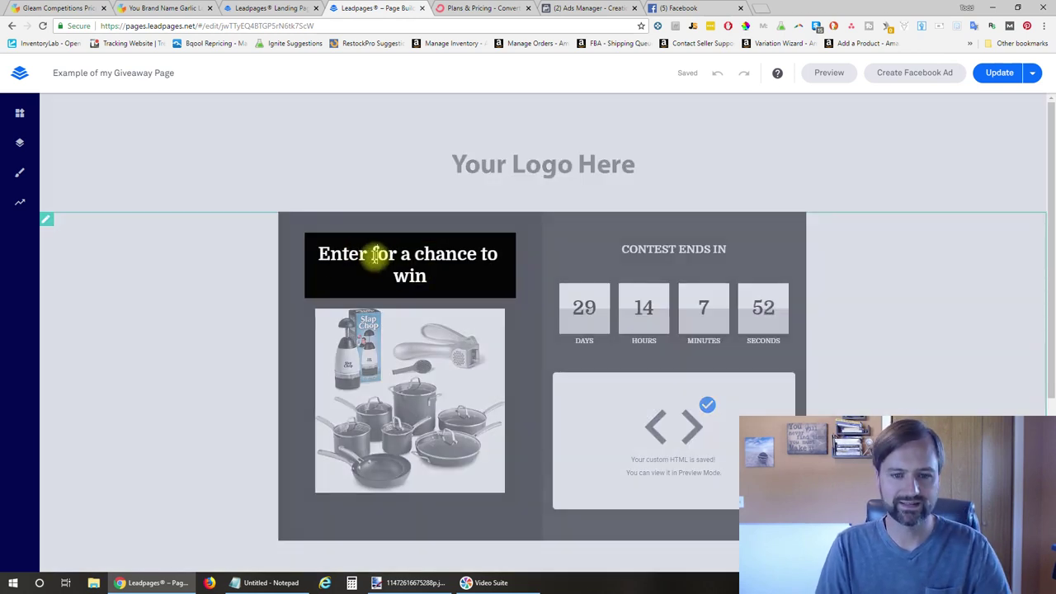
key(BackSpace)
key(BackSpace)
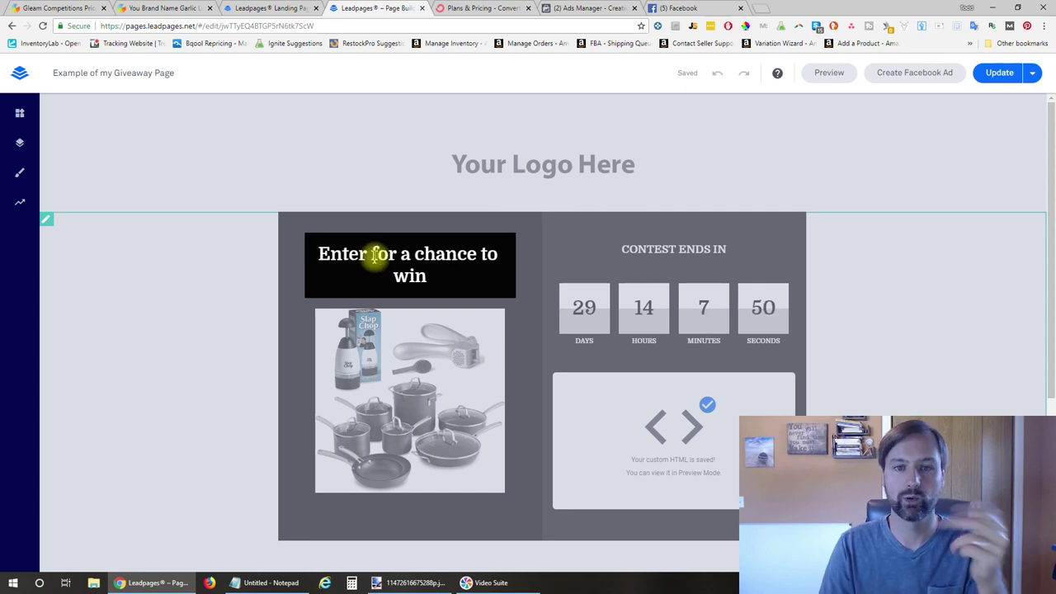
click(518, 361)
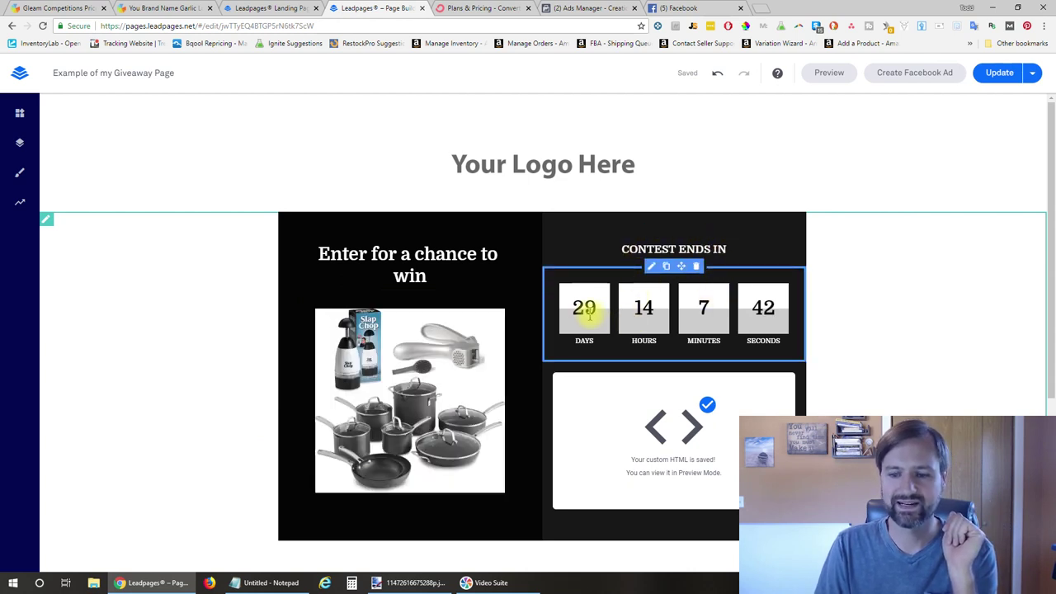
Review the countdown timer's end-of-timer action and end date settings
click(699, 326)
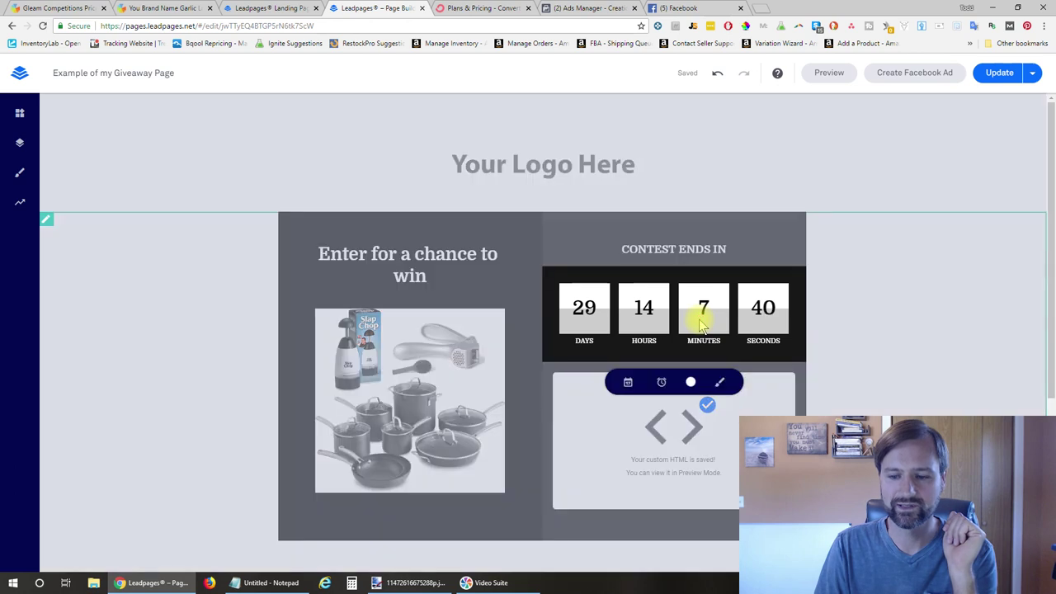
click(662, 383)
click(628, 382)
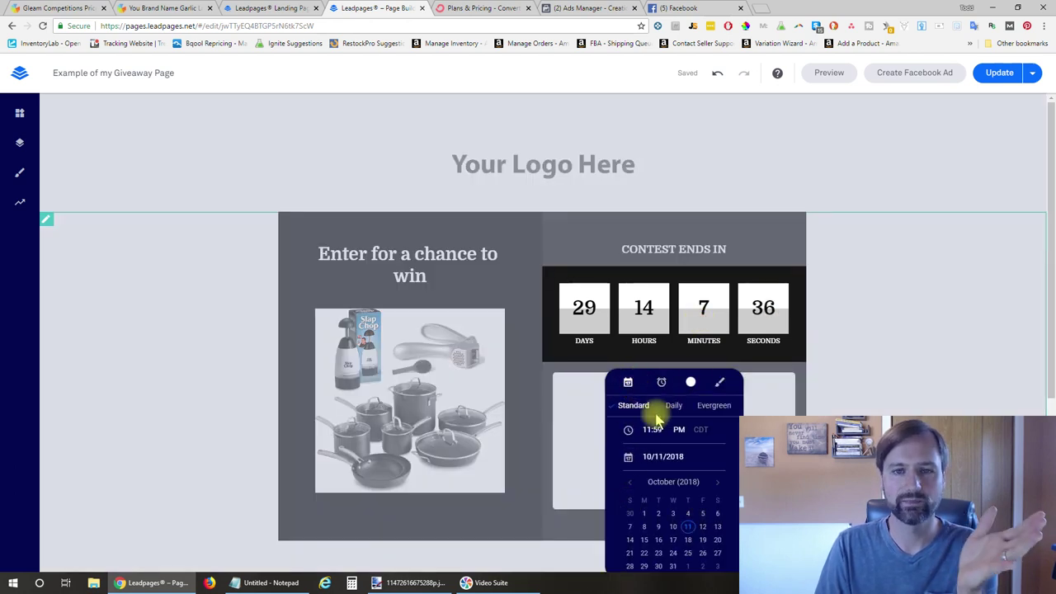
click(852, 344)
Open the custom HTML block's code box for the Gleam embed
scroll(825, 330, down, 2)
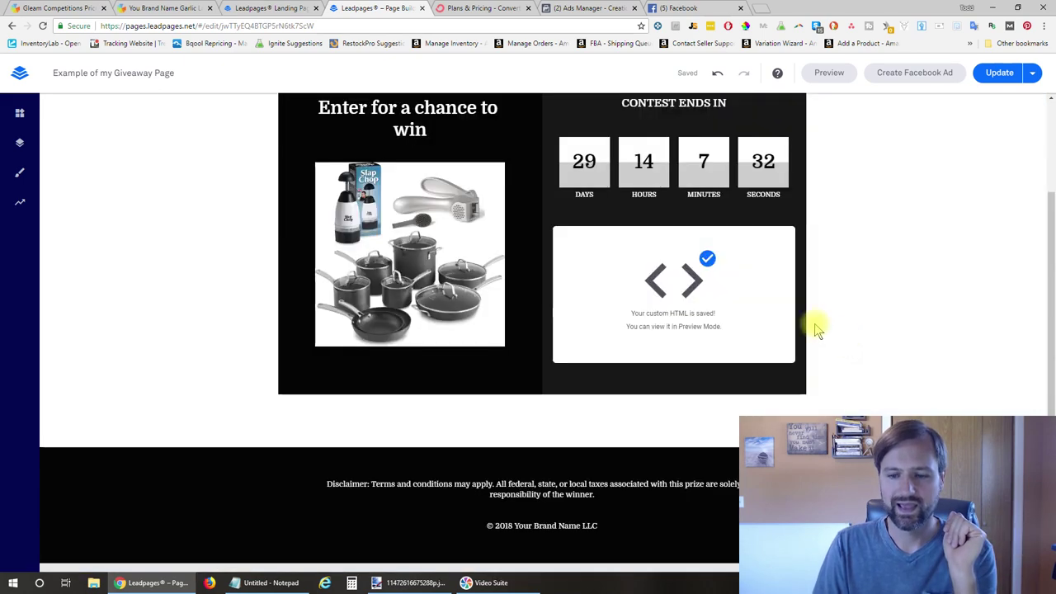
click(672, 301)
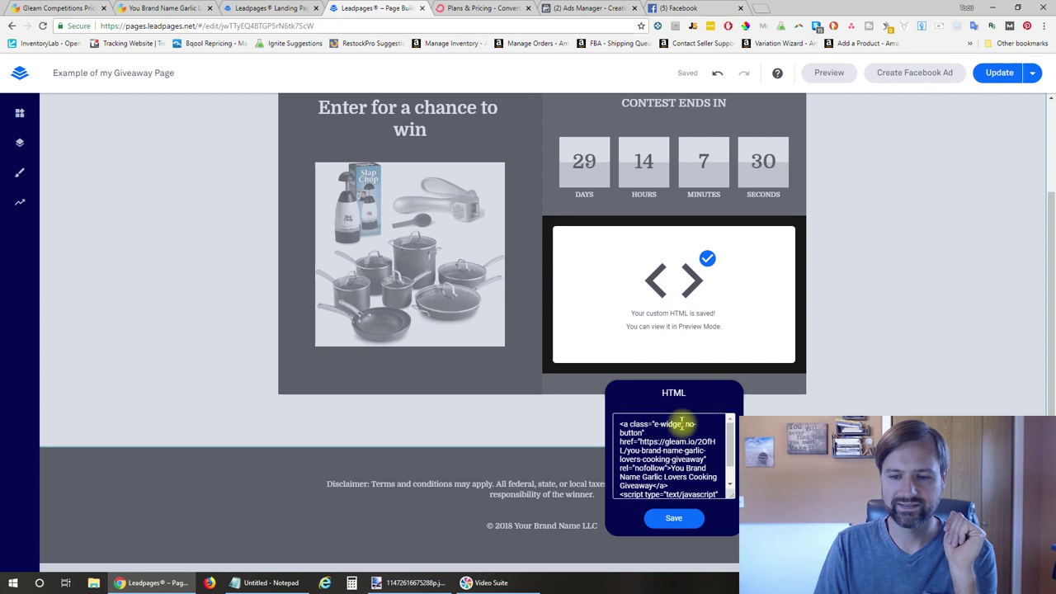
scroll(682, 423, down, 2)
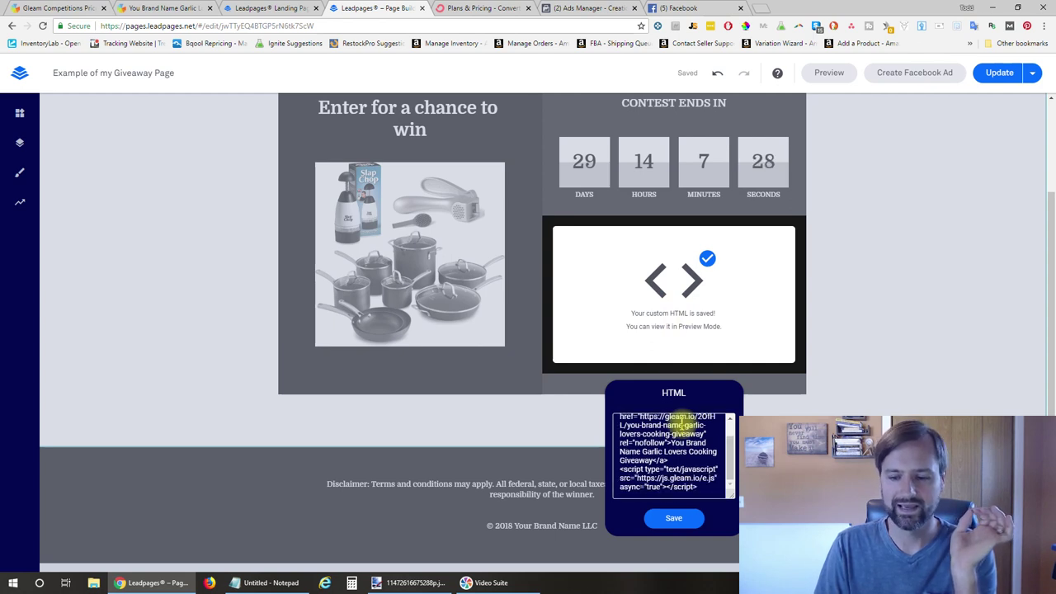
scroll(730, 462, up, 3)
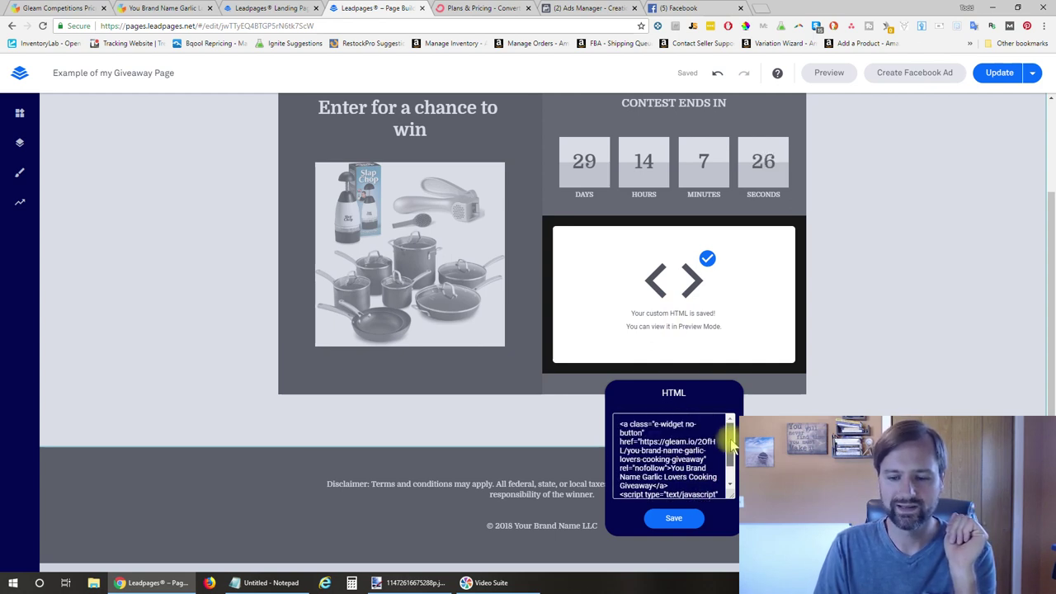
click(161, 8)
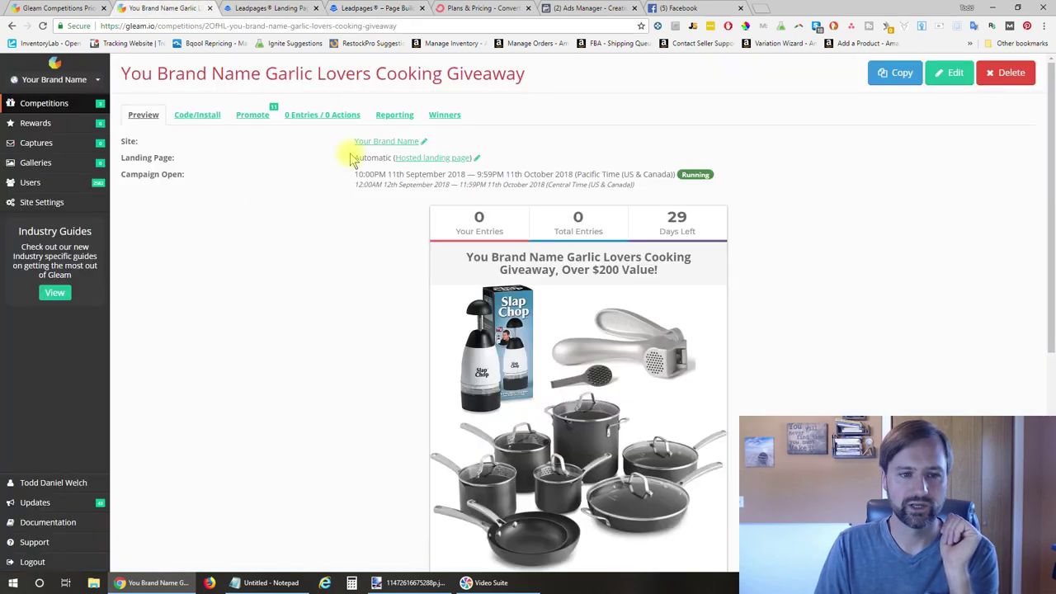
Select both lines of the Embedded Widget Code on the Code/Install tab
click(199, 117)
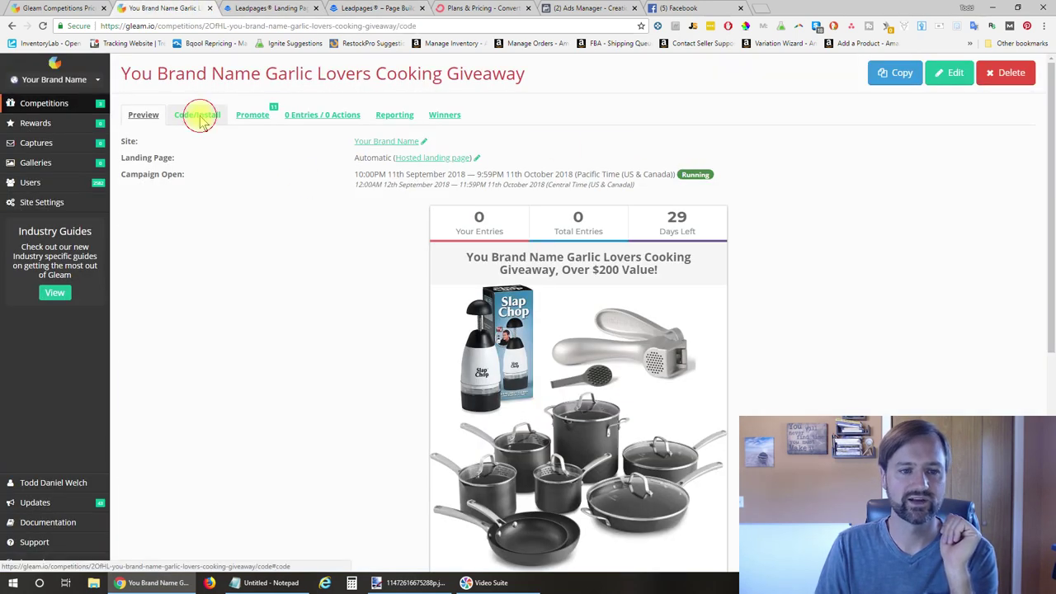
triple_click(174, 338)
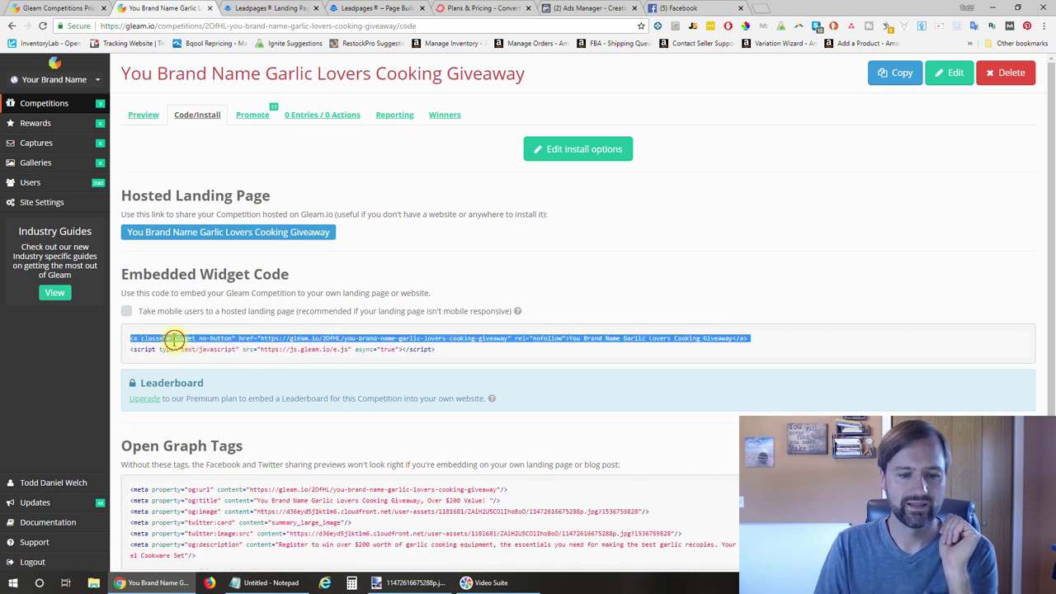
click(153, 338)
drag(132, 338, 532, 354)
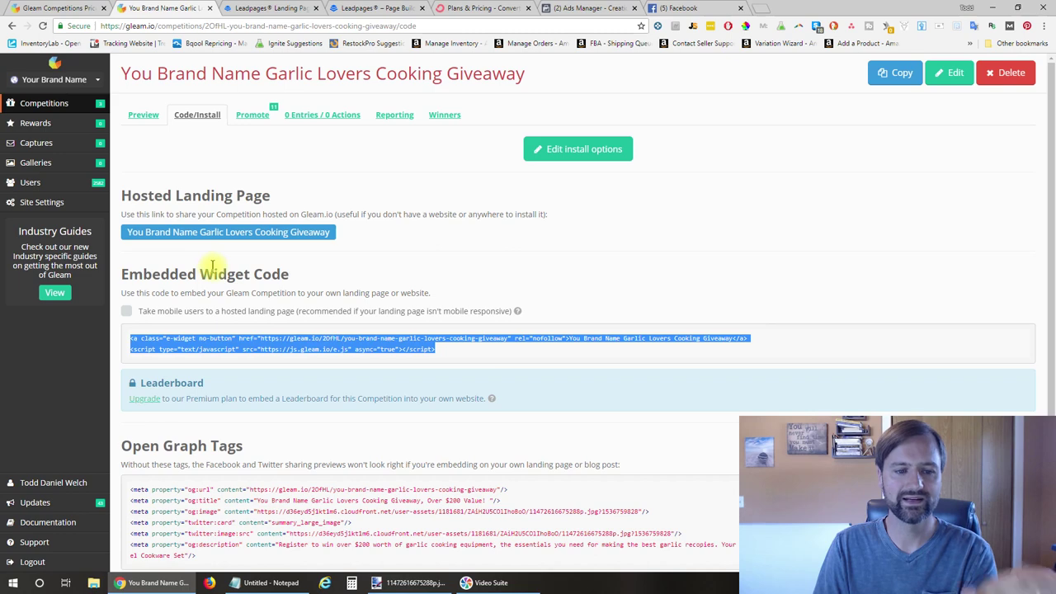
click(371, 8)
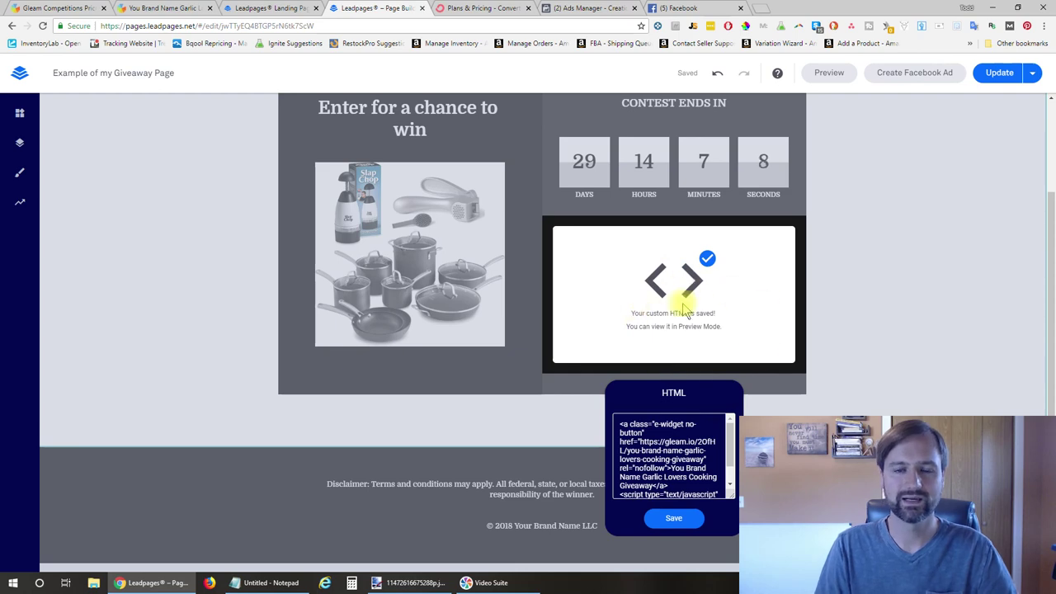
Save the embedded Gleam code and place a Headline block below the logo
click(689, 518)
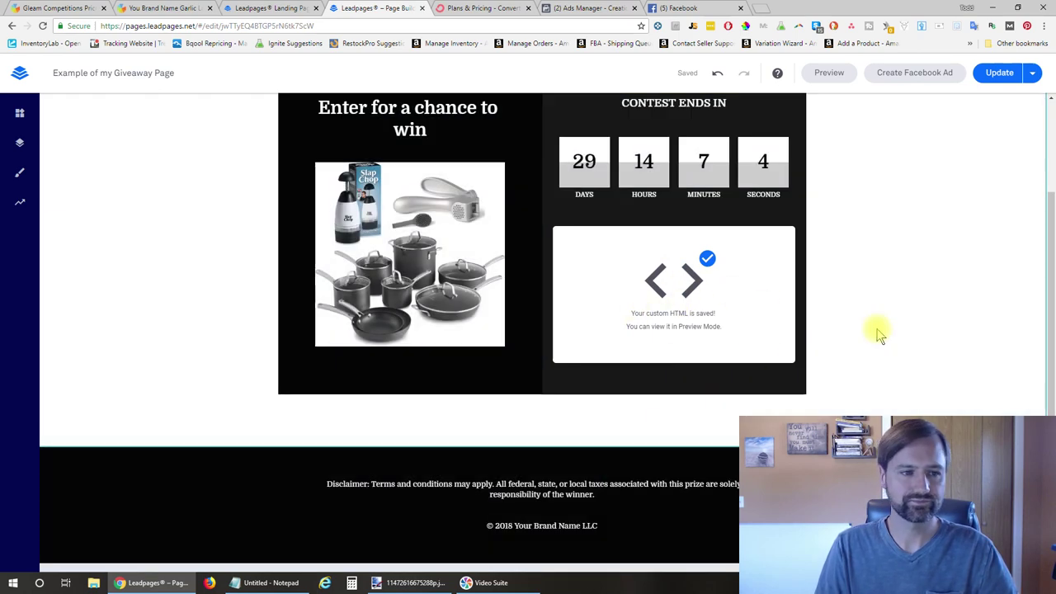
scroll(877, 330, up, 2)
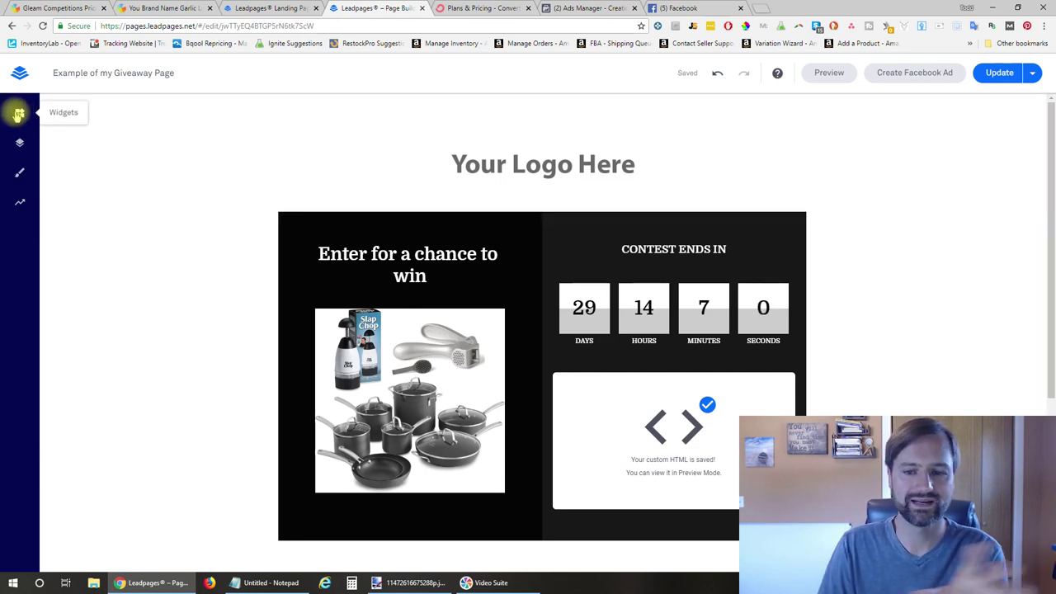
click(18, 114)
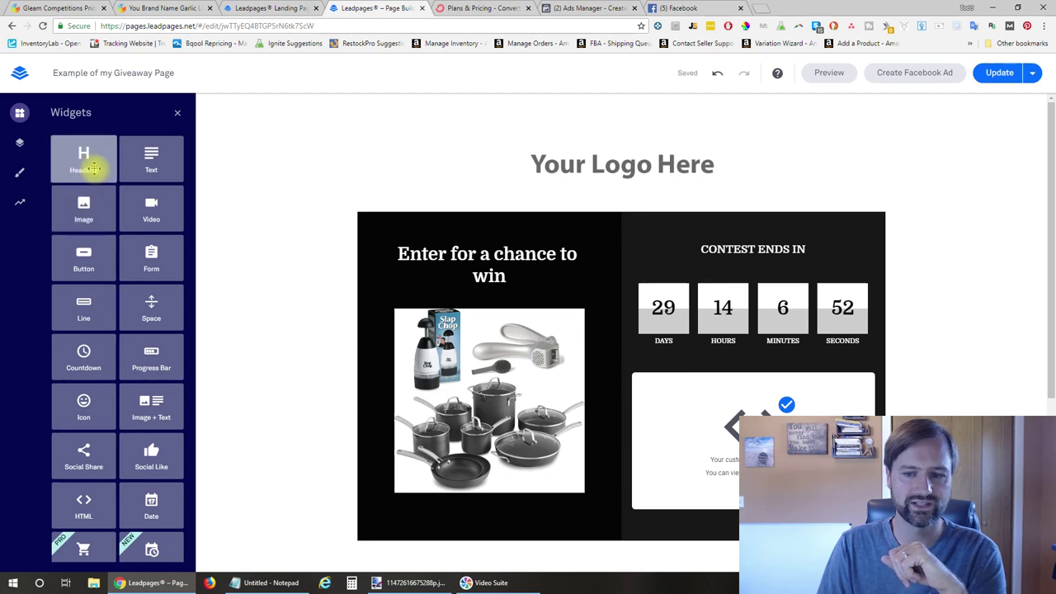
drag(94, 168, 643, 177)
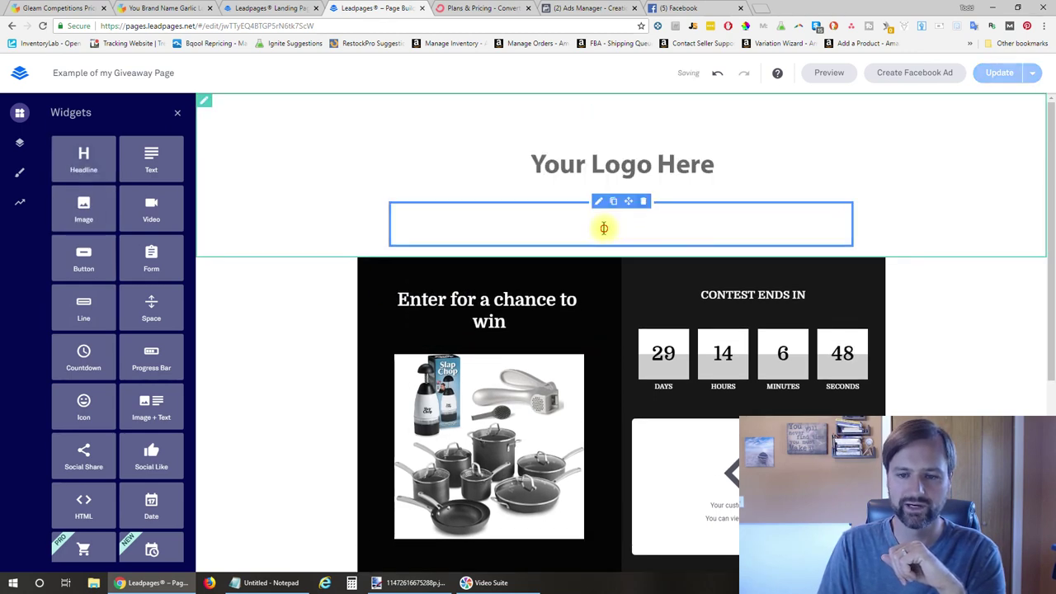
click(603, 228)
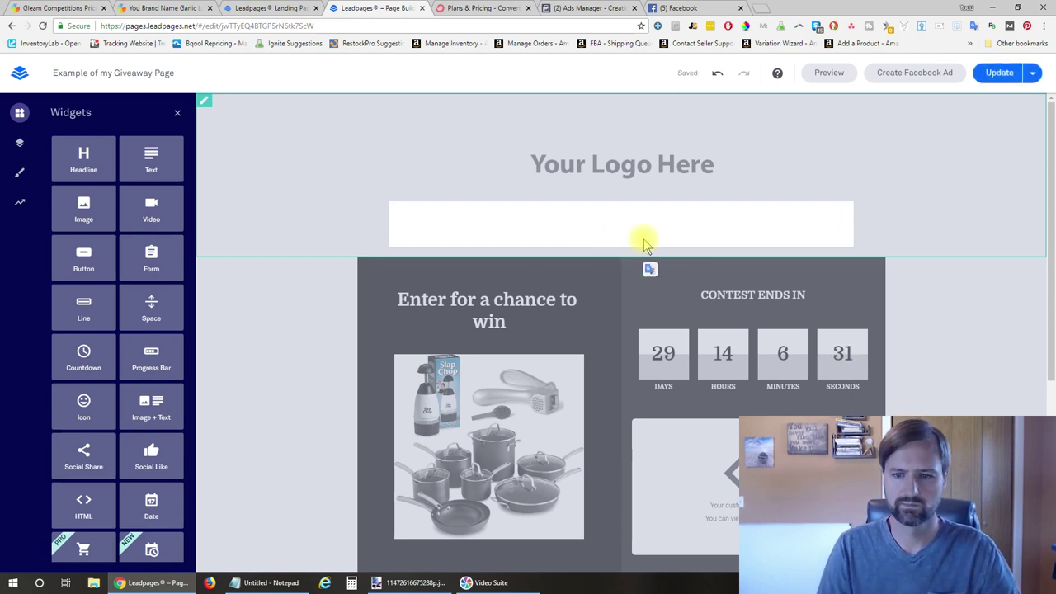
Select the new headline's placeholder text and try its text colour choices
click(620, 226)
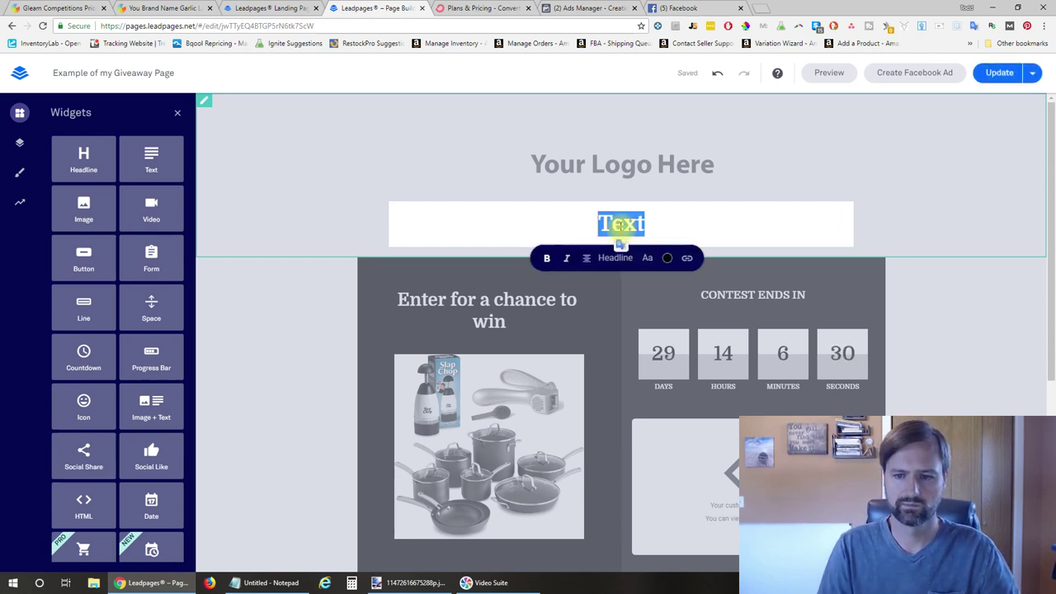
click(667, 255)
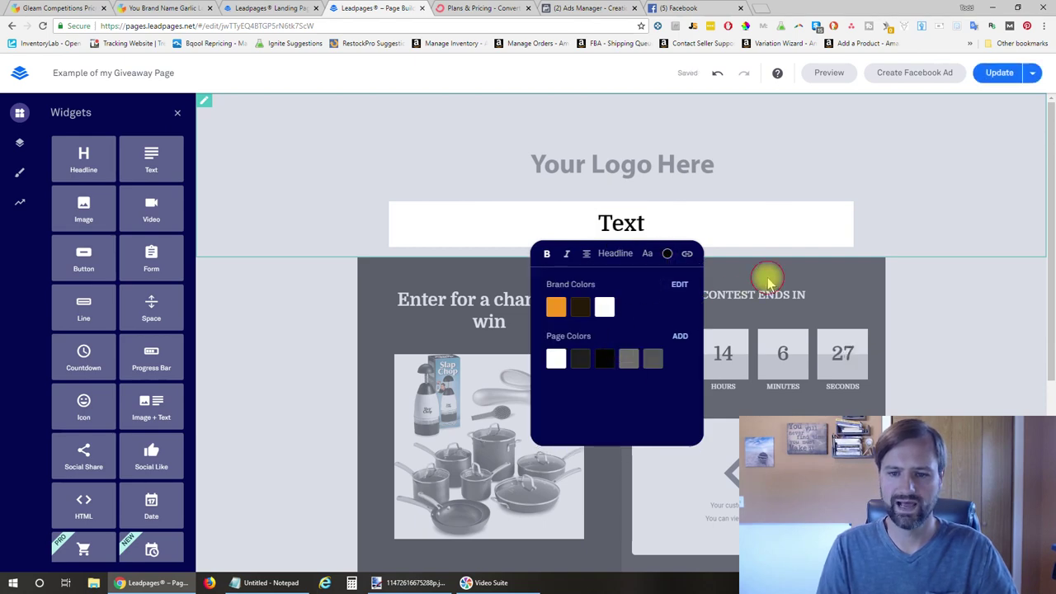
click(767, 281)
click(632, 224)
click(632, 224)
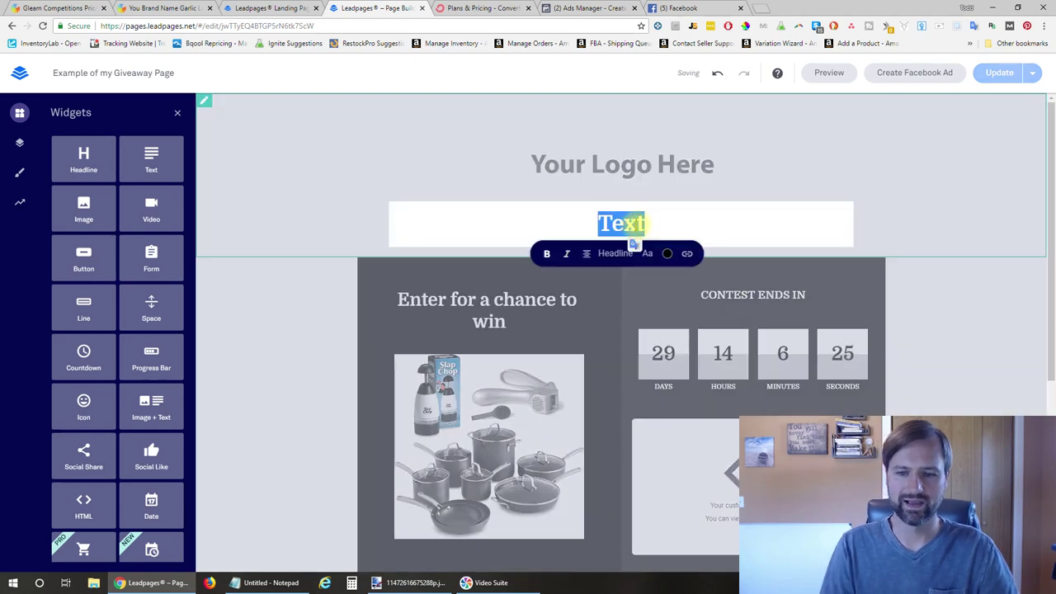
click(661, 224)
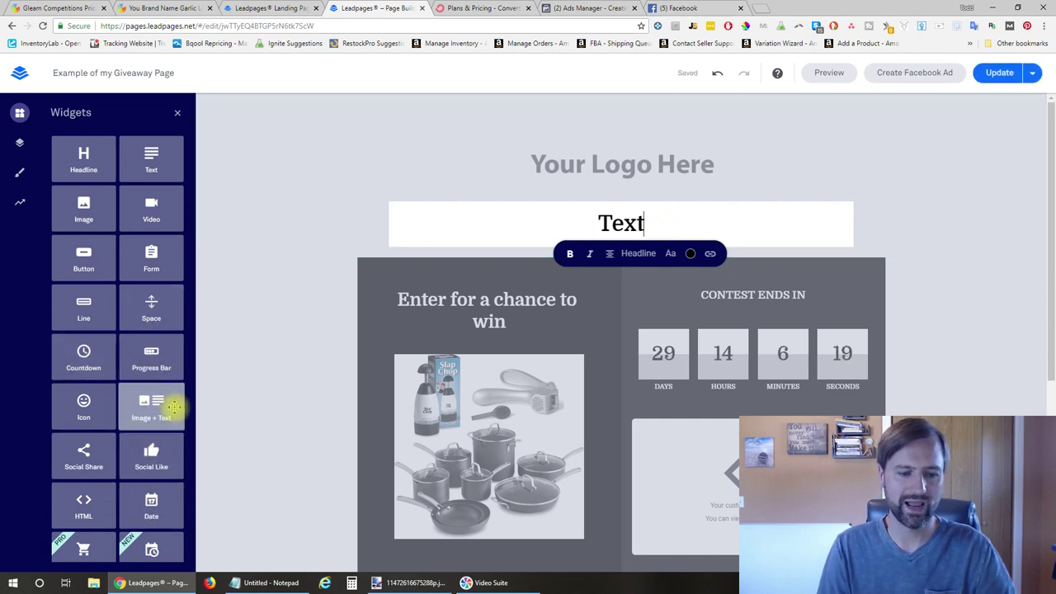
Try a social like block beside the headline, then delete the headline block
scroll(162, 408, down, 1)
drag(157, 422, 796, 281)
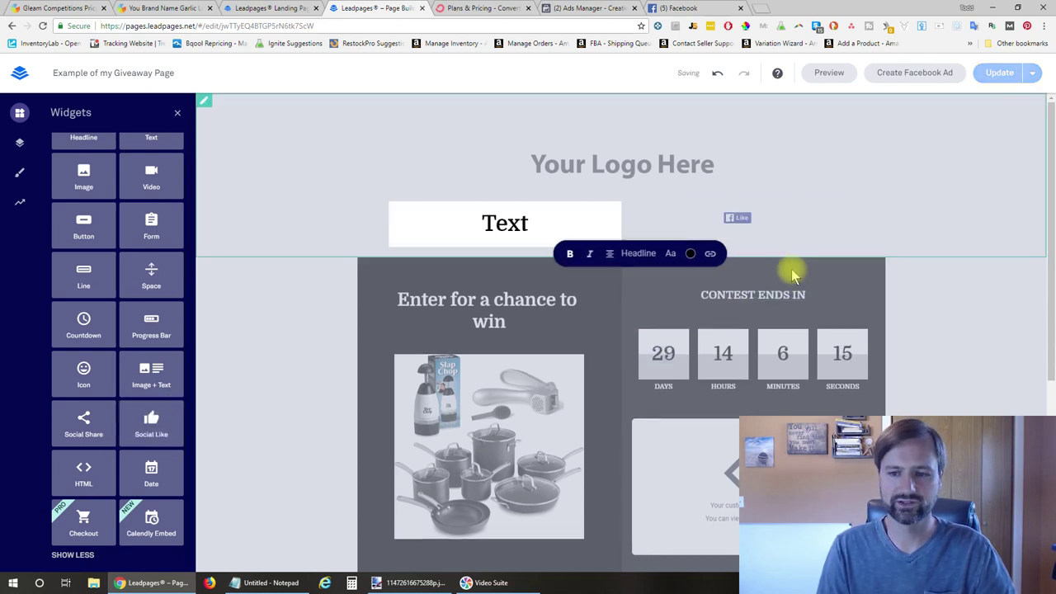
click(738, 220)
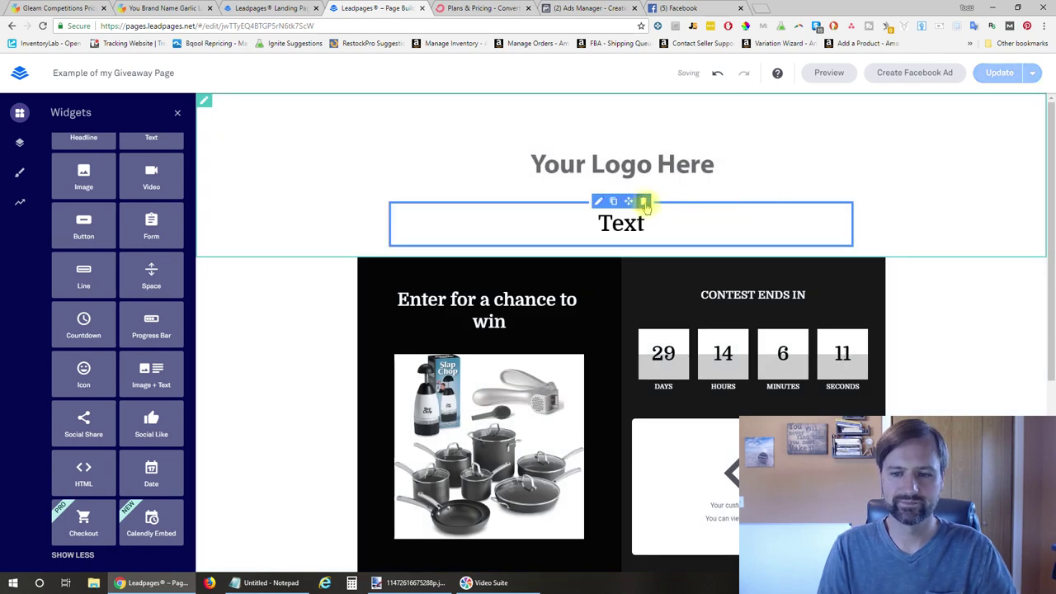
click(644, 200)
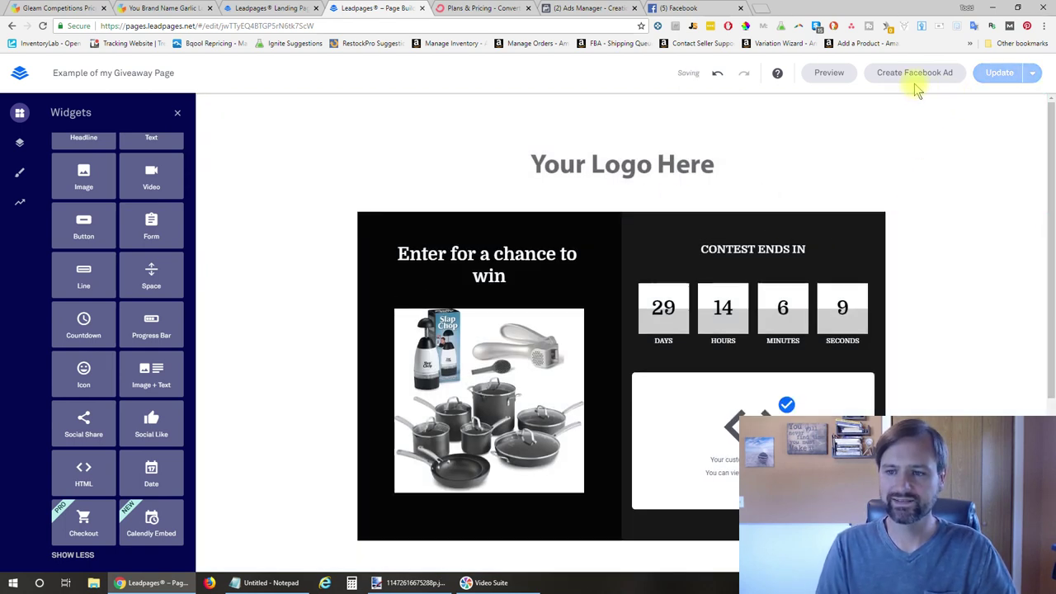
Preview the giveaway page and scroll down to the embedded Gleam widget
click(830, 79)
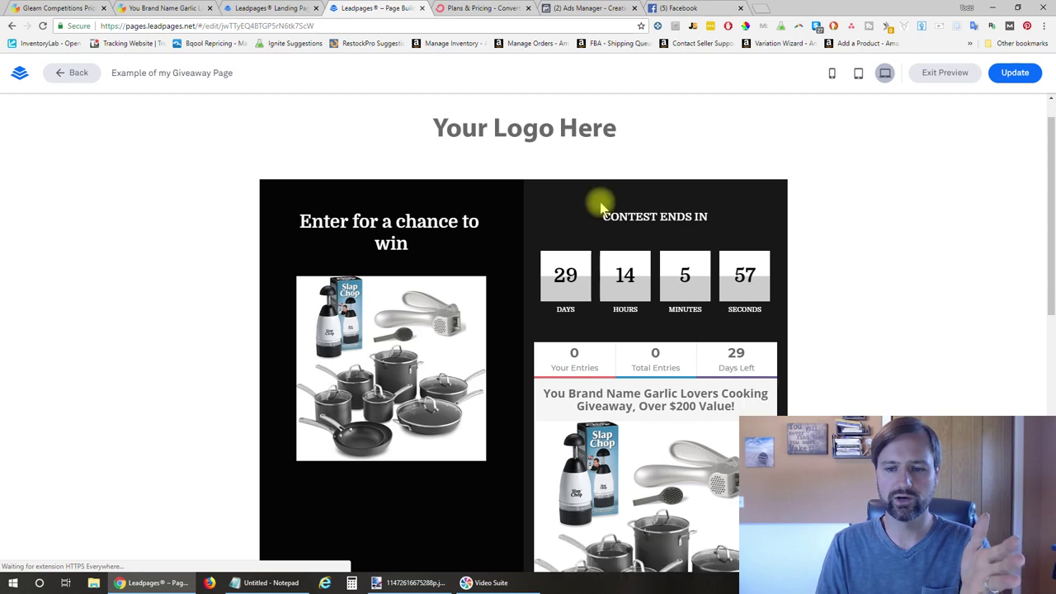
scroll(602, 208, down, 2)
scroll(602, 208, down, 1)
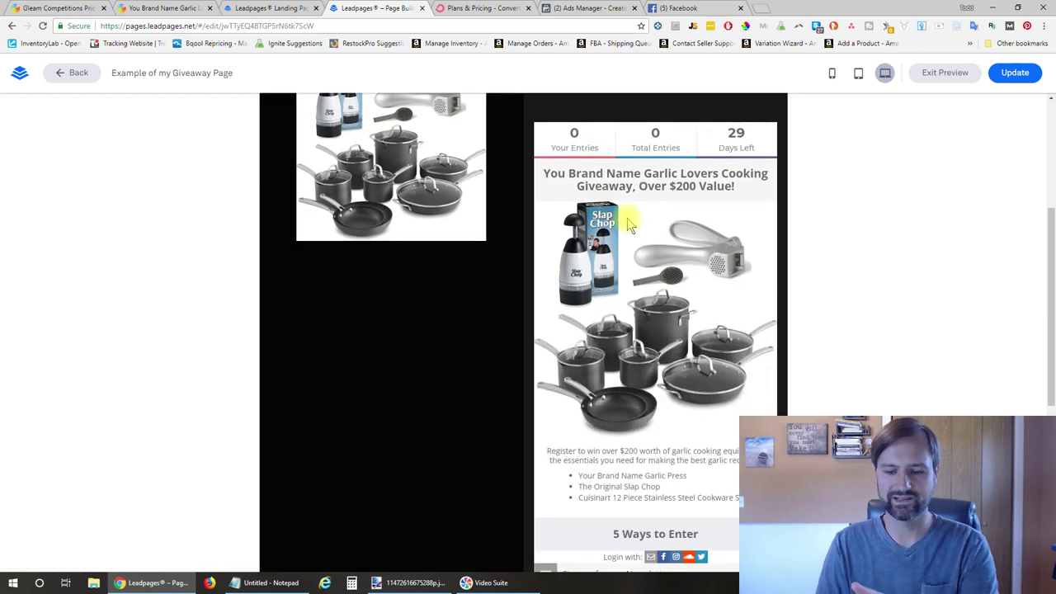
scroll(626, 217, down, 2)
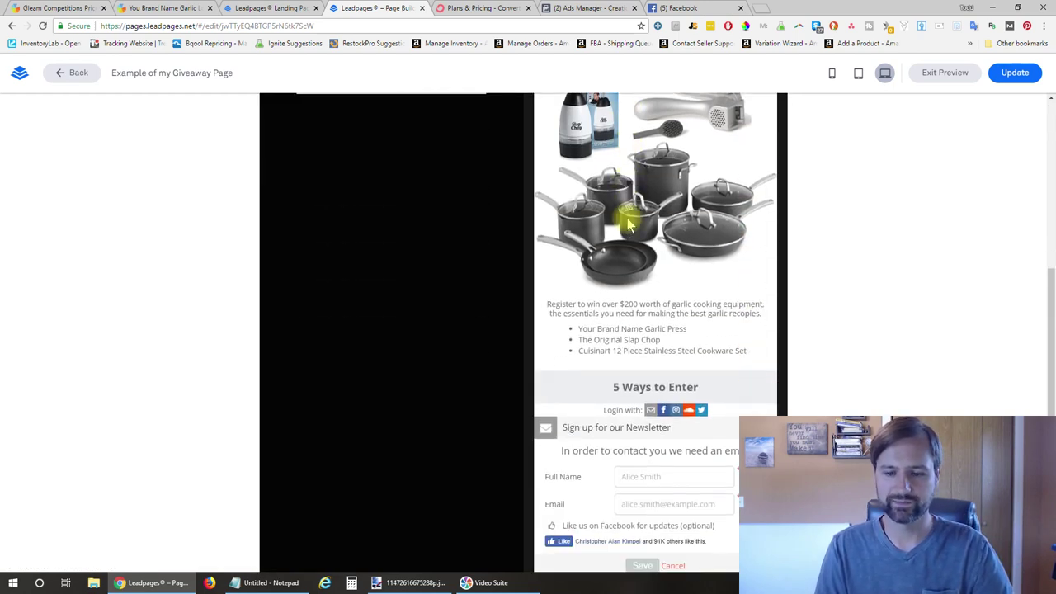
scroll(772, 277, up, 3)
scroll(775, 281, down, 1)
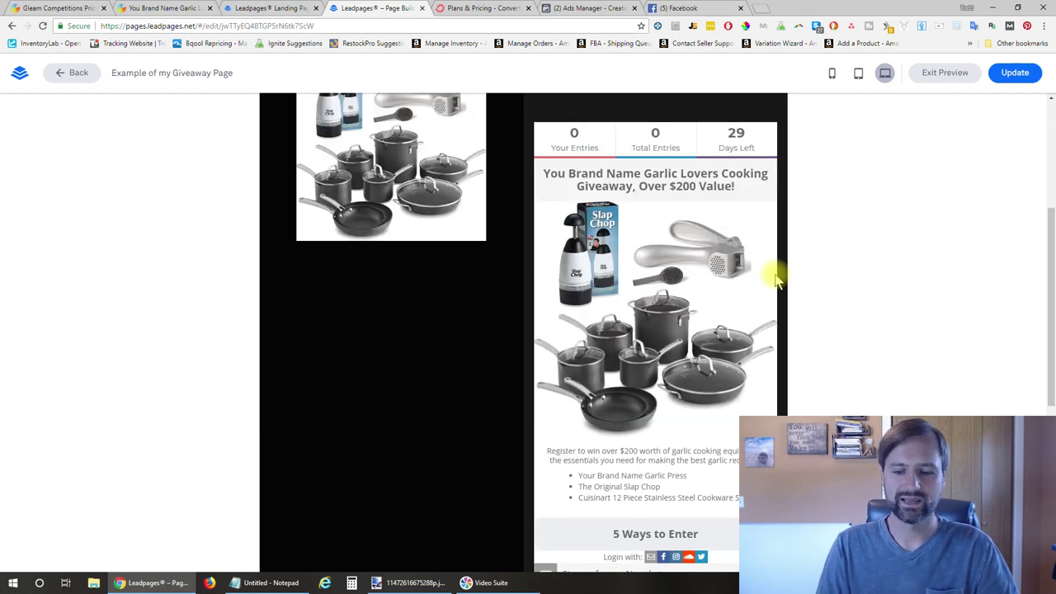
scroll(775, 280, down, 4)
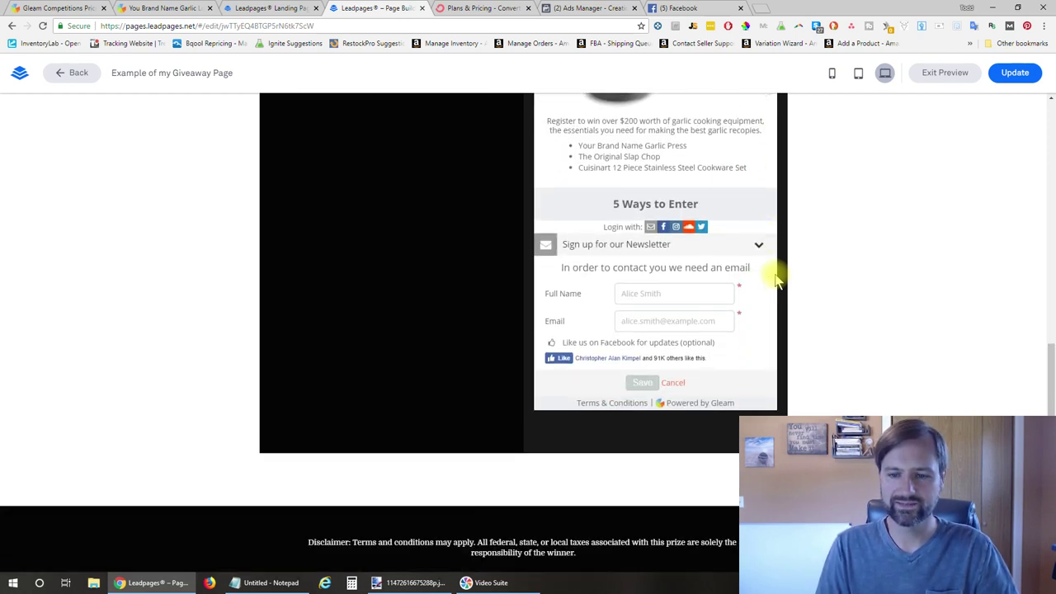
Enter the entrant's full name in the newsletter form and submit the sign-up entry
click(635, 293)
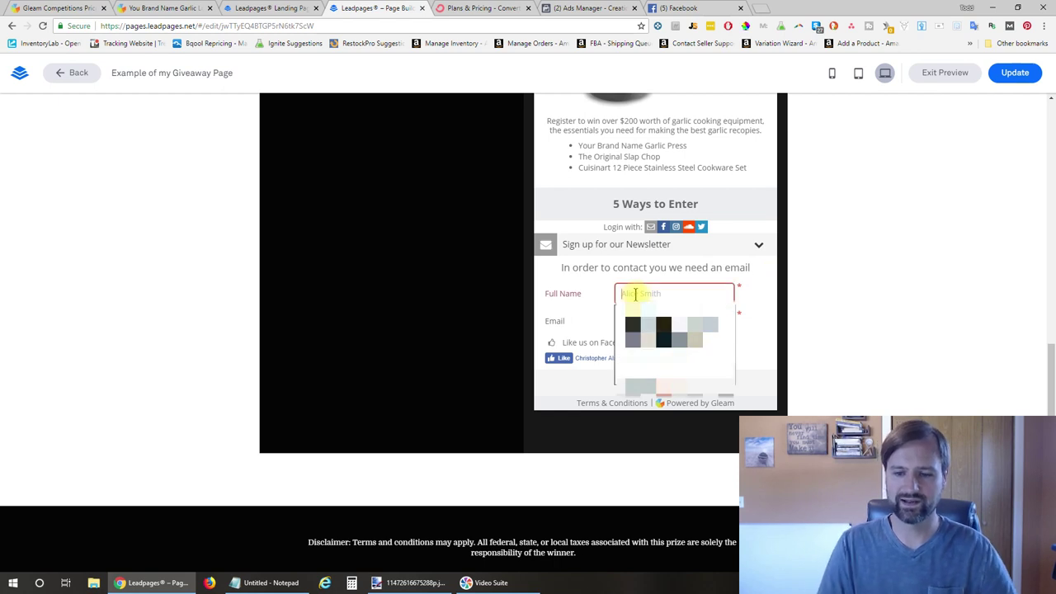
key(Tab)
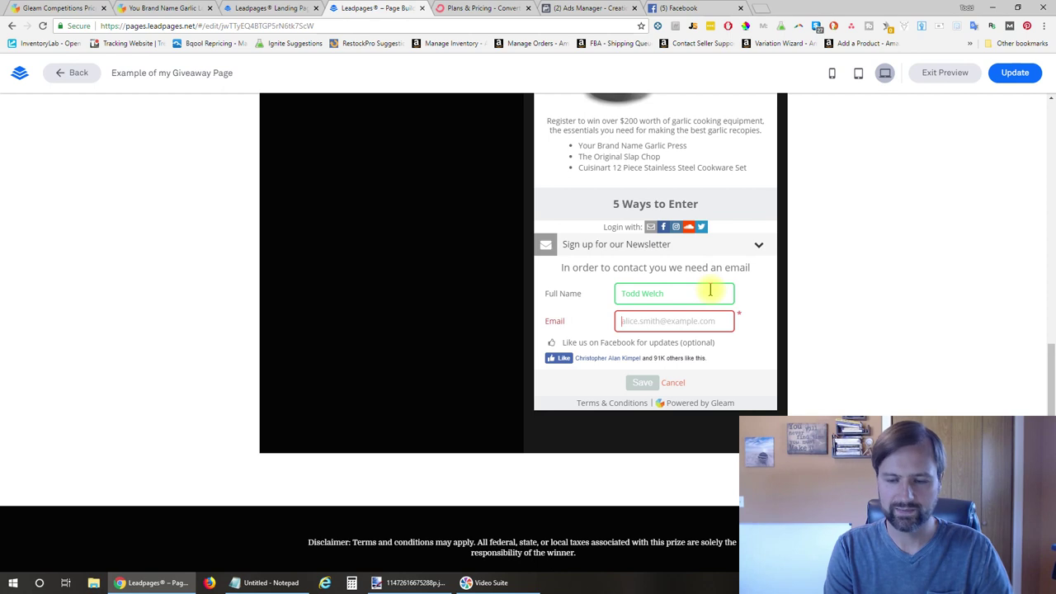
click(641, 382)
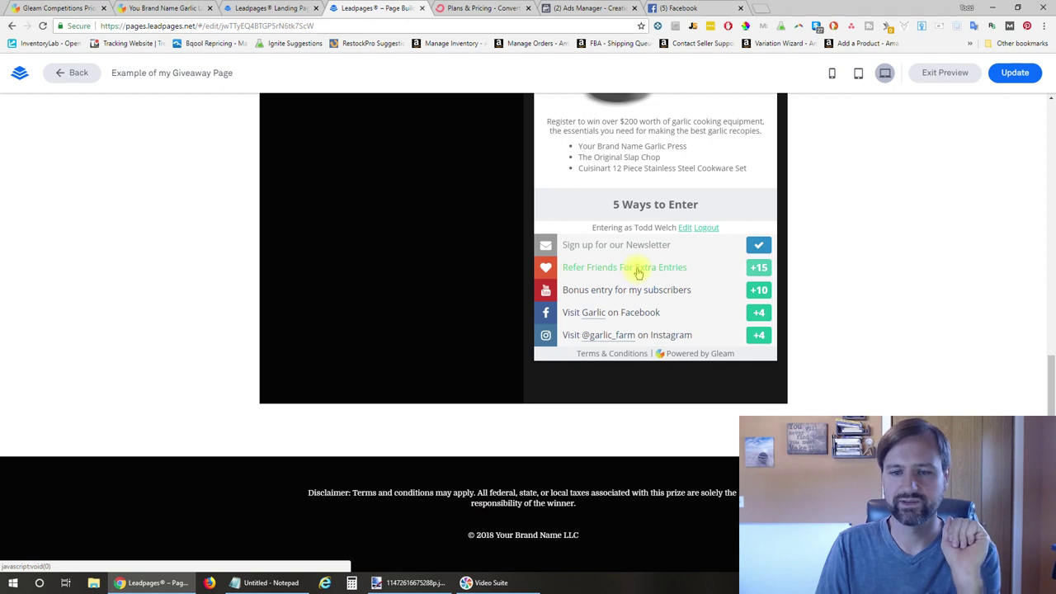
View and collapse the Refer Friends referral link, then start the subscriber bonus entry
click(636, 268)
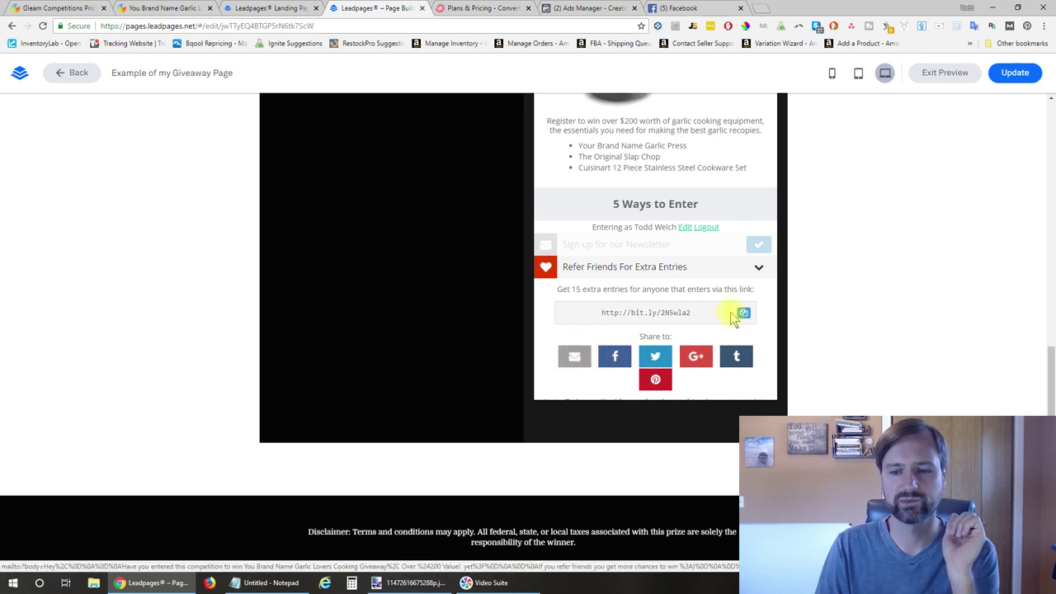
click(759, 267)
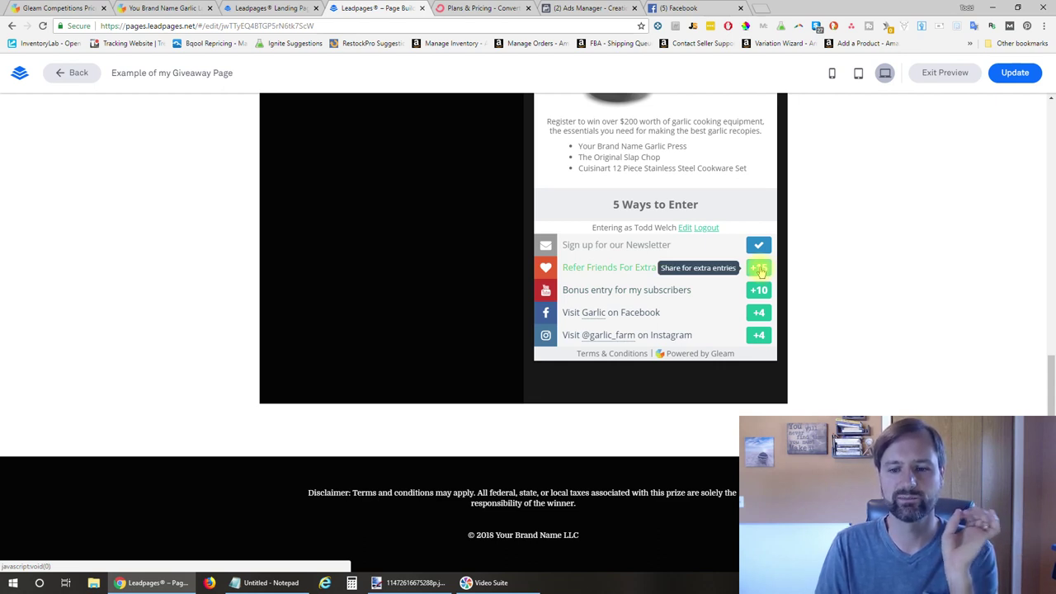
click(699, 294)
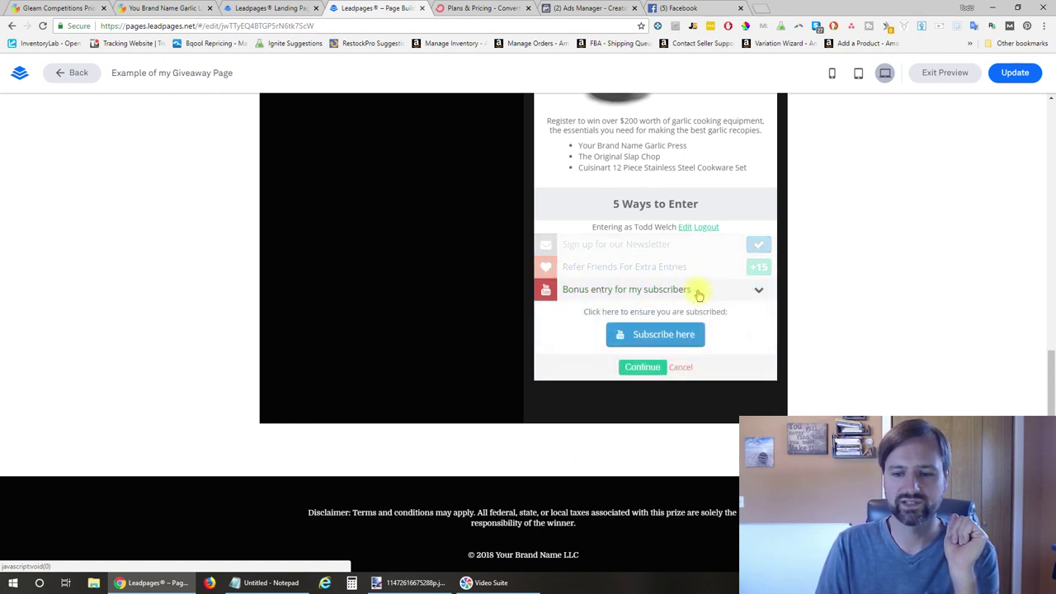
click(658, 334)
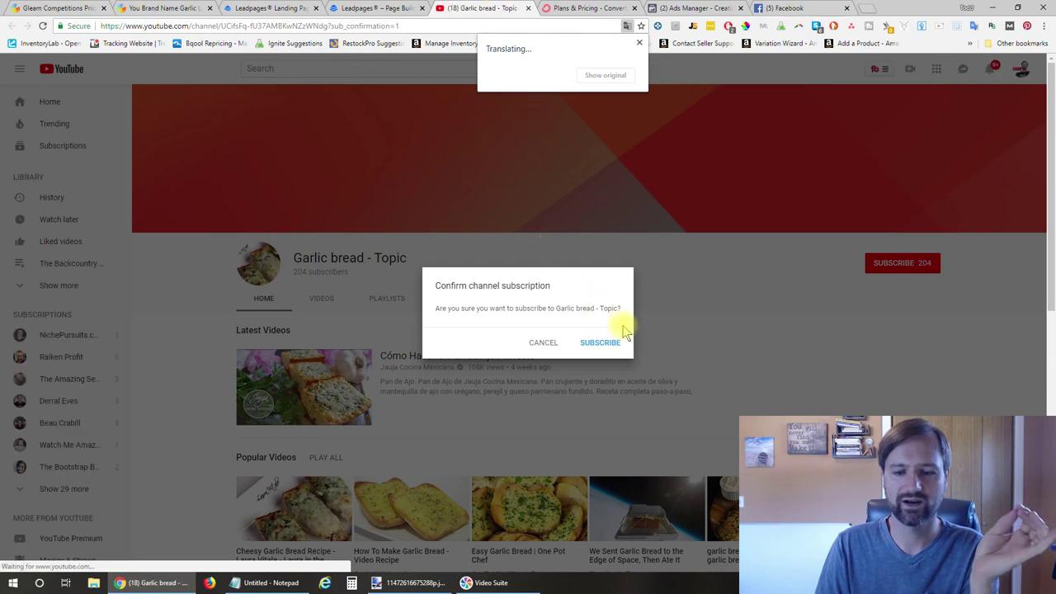
Confirm the subscription to Garlic bread - Topic and return to the Leadpages tab
click(603, 349)
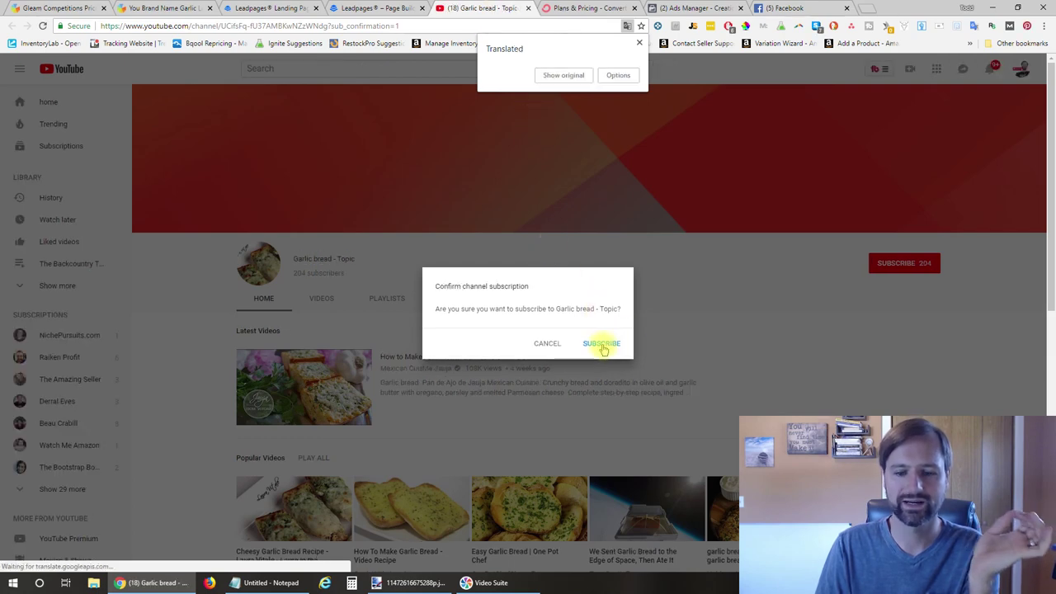
click(603, 349)
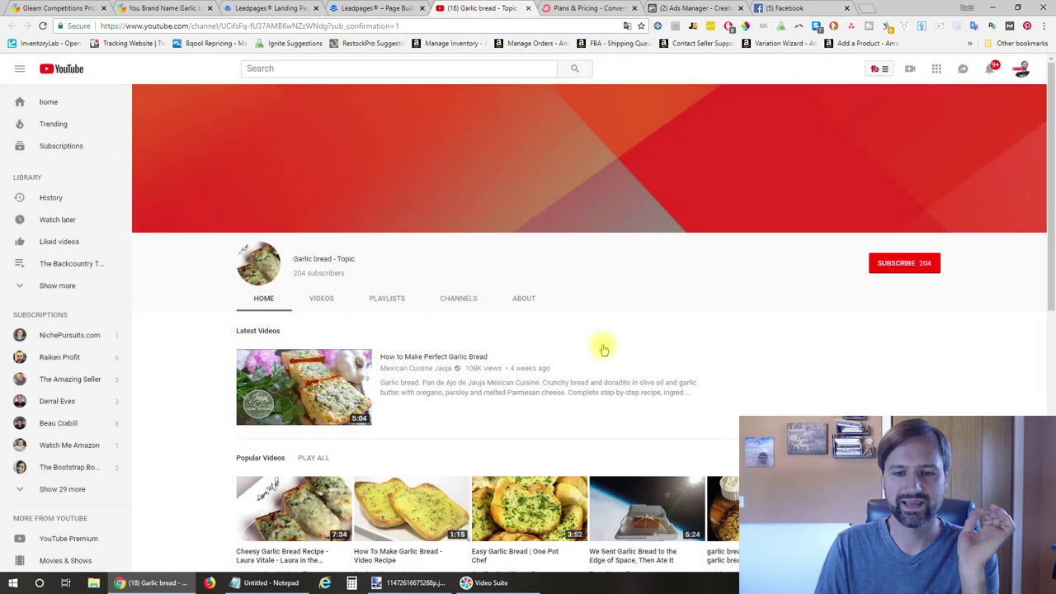
click(377, 8)
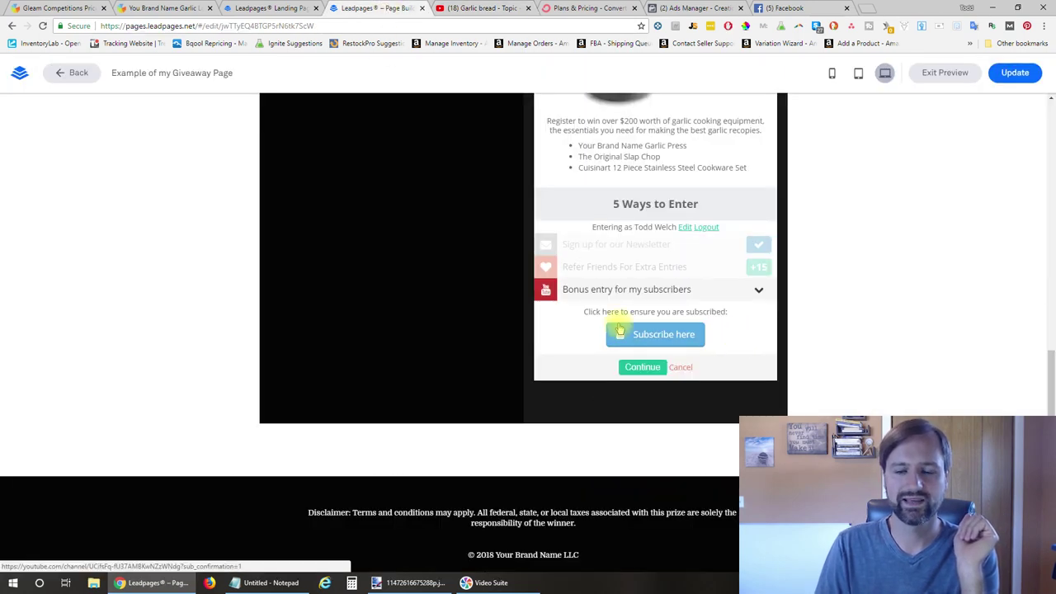
Complete the YouTube bonus entry by signing in with the Google account, earning 10 entries
click(641, 366)
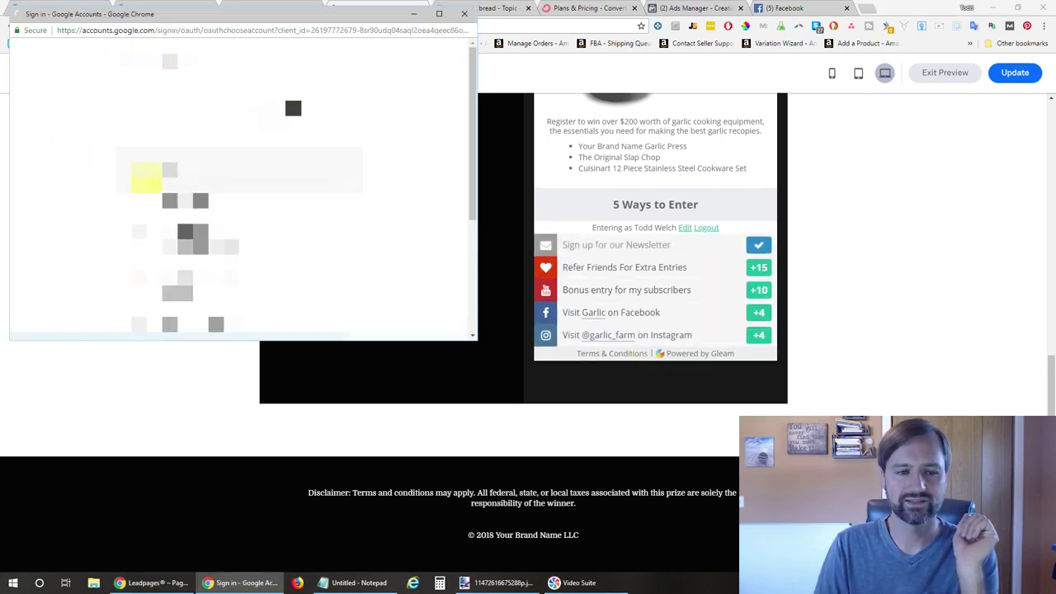
click(208, 169)
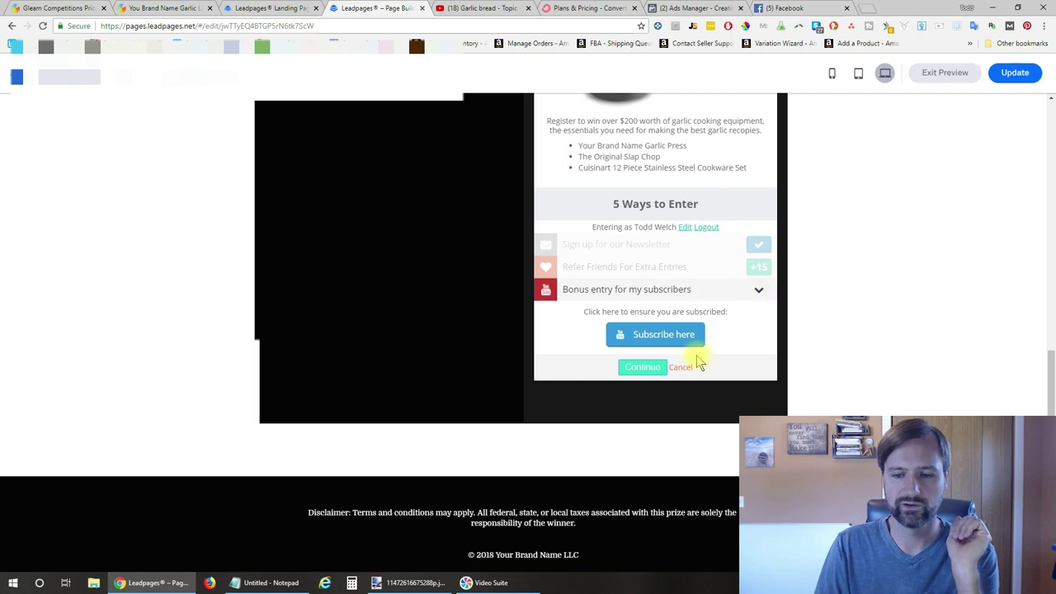
click(657, 367)
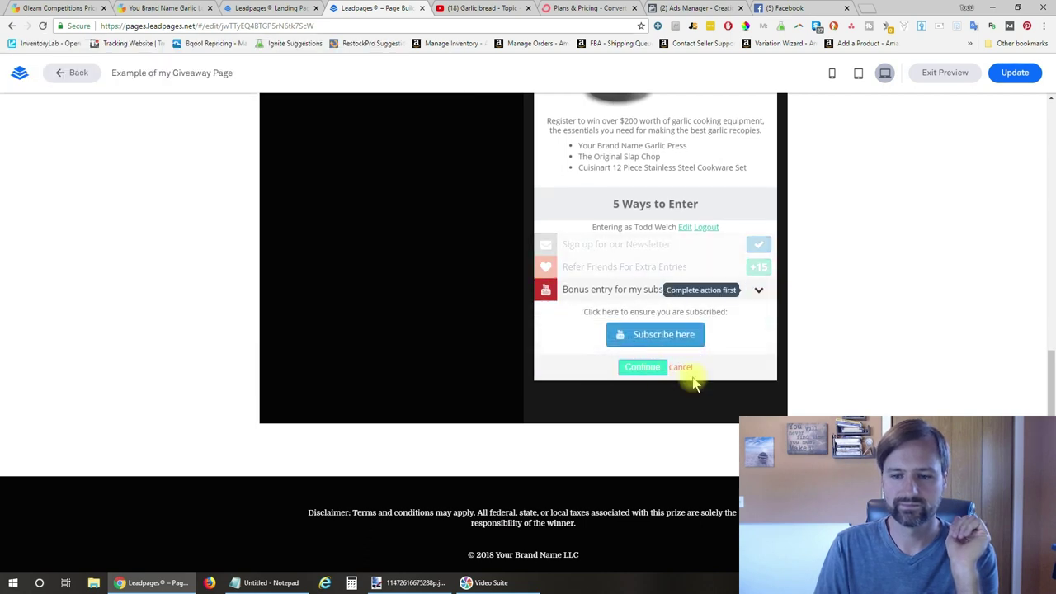
mouse_move(758, 293)
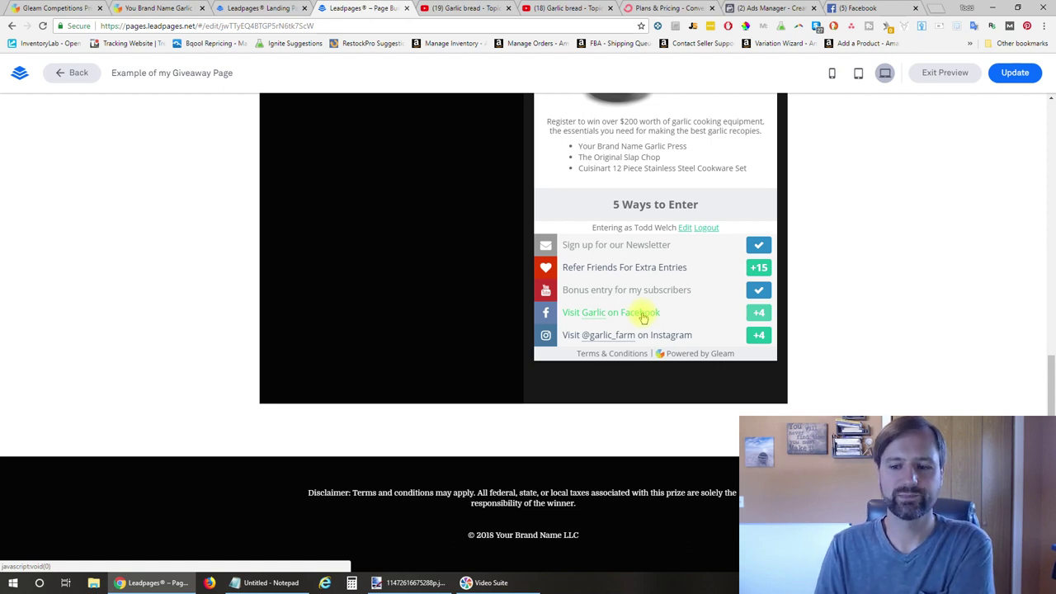
Like the Garlic Facebook page and mark the giveaway's Facebook entry done for 4 entries
click(641, 314)
click(648, 358)
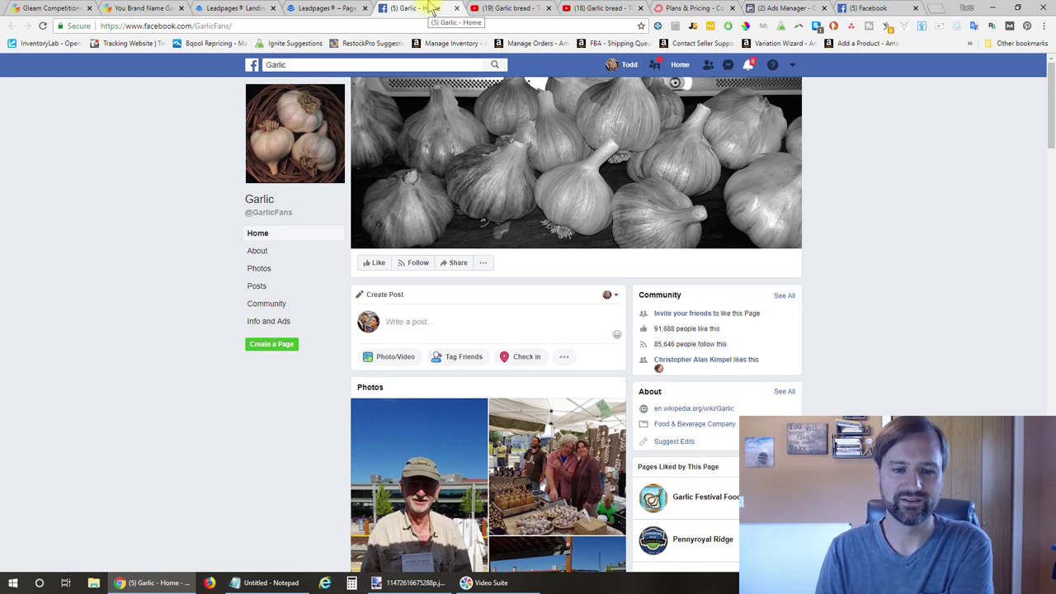
click(374, 263)
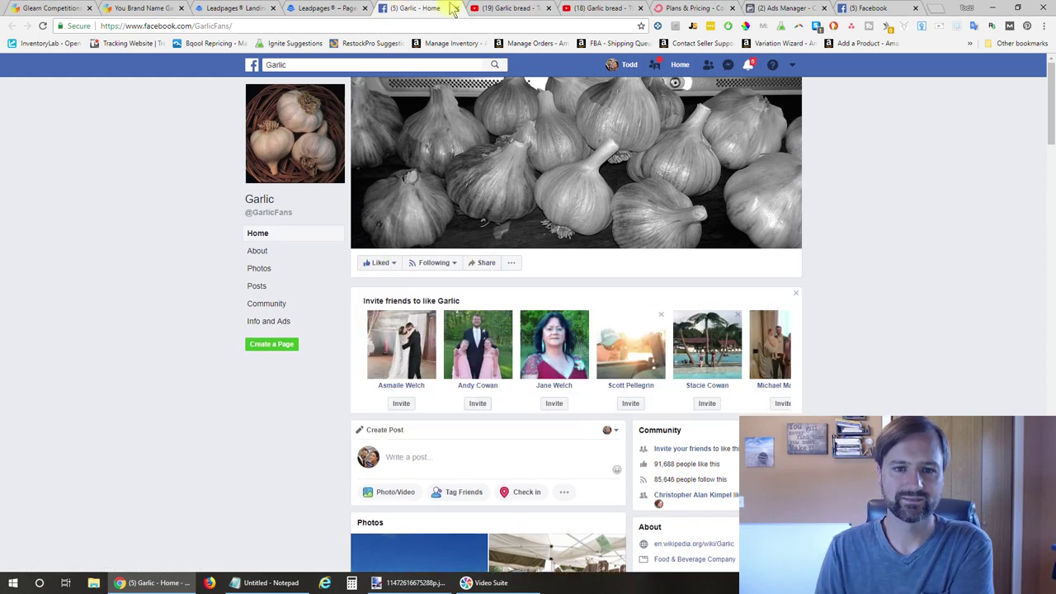
click(456, 8)
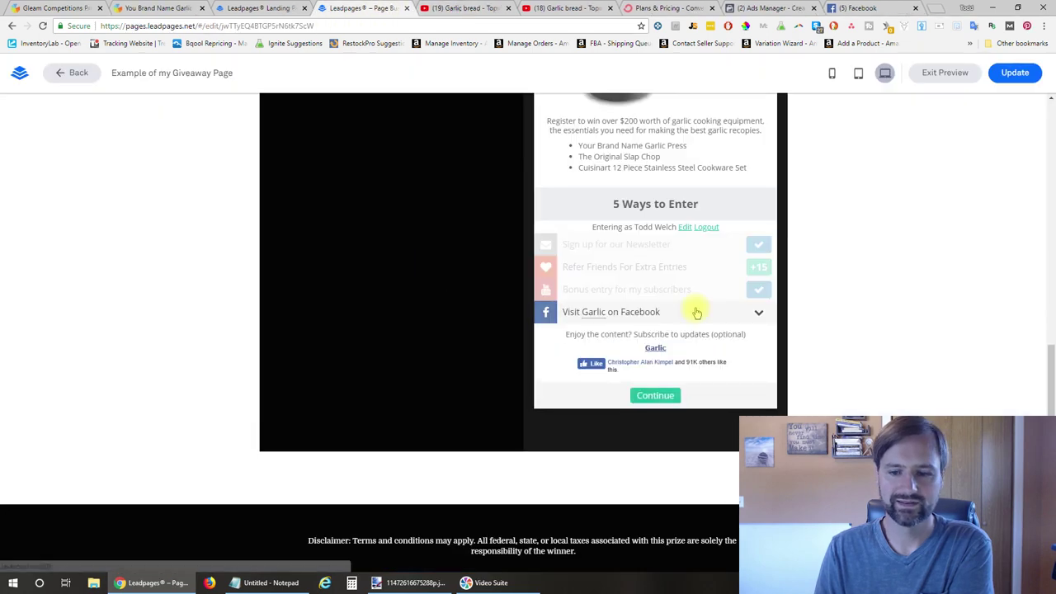
click(655, 395)
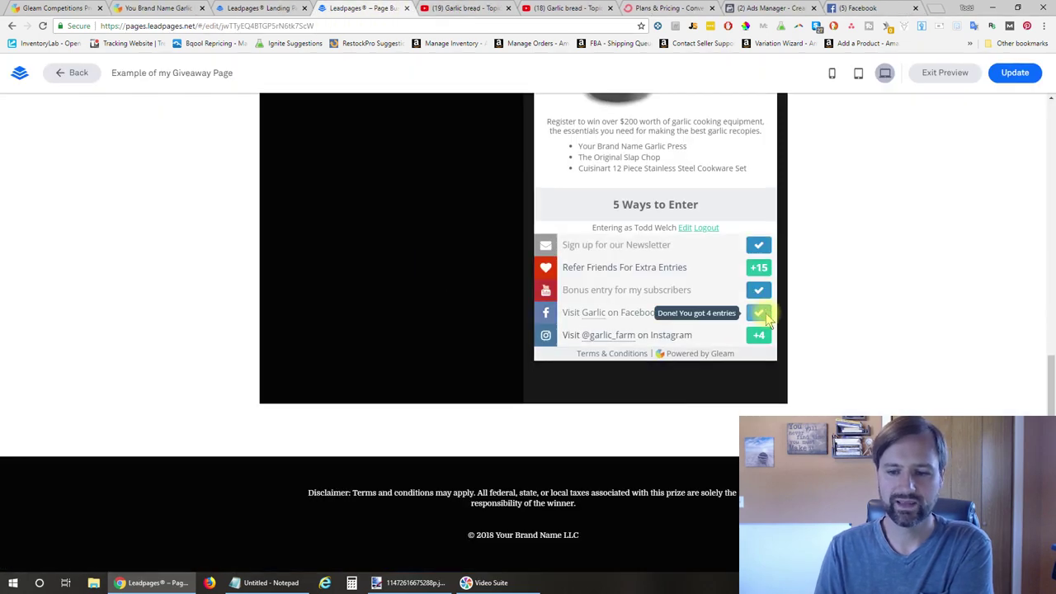
mouse_move(752, 318)
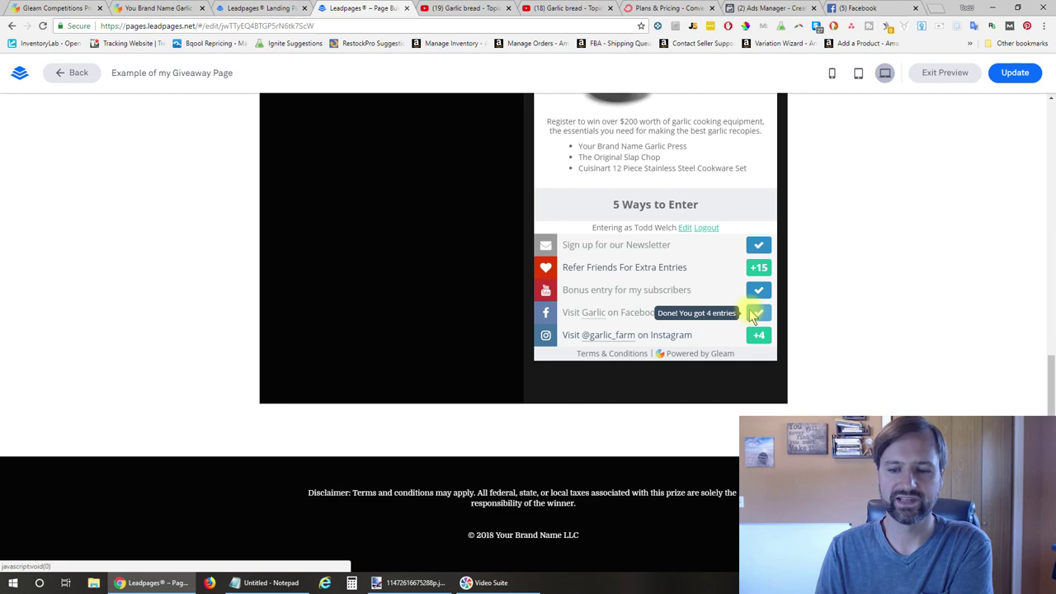
click(689, 342)
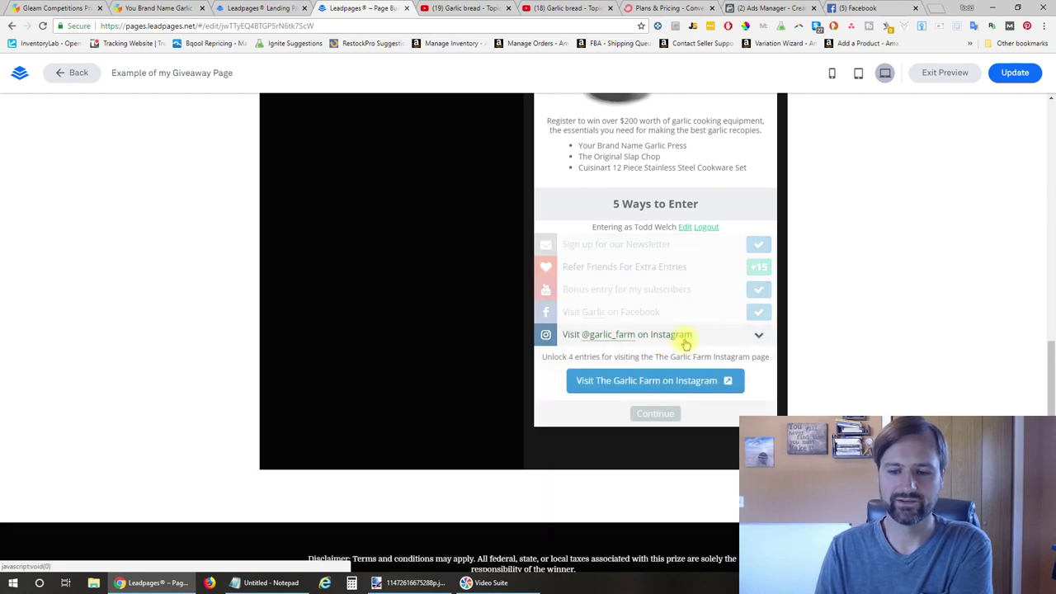
Follow garlic_farm on Instagram, then complete the Instagram entry back in Leadpages
click(662, 384)
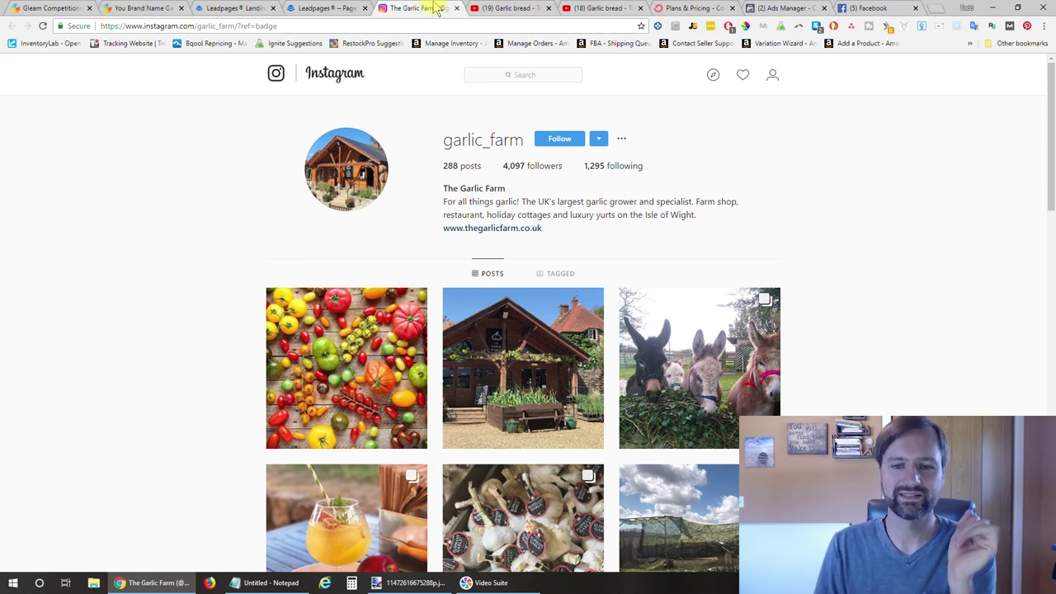
click(561, 138)
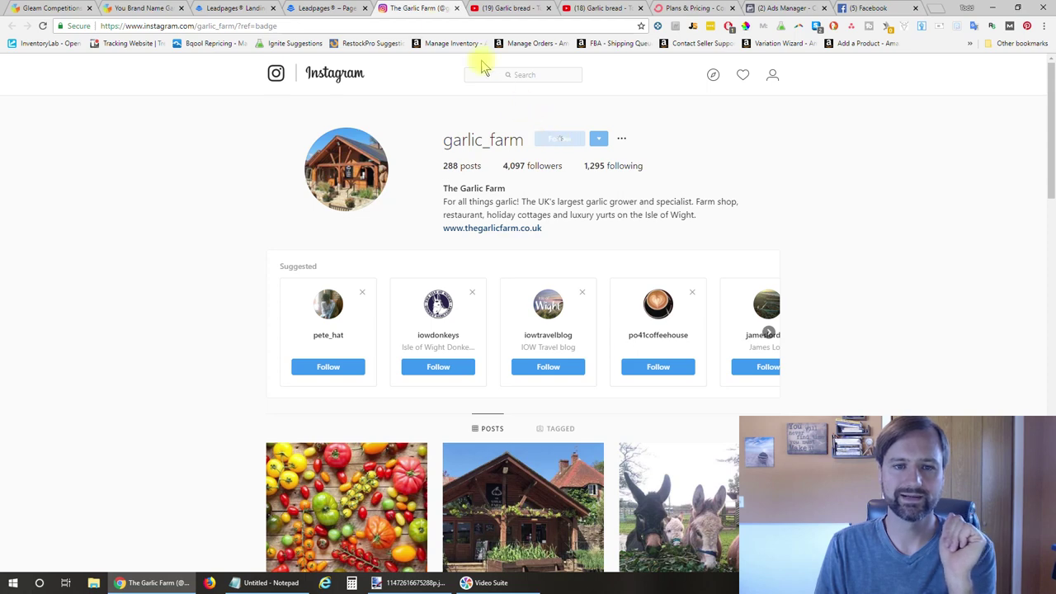
click(328, 9)
click(655, 413)
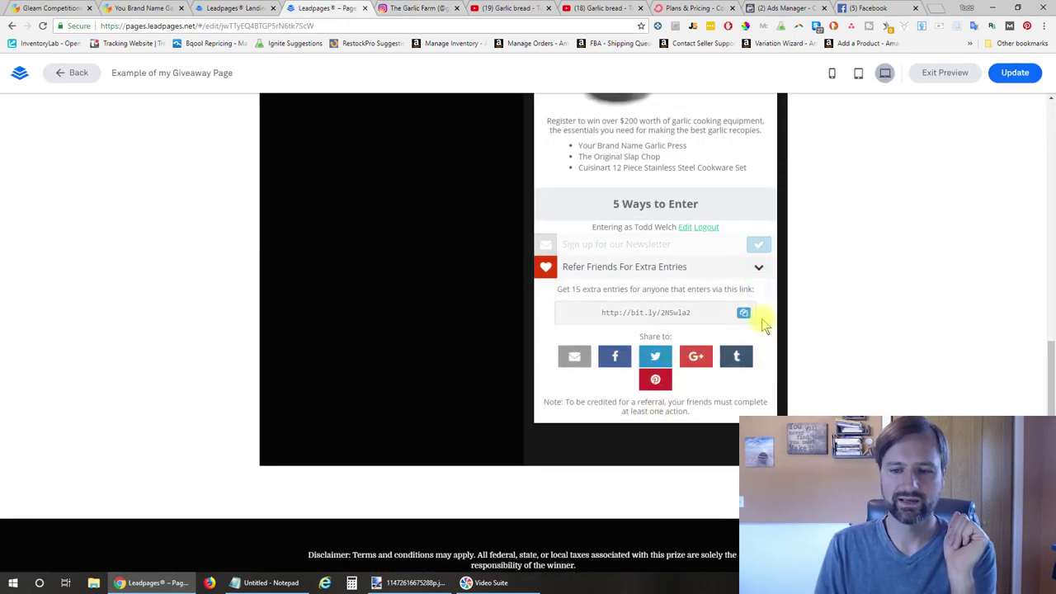
Collapse Refer Friends and highlight the 19 Your Entries and 29 Days Left counts
click(759, 268)
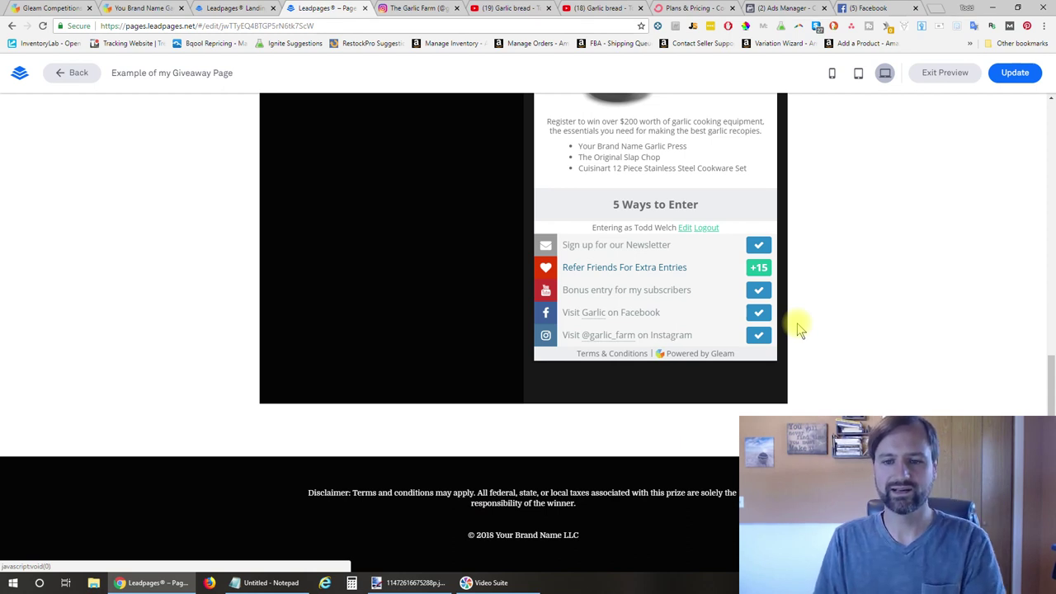
scroll(798, 328, up, 5)
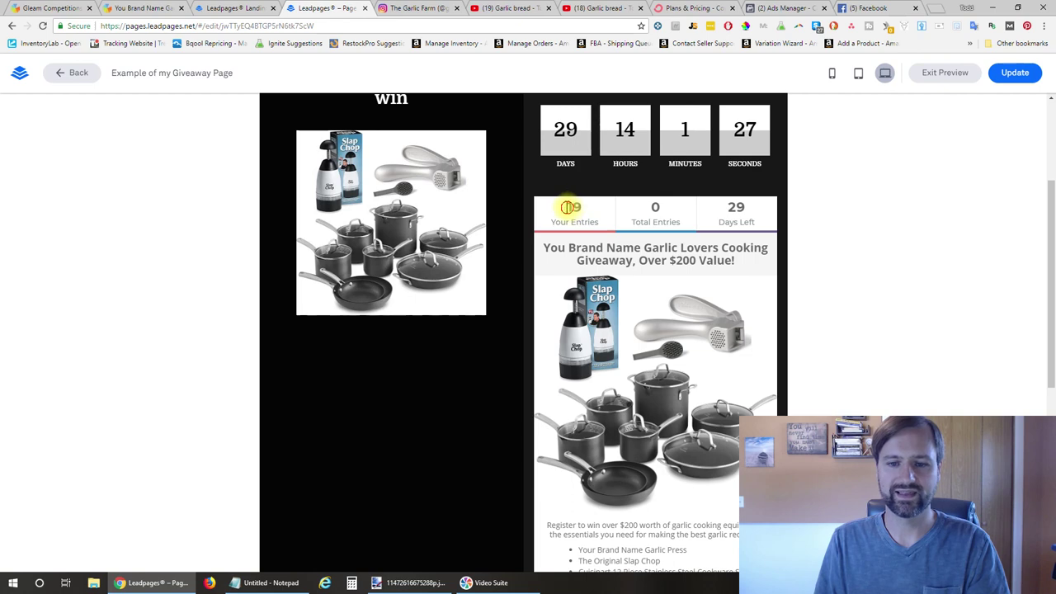
drag(567, 207, 589, 211)
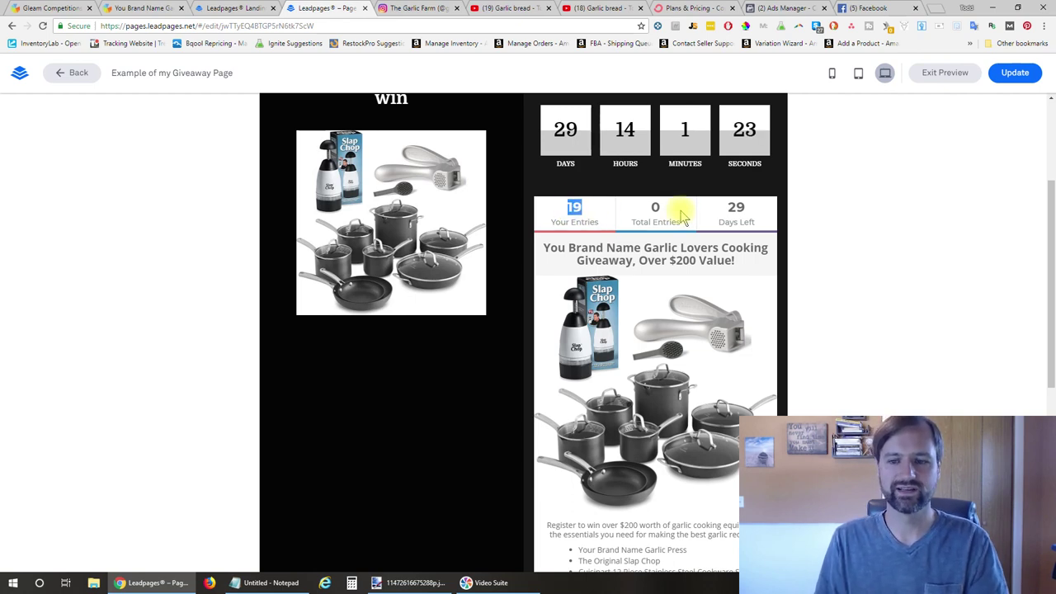
drag(727, 207, 788, 214)
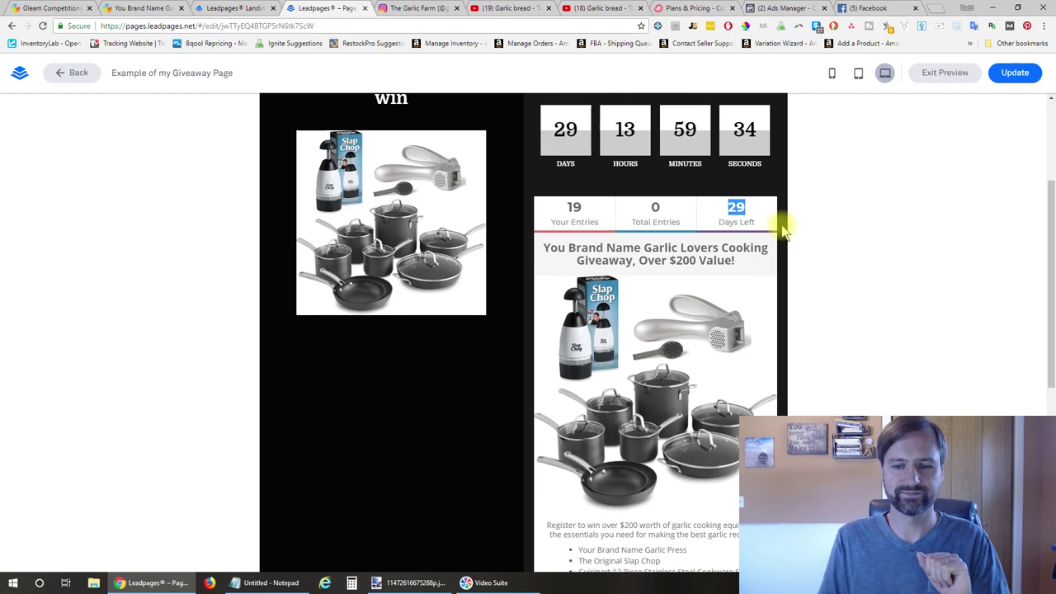
scroll(783, 231, down, 3)
scroll(783, 230, up, 5)
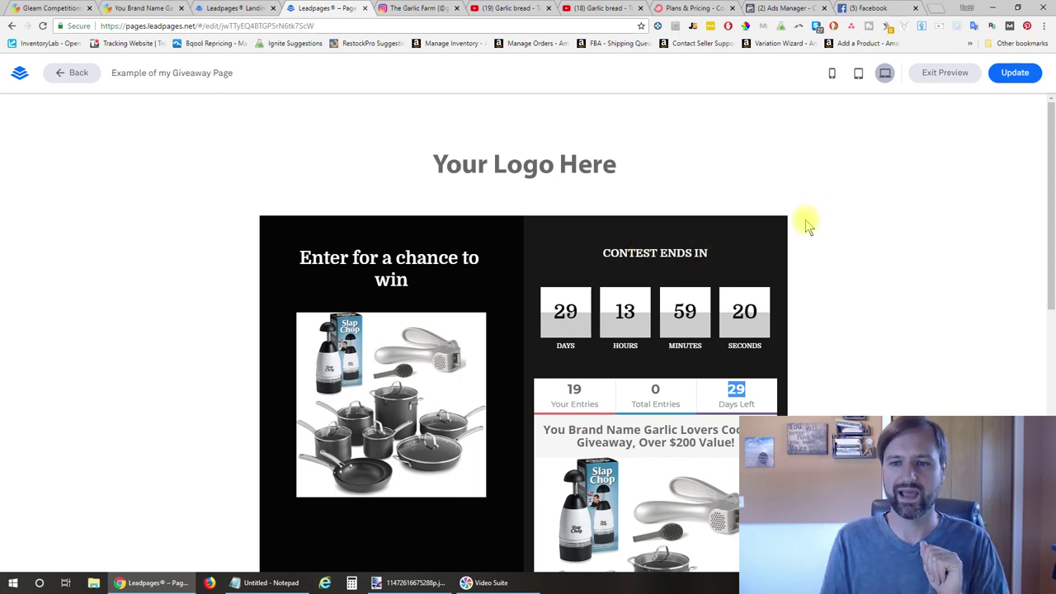
Pick Conversions as the campaign objective, then return to Gleam's competitions pricing page
click(804, 9)
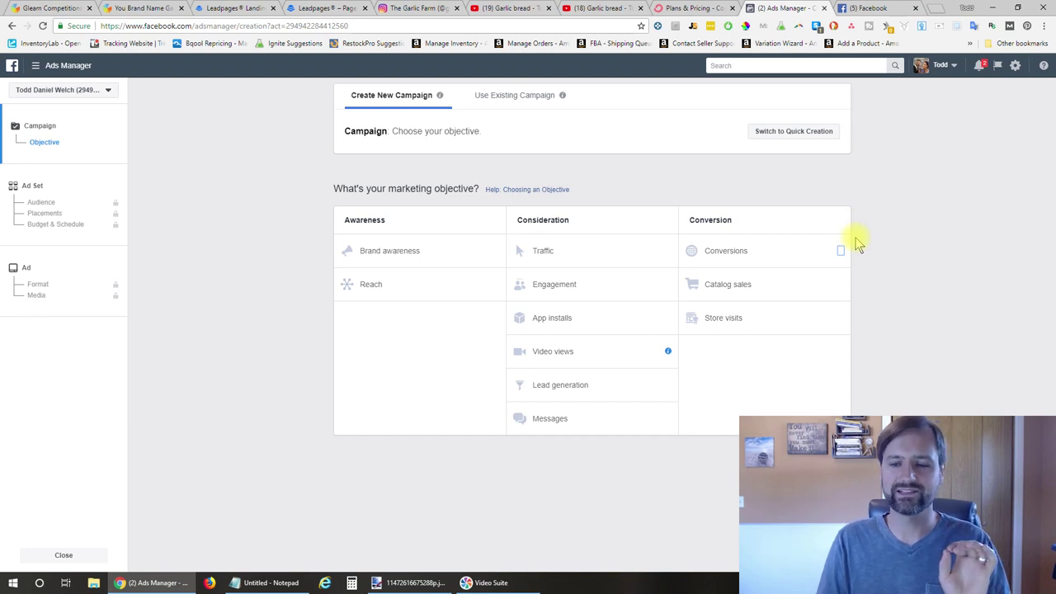
click(726, 253)
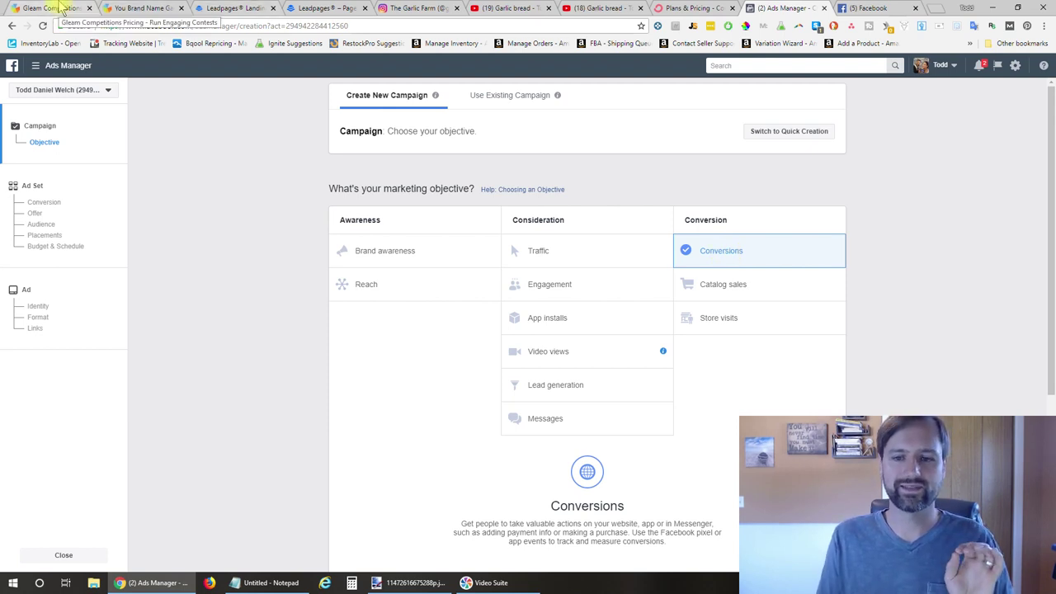
click(66, 66)
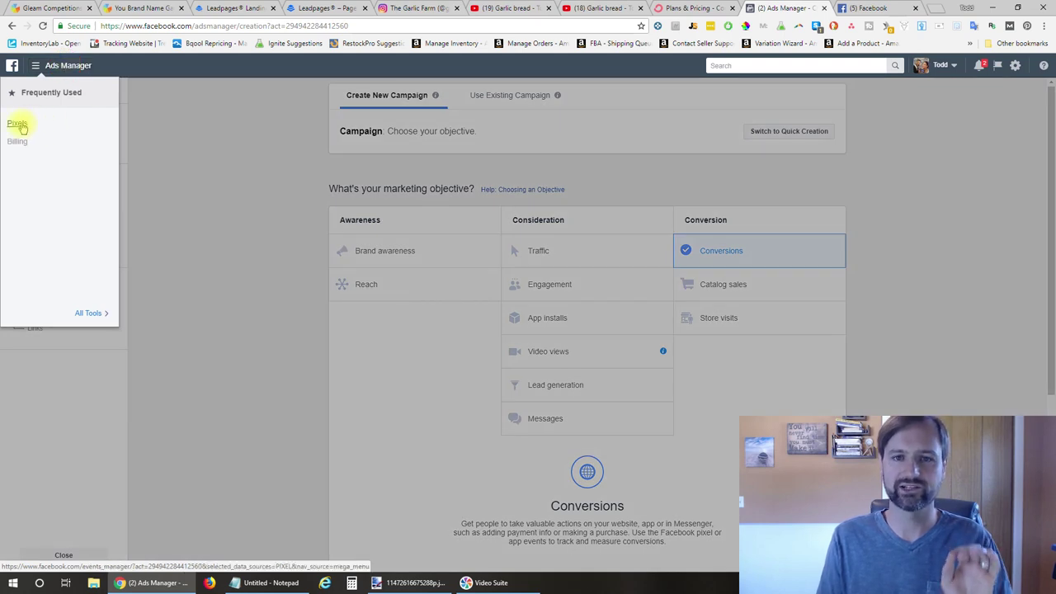
click(72, 7)
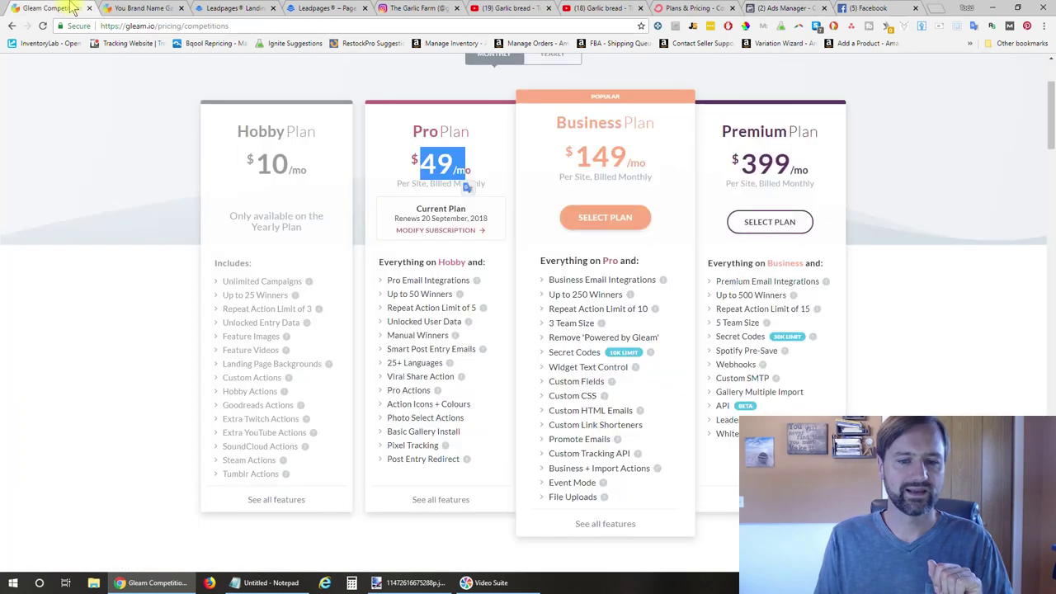
Open the Garlic Lovers giveaway for editing and expand its Pixel Tracking settings
click(142, 7)
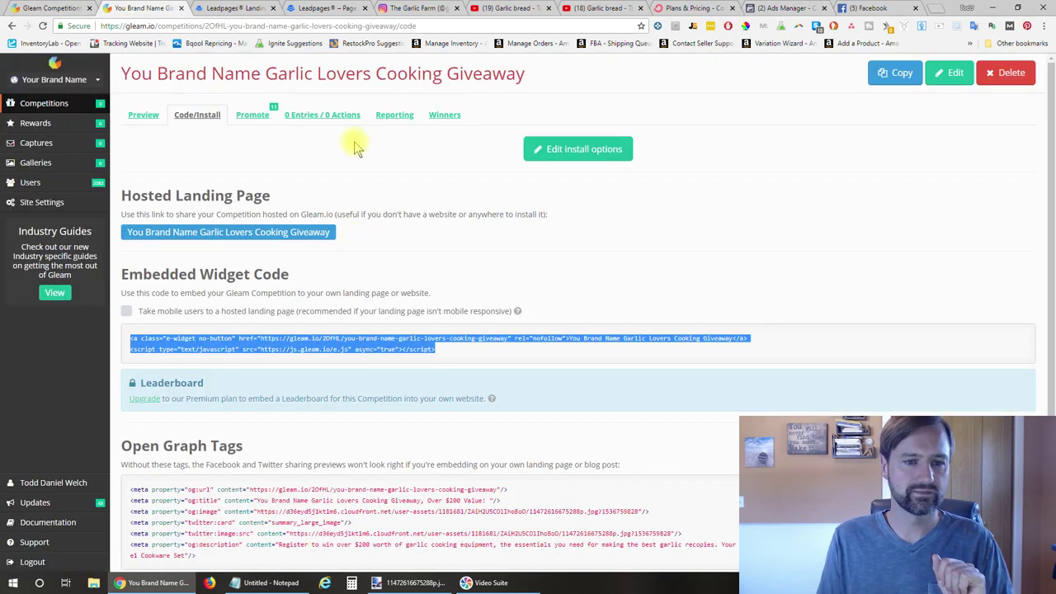
click(954, 75)
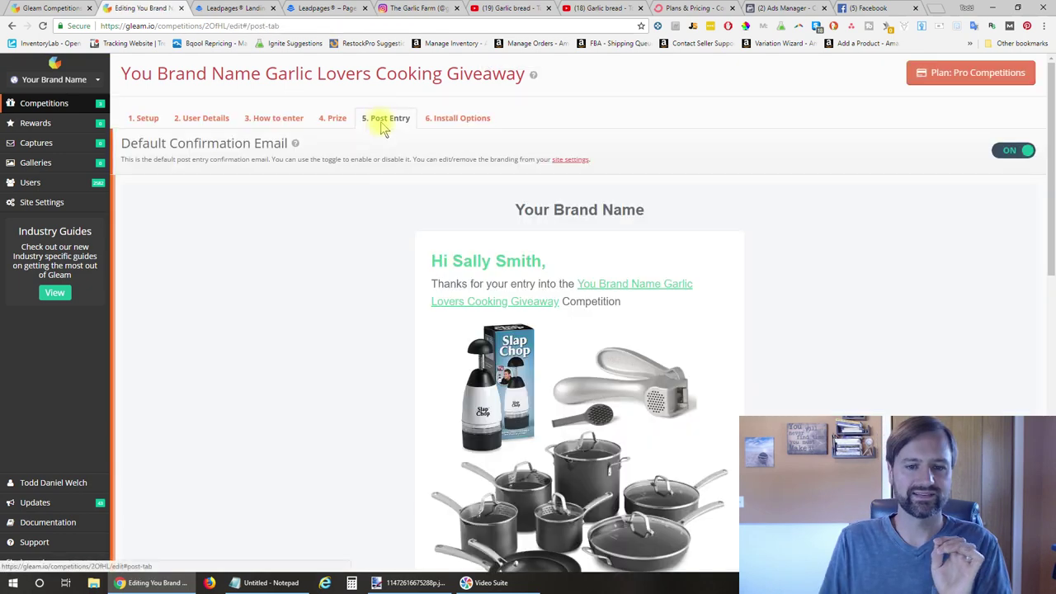
scroll(389, 247, down, 10)
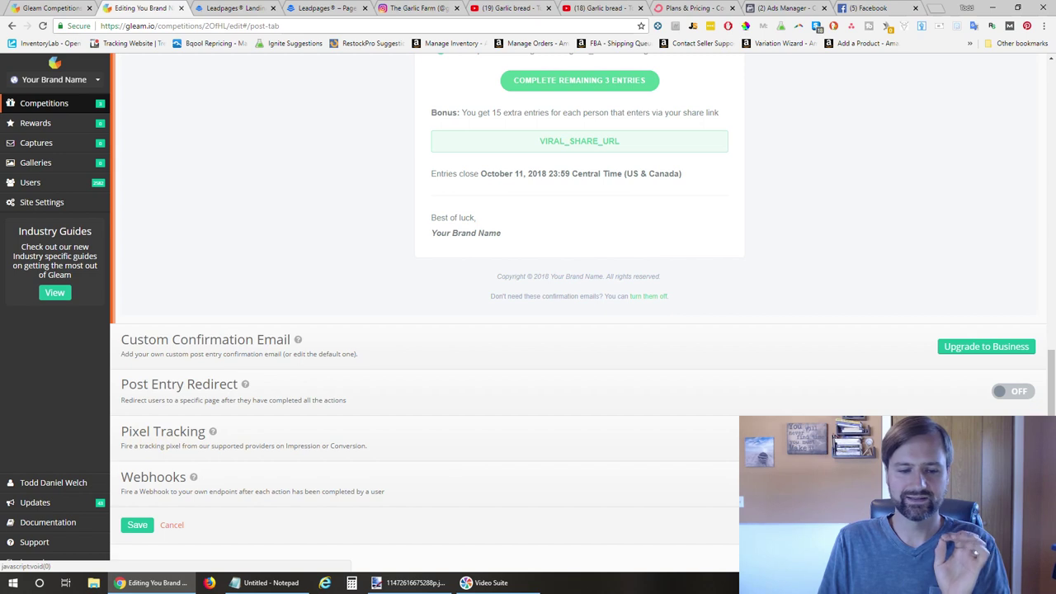
click(163, 432)
scroll(652, 415, down, 1)
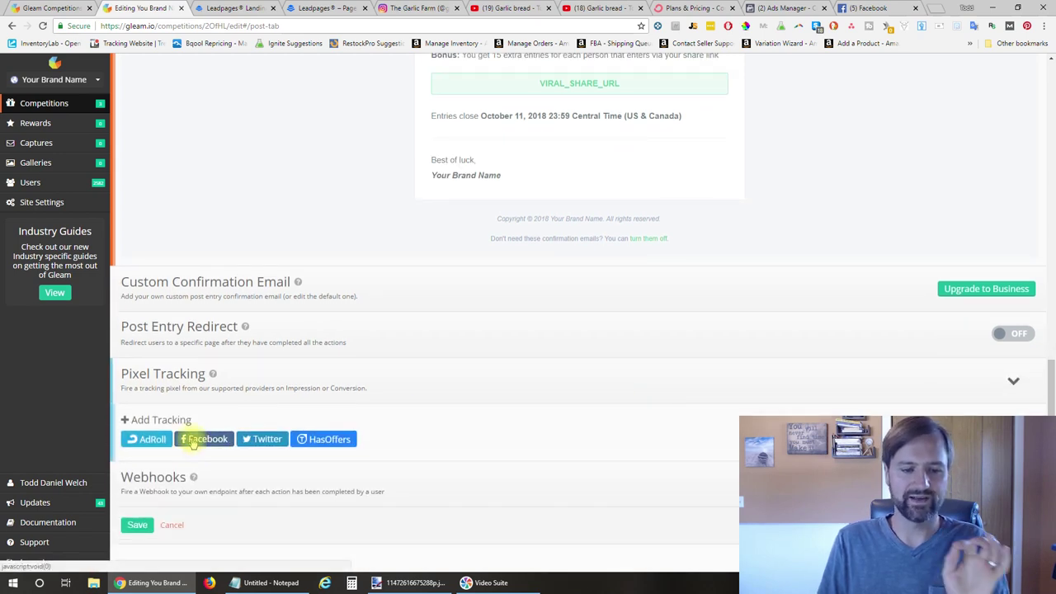
Add Facebook pixel tracking firing on load and conversion, and enable Post Entry Redirect
click(198, 439)
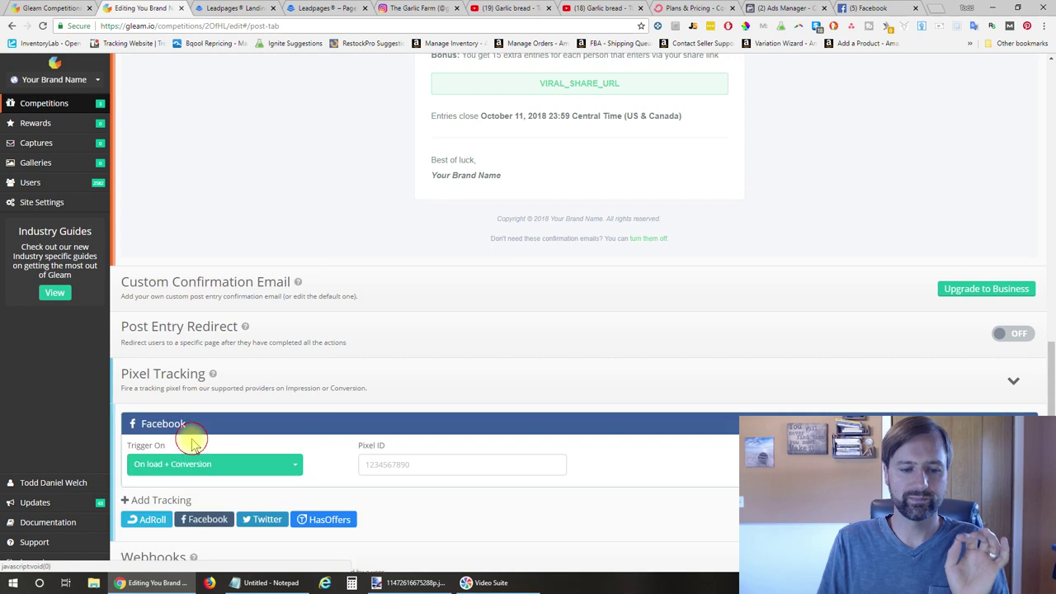
click(387, 460)
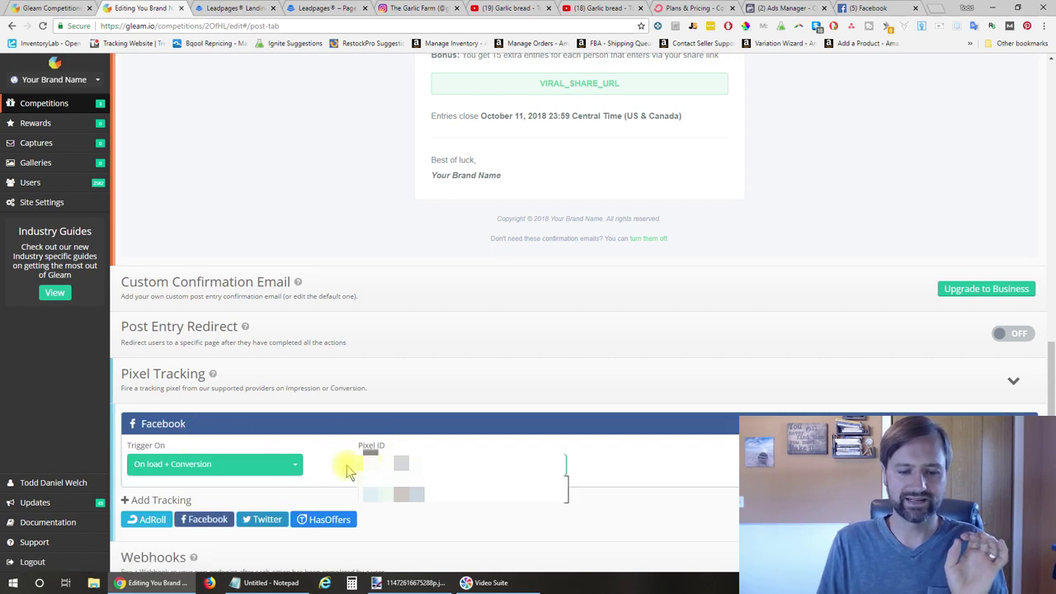
click(280, 464)
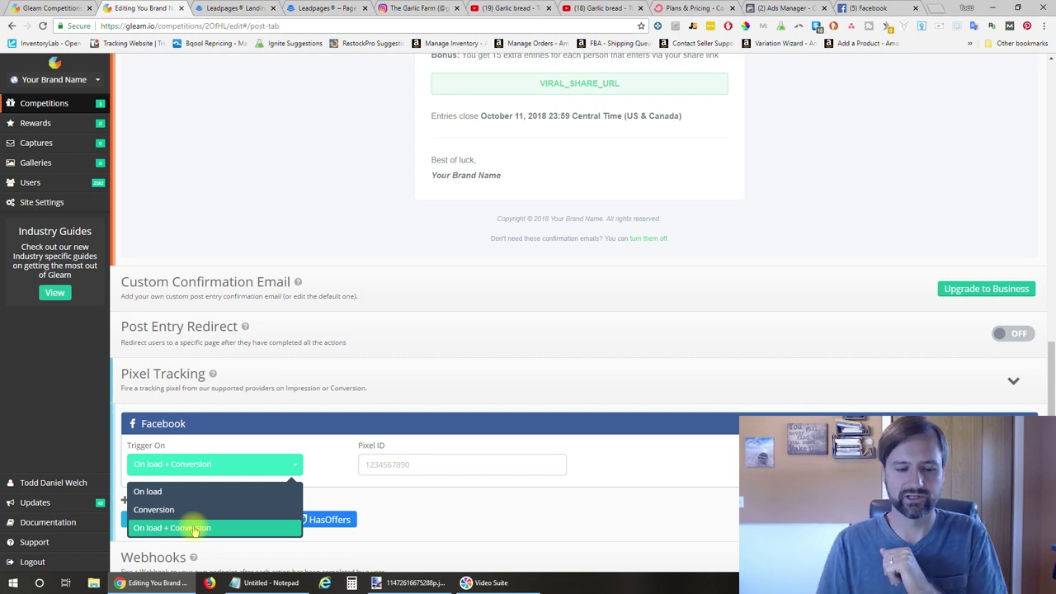
click(688, 334)
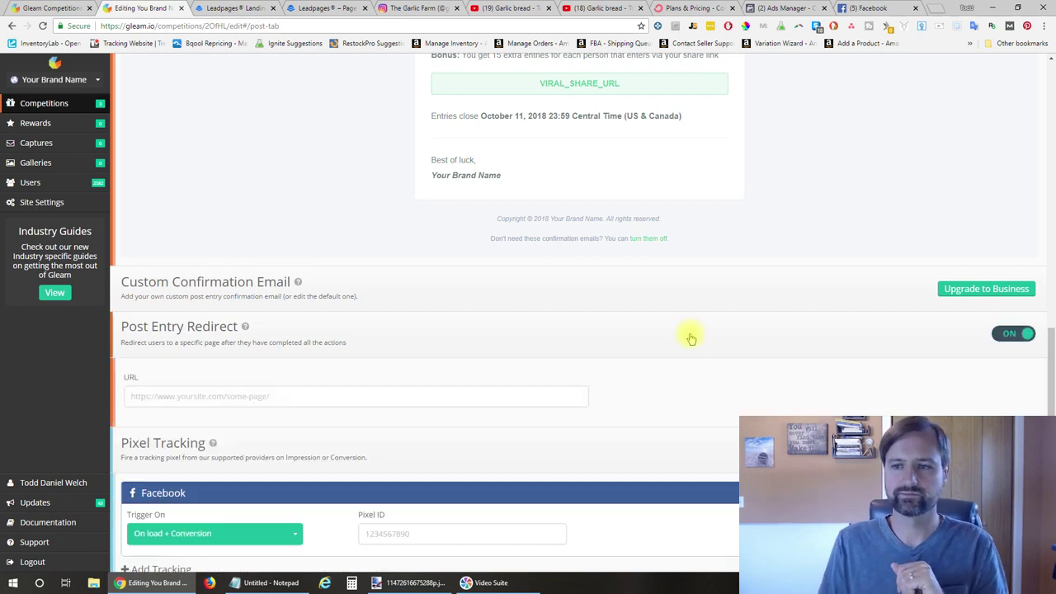
click(866, 8)
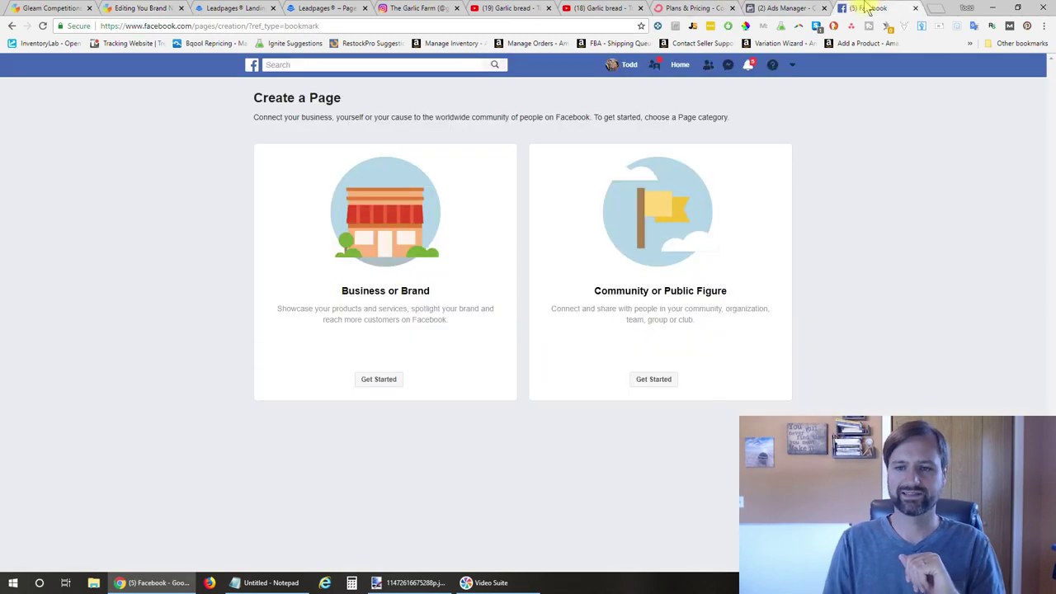
Rename the Conversions campaign to 'Garlic Giveaway Conversions' and continue to its ad set
click(779, 8)
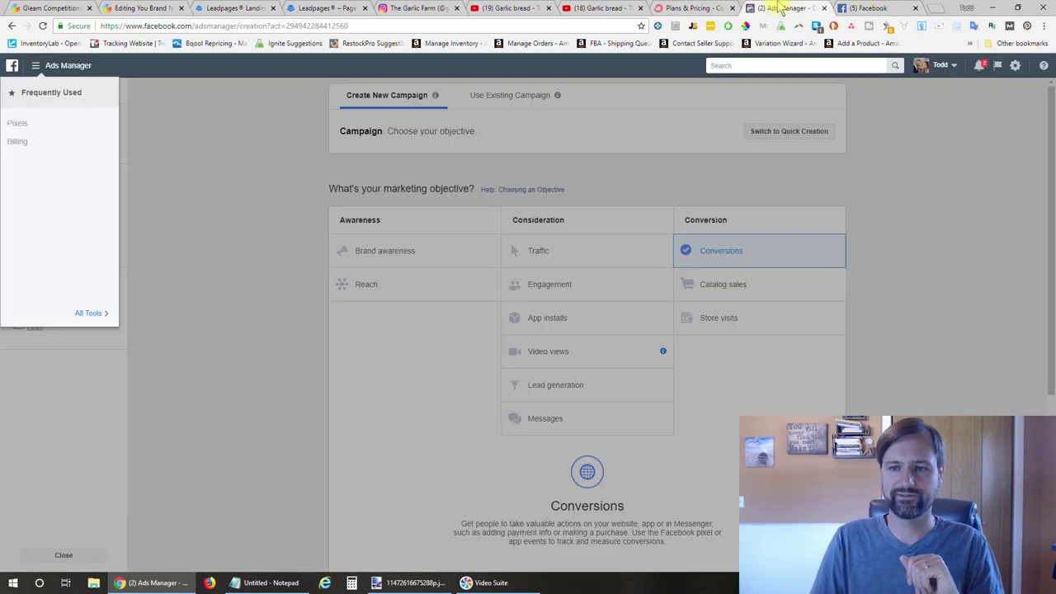
click(761, 247)
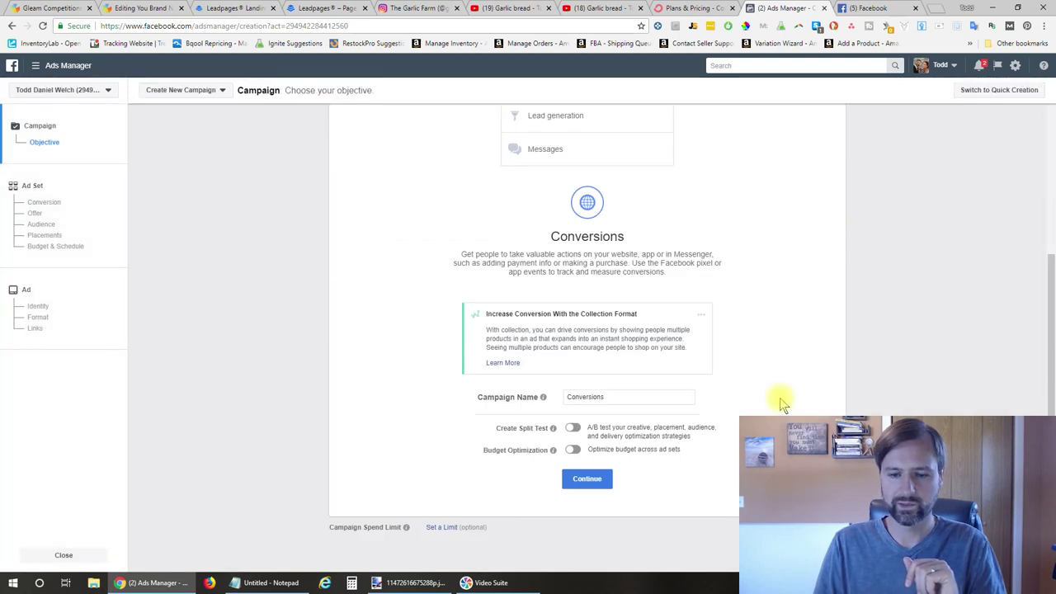
click(630, 393)
drag(630, 394, 558, 401)
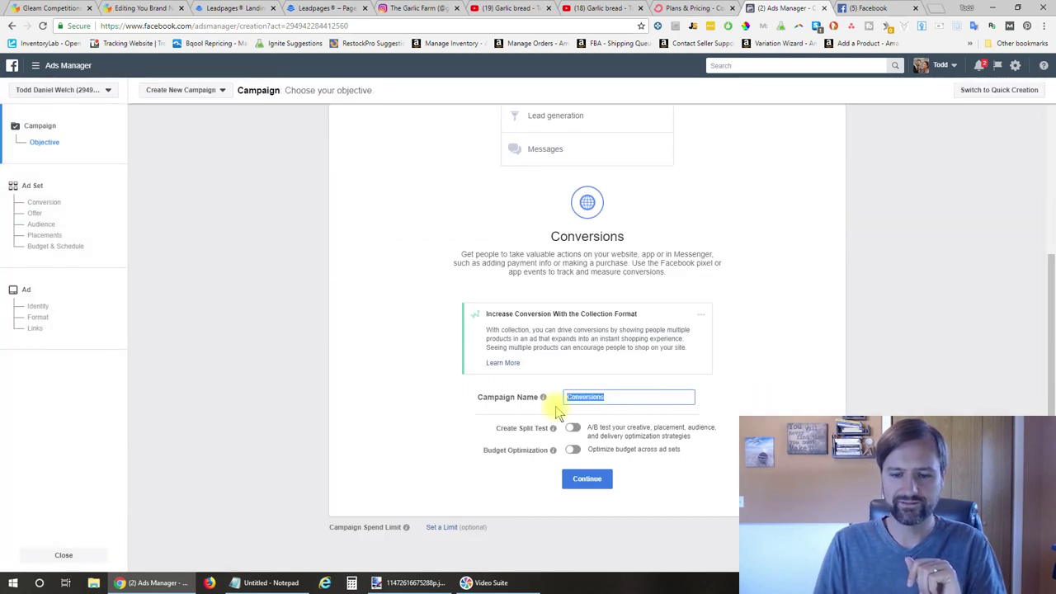
key(BackSpace)
click(567, 396)
text(Garlic Giveaway)
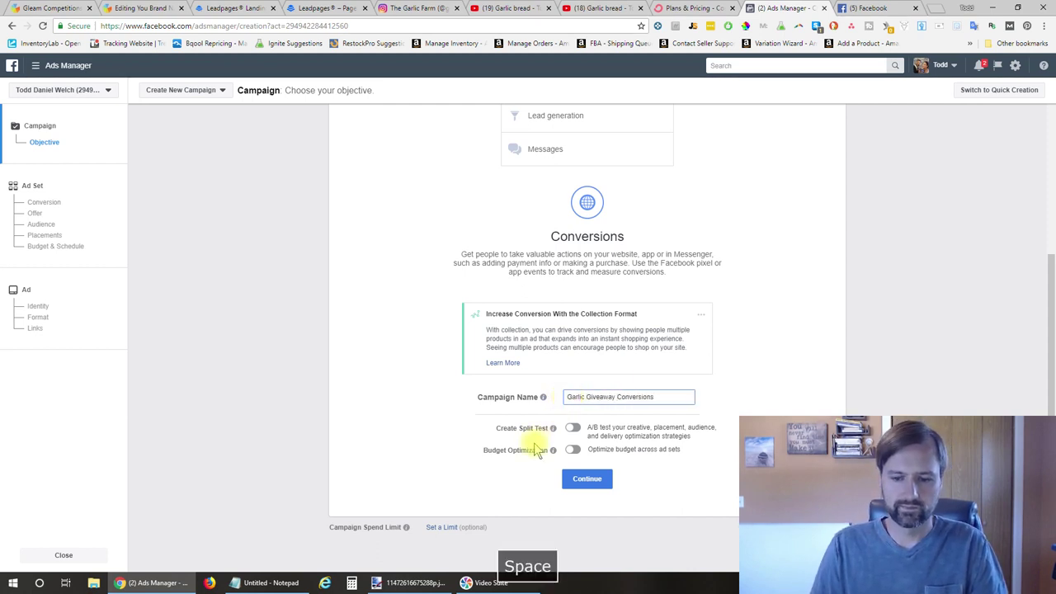
click(587, 480)
click(588, 481)
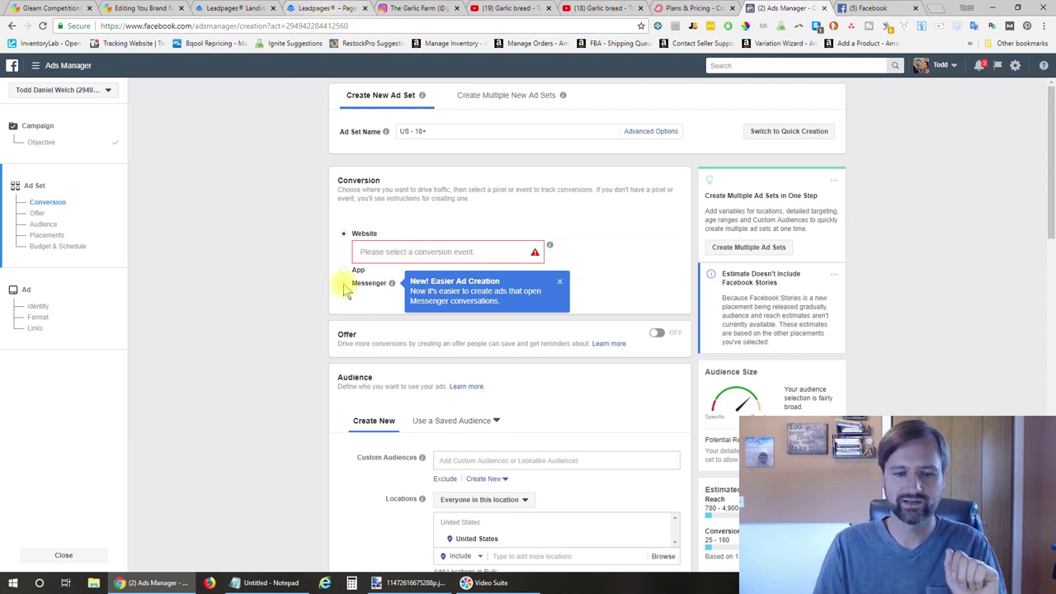
Add the Garlic interest under Detailed Targeting, giving a 230,000,000 potential reach
scroll(330, 338, down, 3)
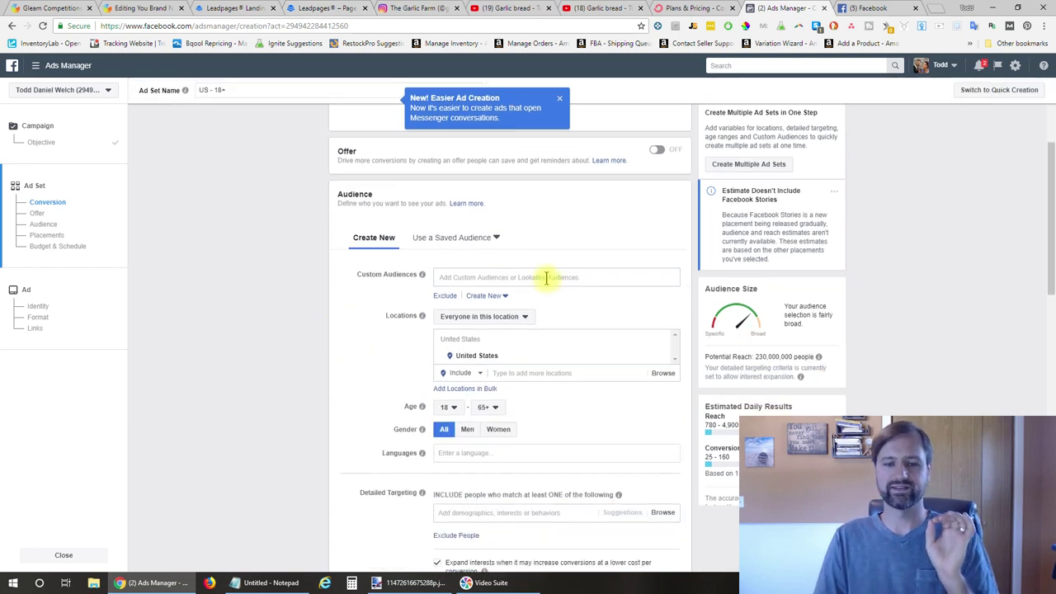
scroll(547, 280, down, 1)
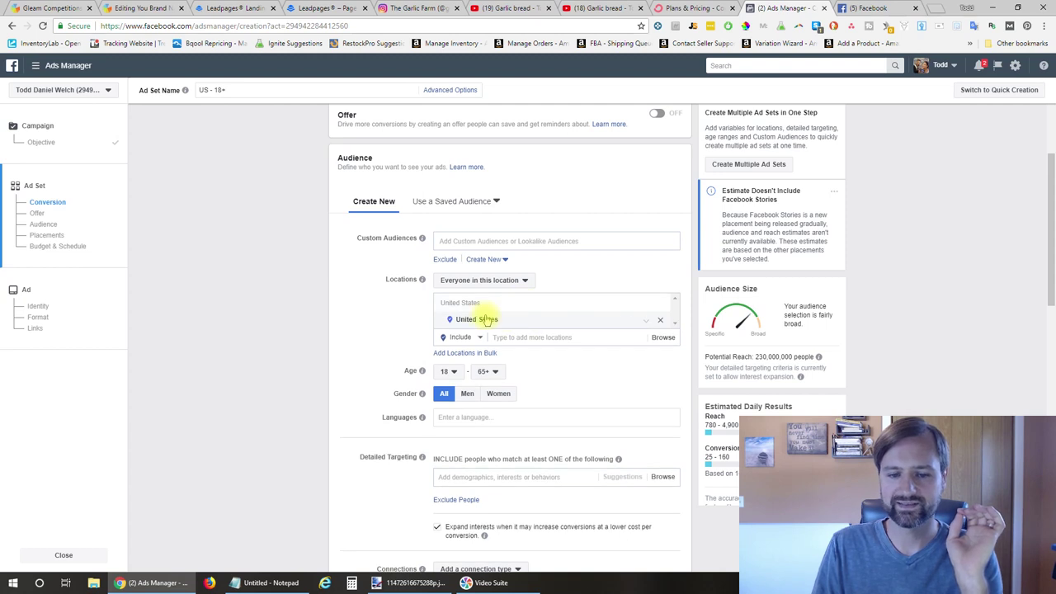
scroll(486, 320, down, 1)
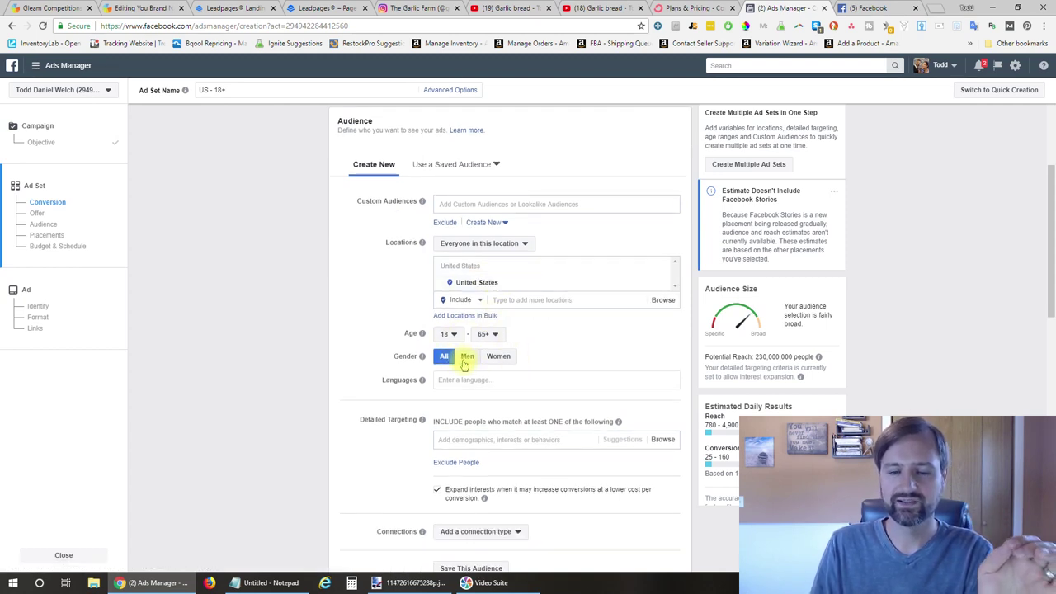
scroll(401, 412, down, 3)
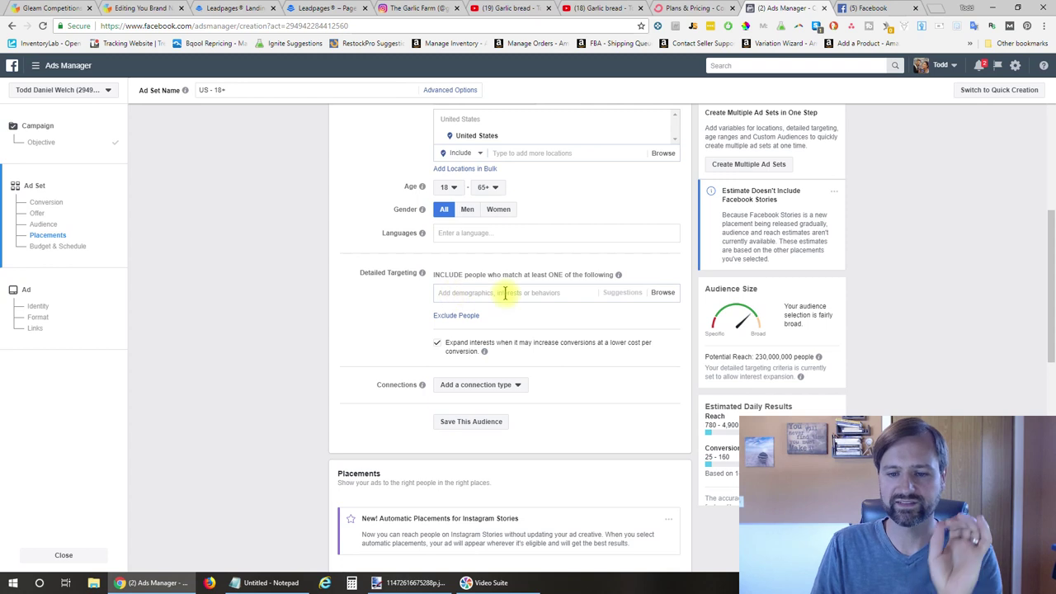
click(505, 293)
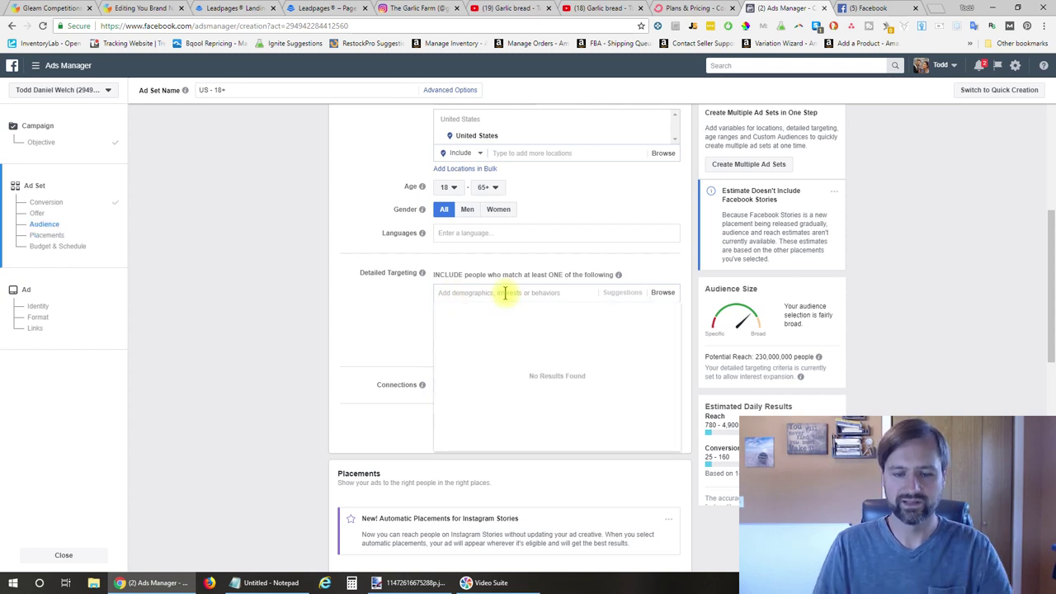
text(garlic)
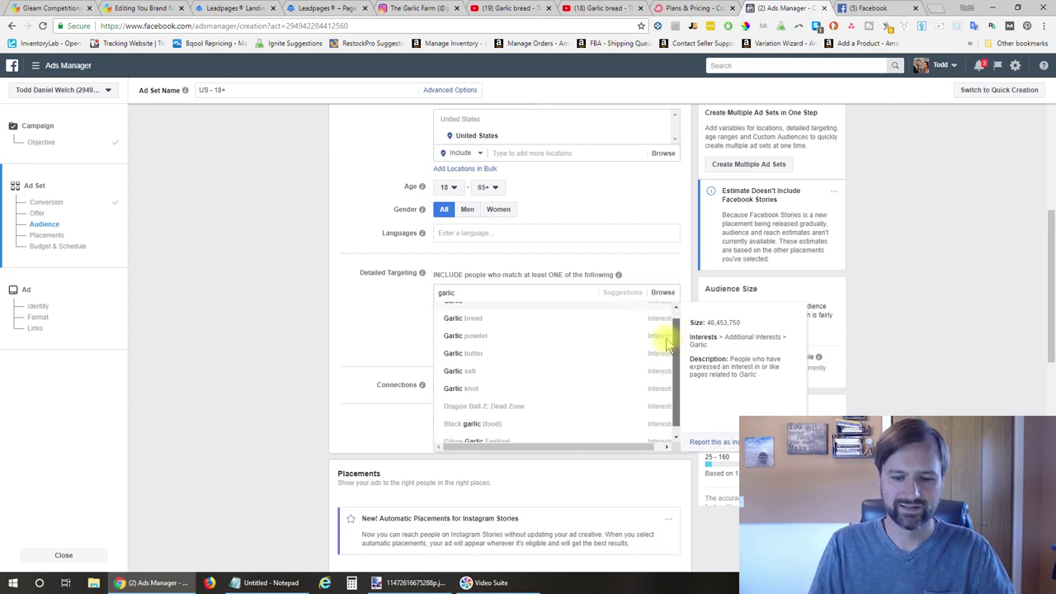
click(601, 313)
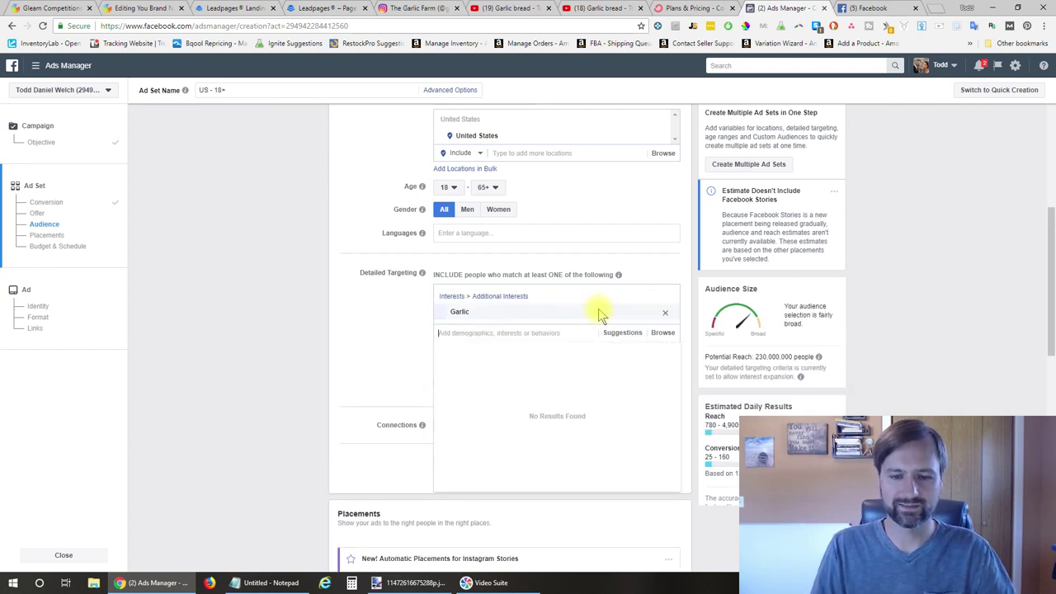
click(406, 376)
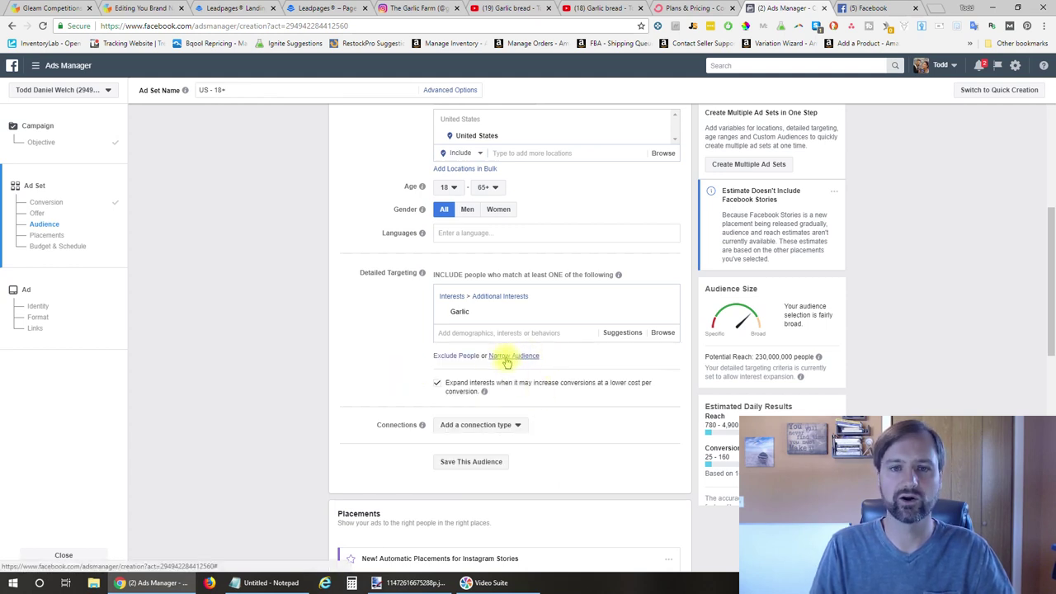
Add a narrowing condition so people must also match the Cooking interest
click(511, 356)
click(499, 375)
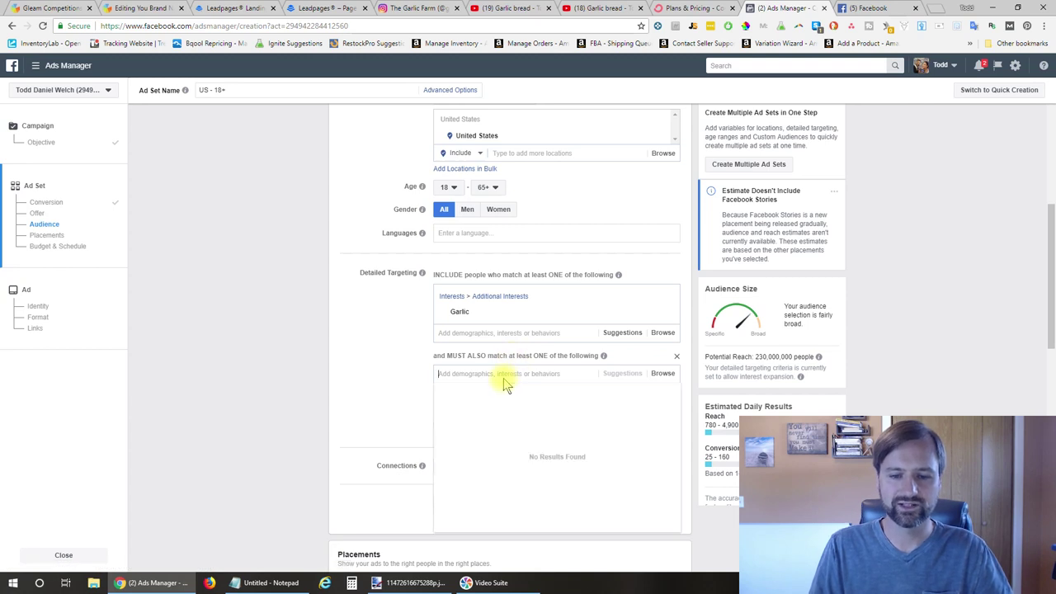
text(garlic)
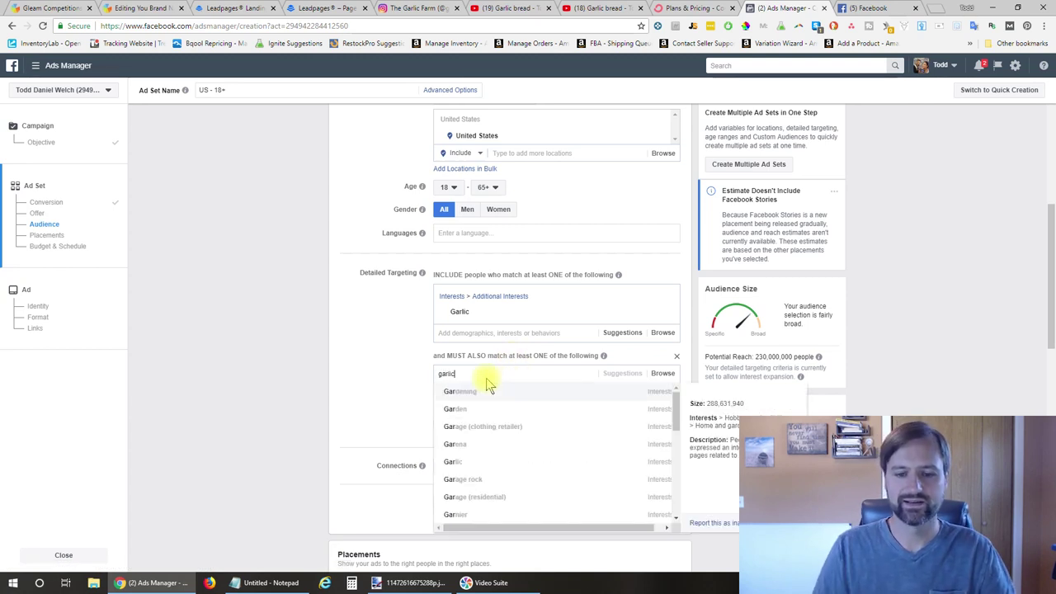
scroll(676, 420, down, 1)
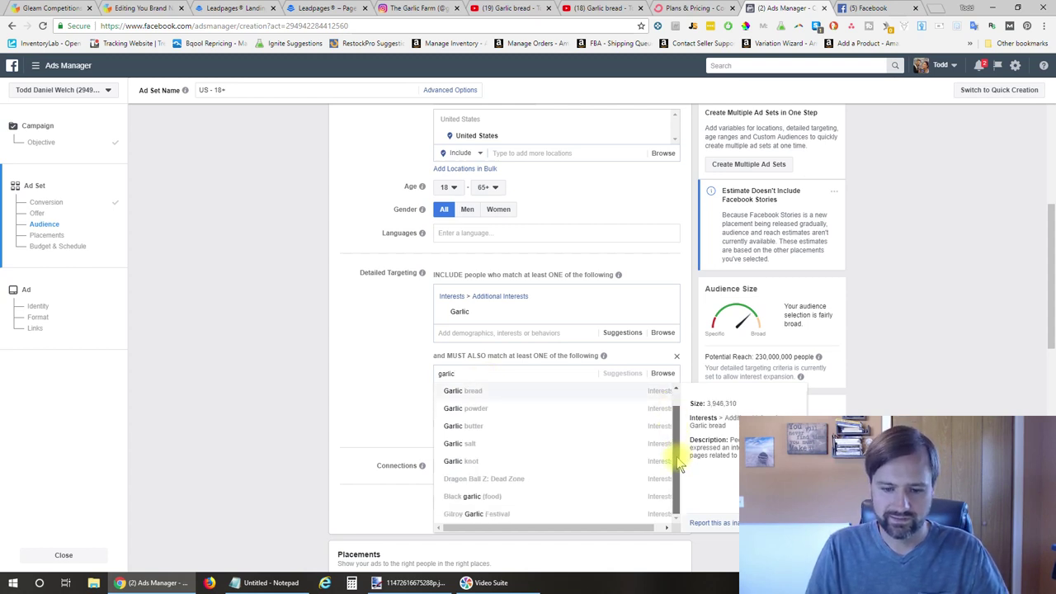
scroll(676, 452, up, 1)
double_click(507, 372)
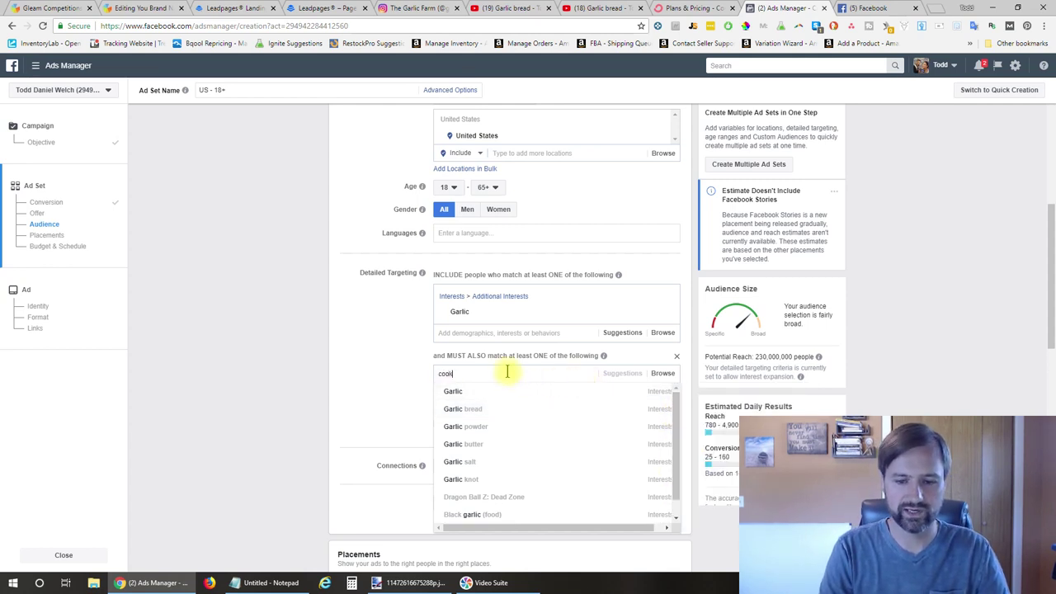
text(cooking)
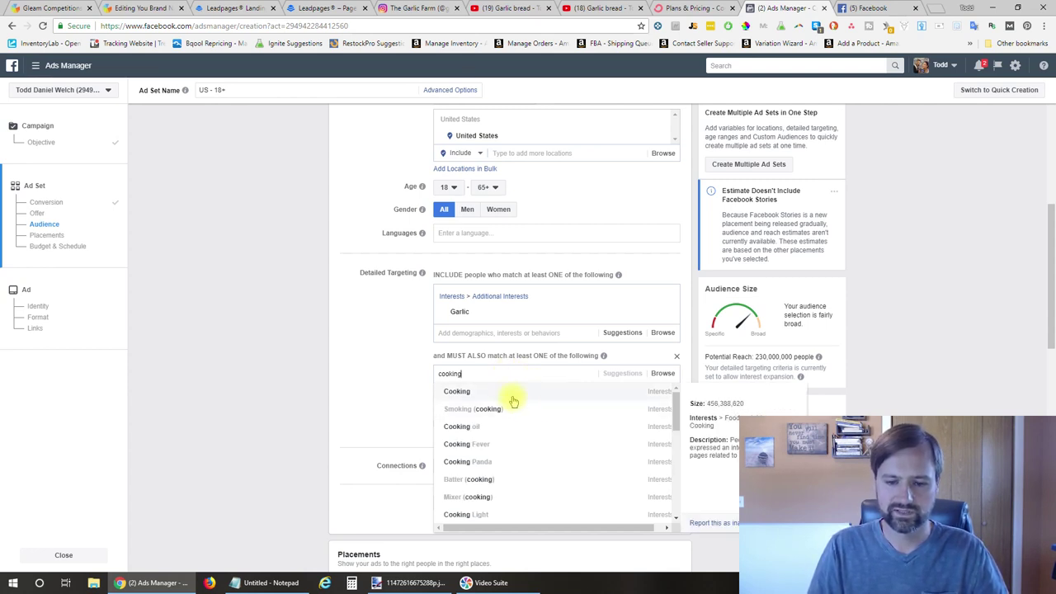
click(507, 395)
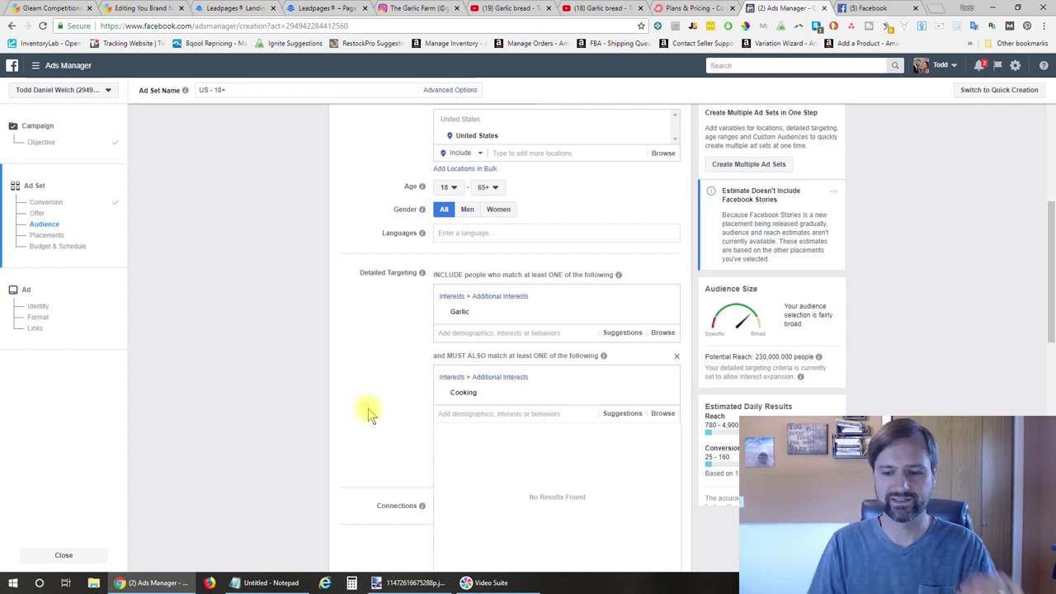
click(379, 410)
scroll(379, 410, down, 1)
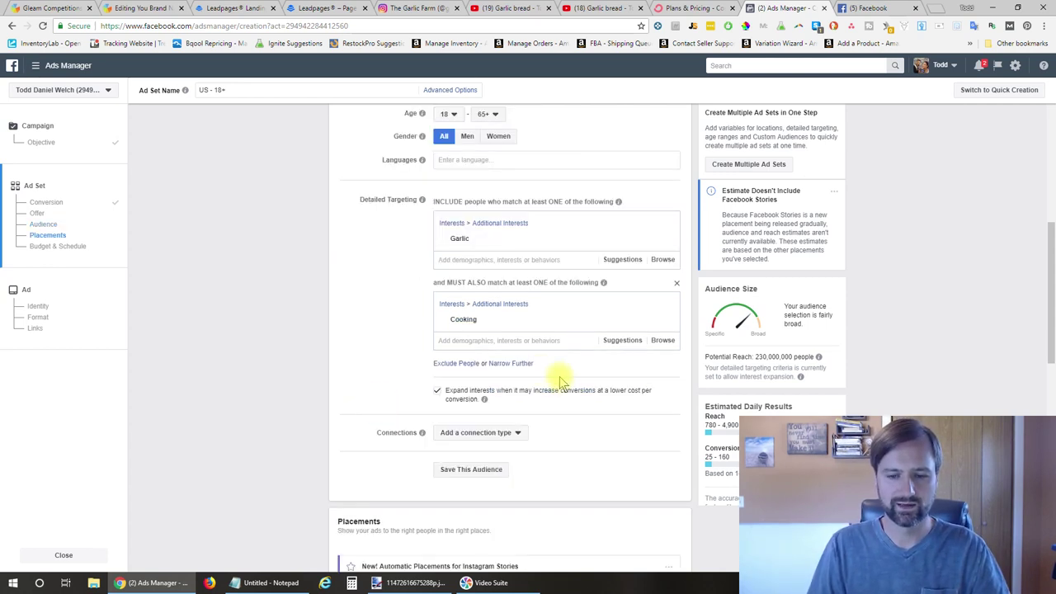
Narrow further with Behaviors > Purchase behavior > Engaged Shoppers, cutting reach to 74,000,000
click(521, 365)
click(512, 381)
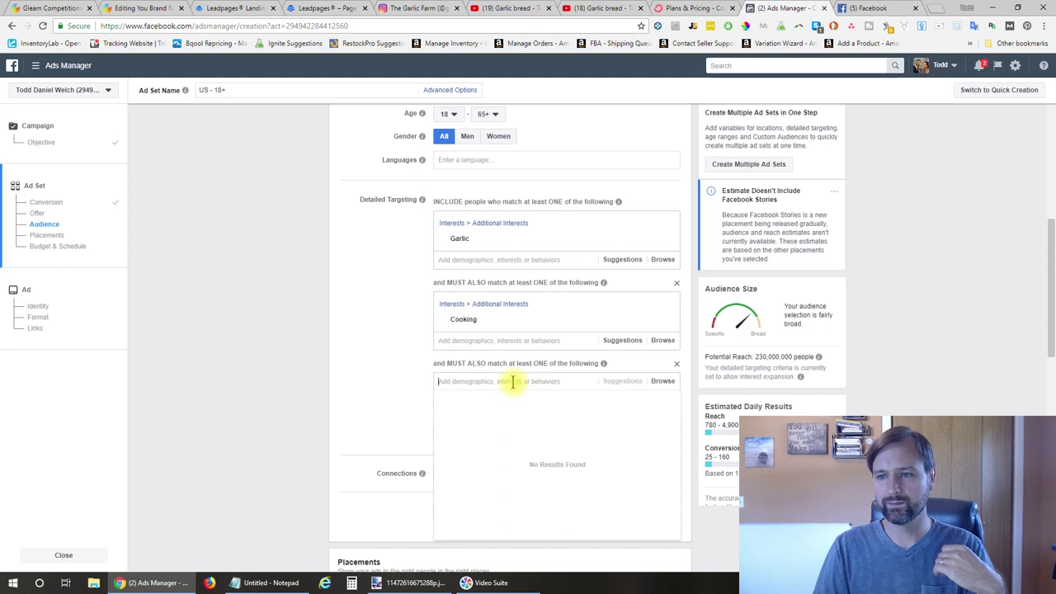
click(371, 386)
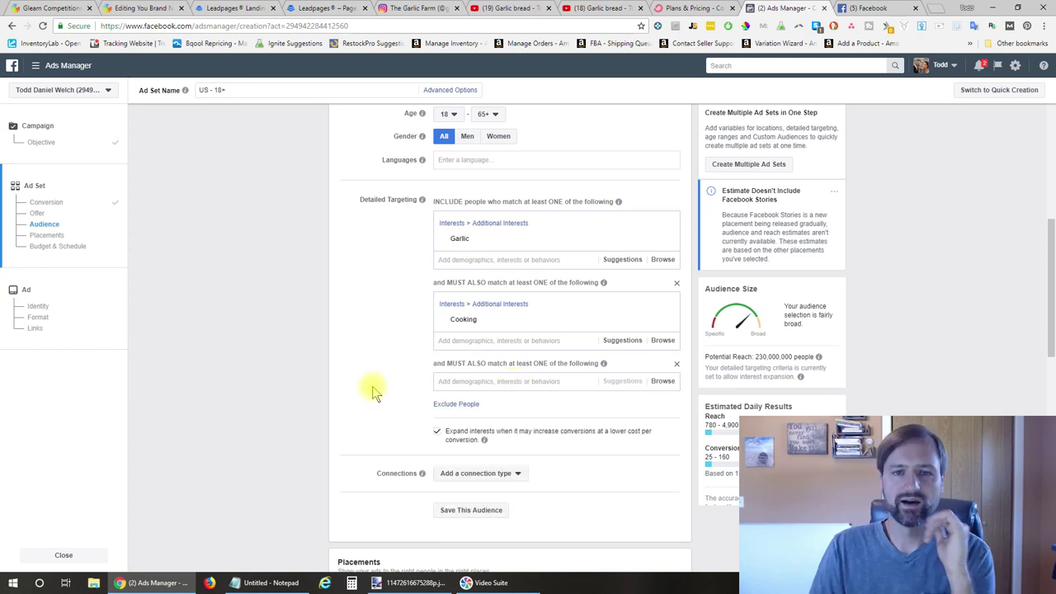
click(666, 381)
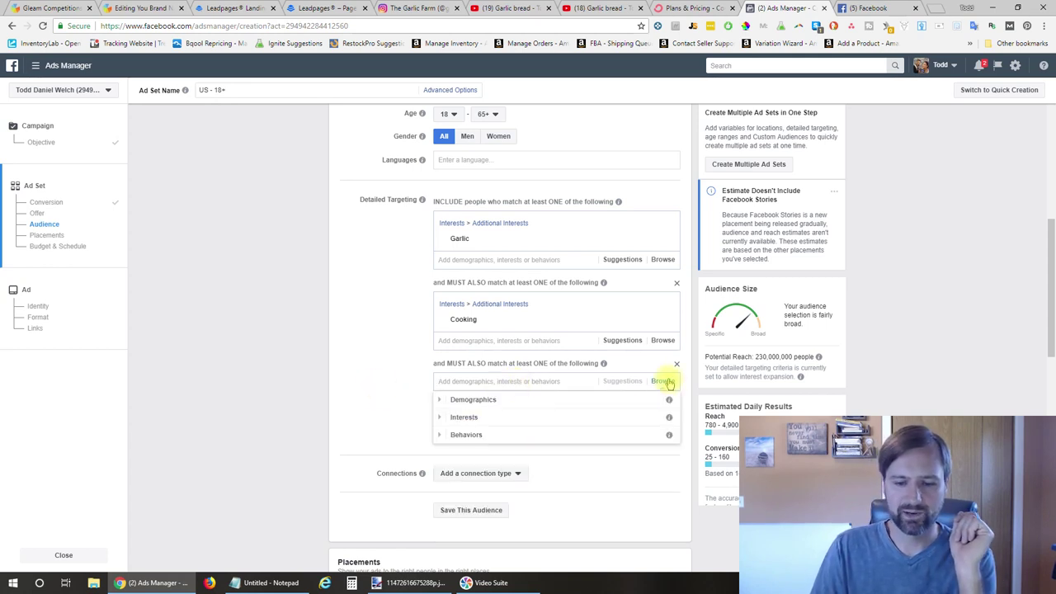
click(464, 434)
scroll(464, 432, down, 1)
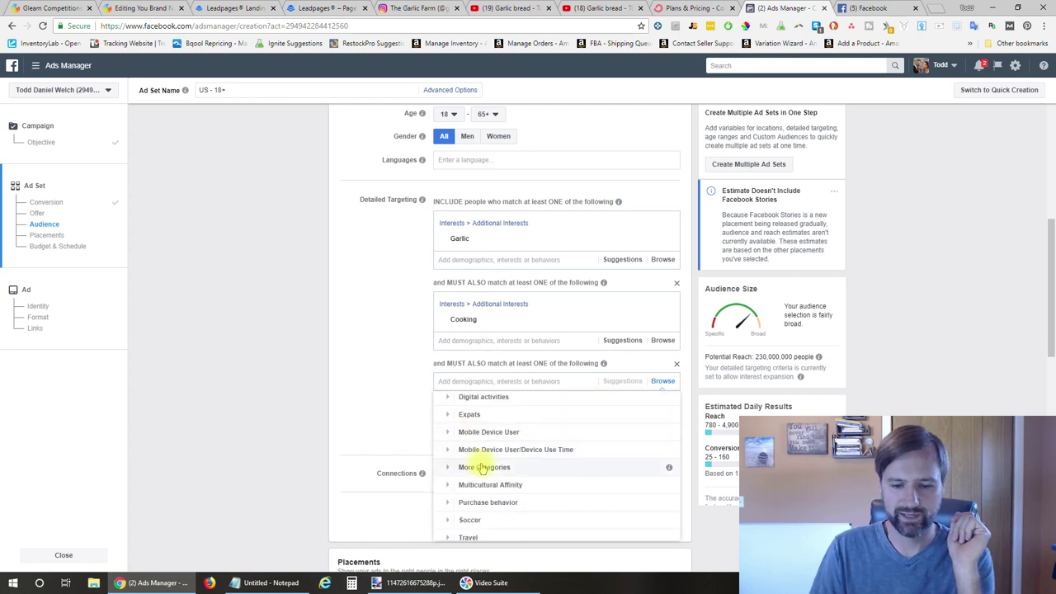
click(497, 501)
scroll(487, 499, down, 1)
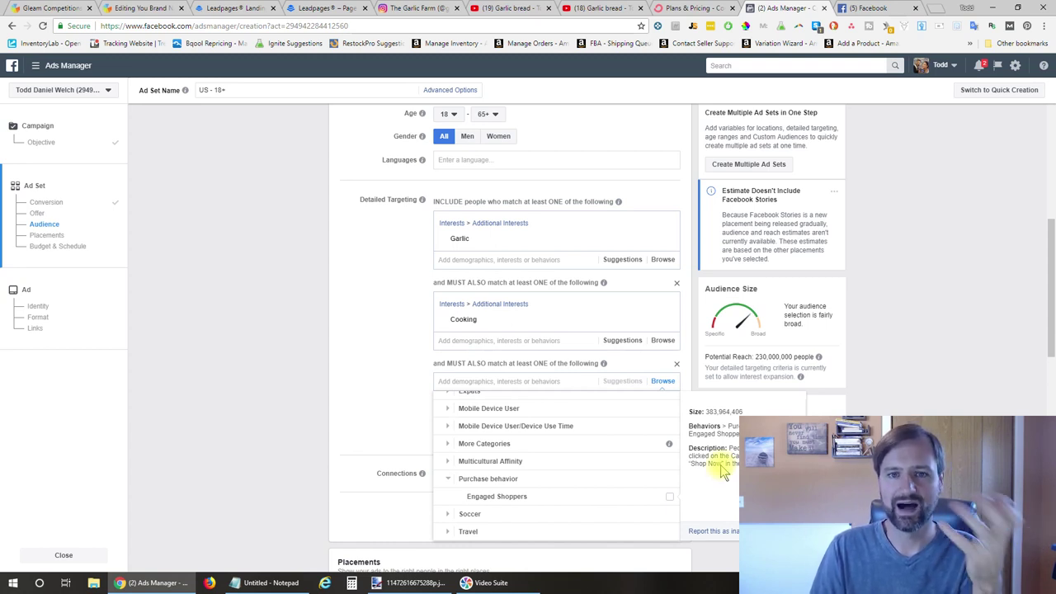
click(672, 497)
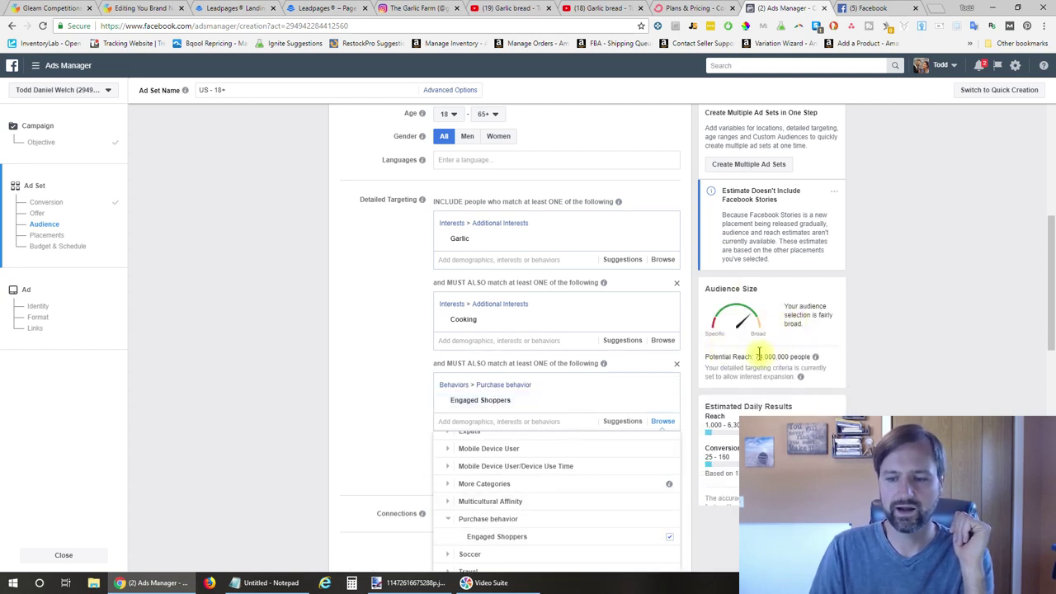
mouse_move(756, 357)
mouse_down()
mouse_move(791, 356)
mouse_move(774, 356)
mouse_up()
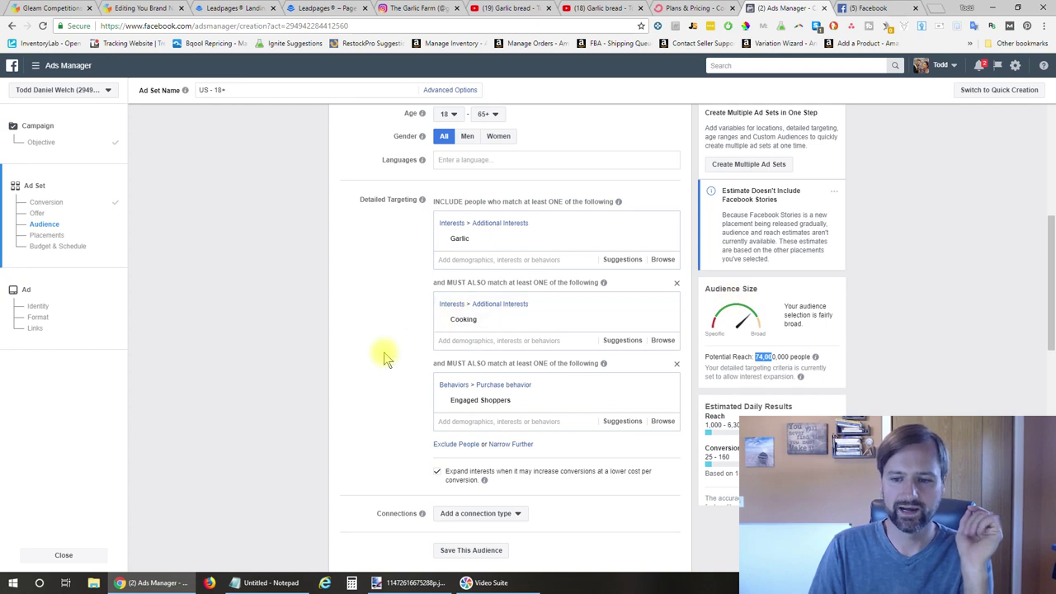
scroll(384, 356, up, 2)
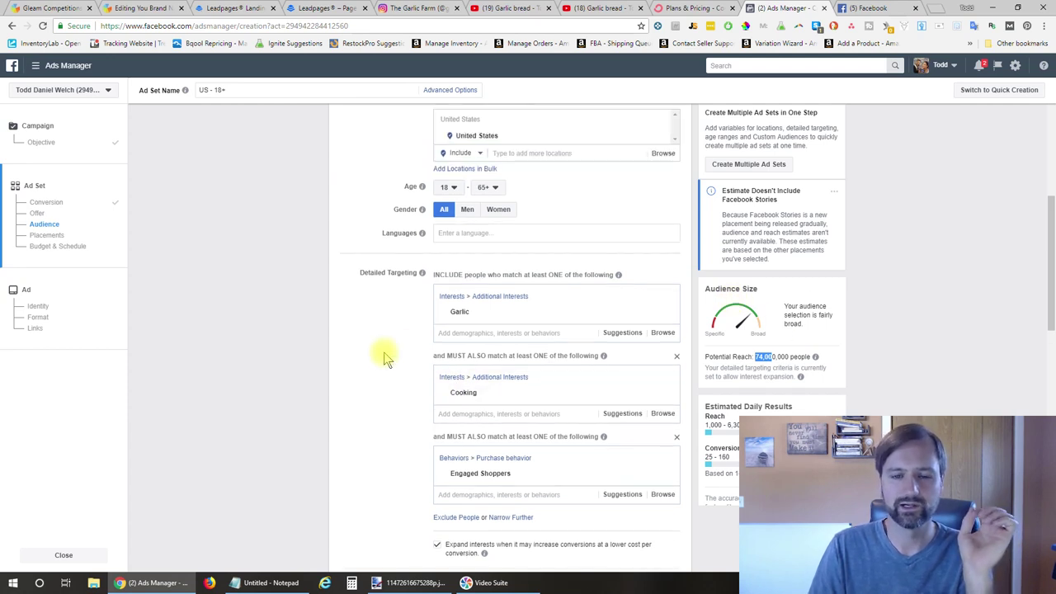
Set the minimum age to 30, so the ad set becomes US - 30+
scroll(383, 356, up, 2)
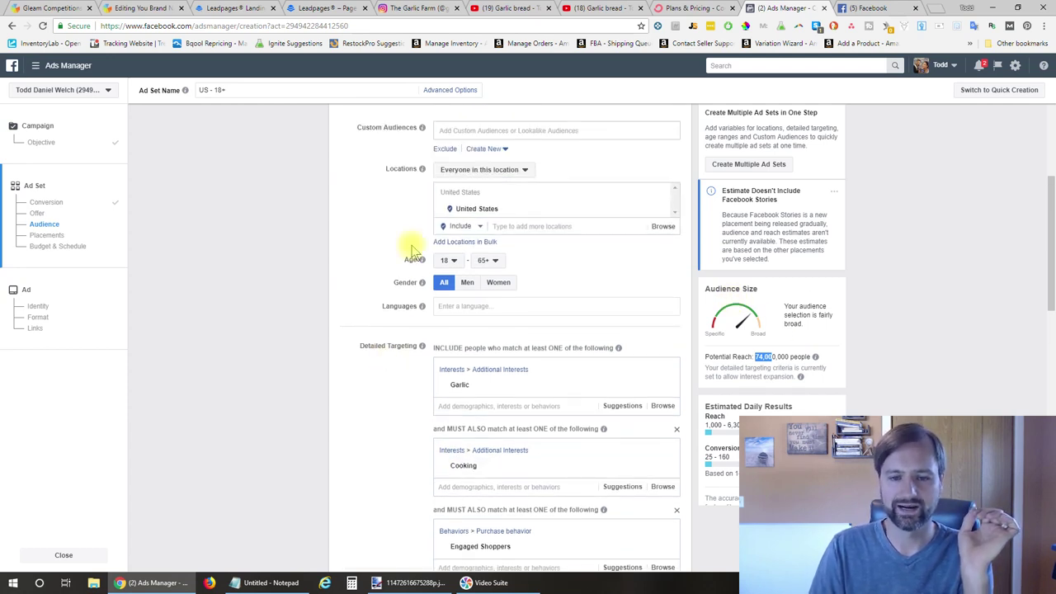
click(457, 261)
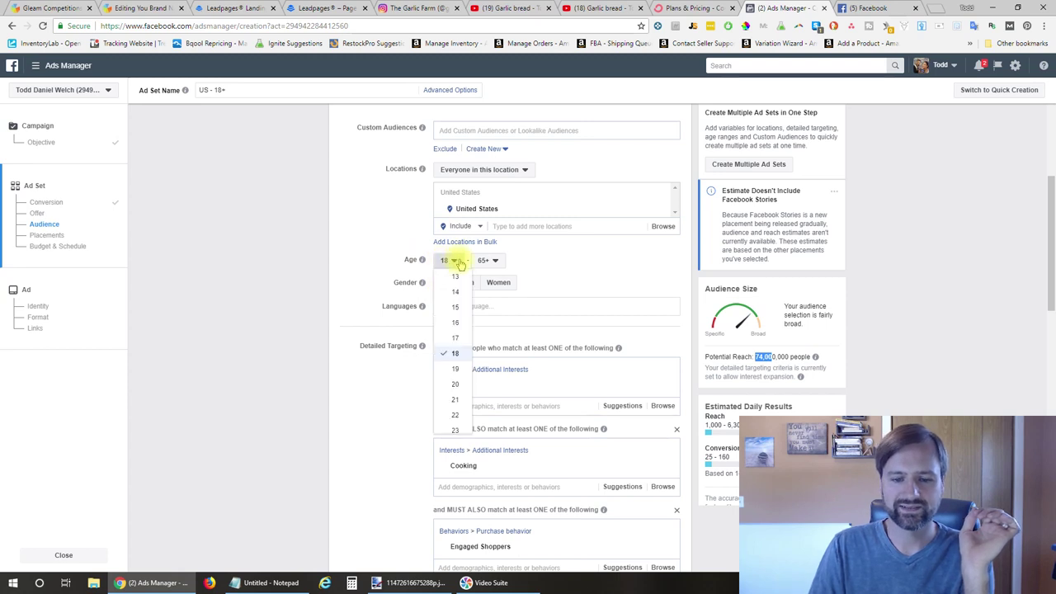
scroll(464, 365, down, 3)
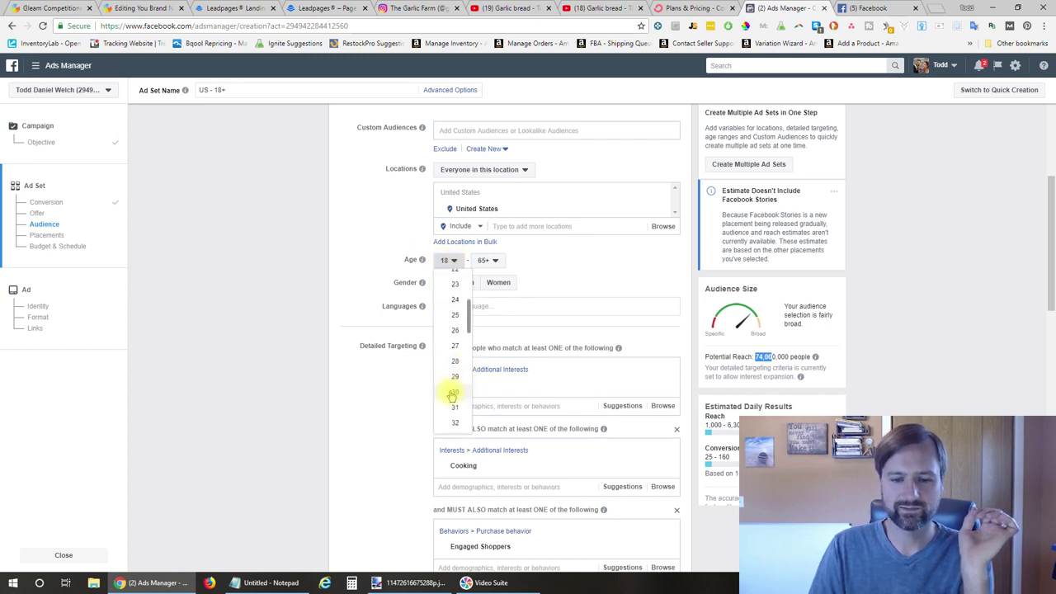
click(453, 393)
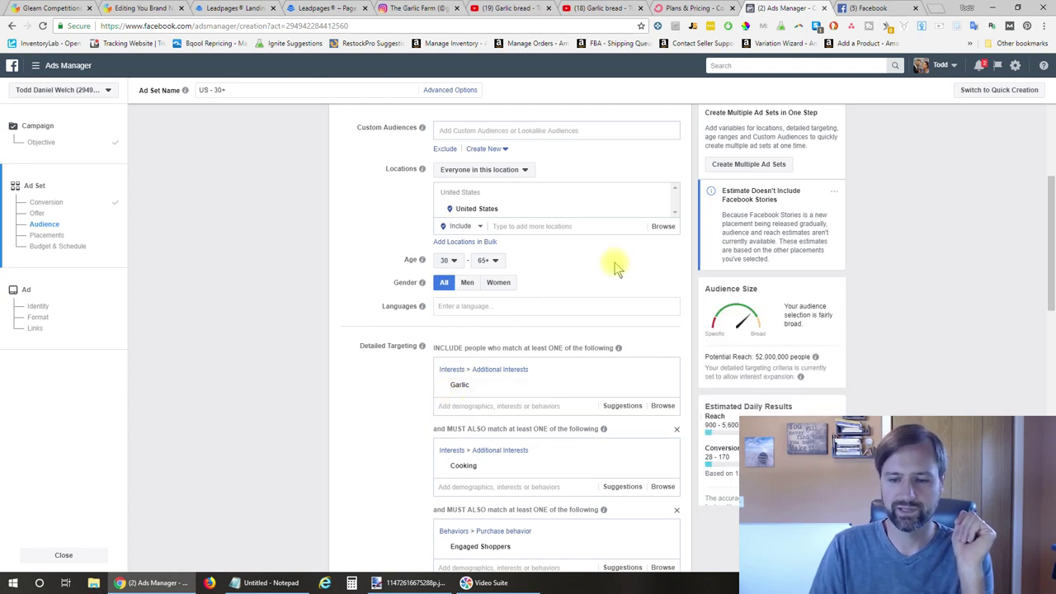
scroll(426, 371, down, 3)
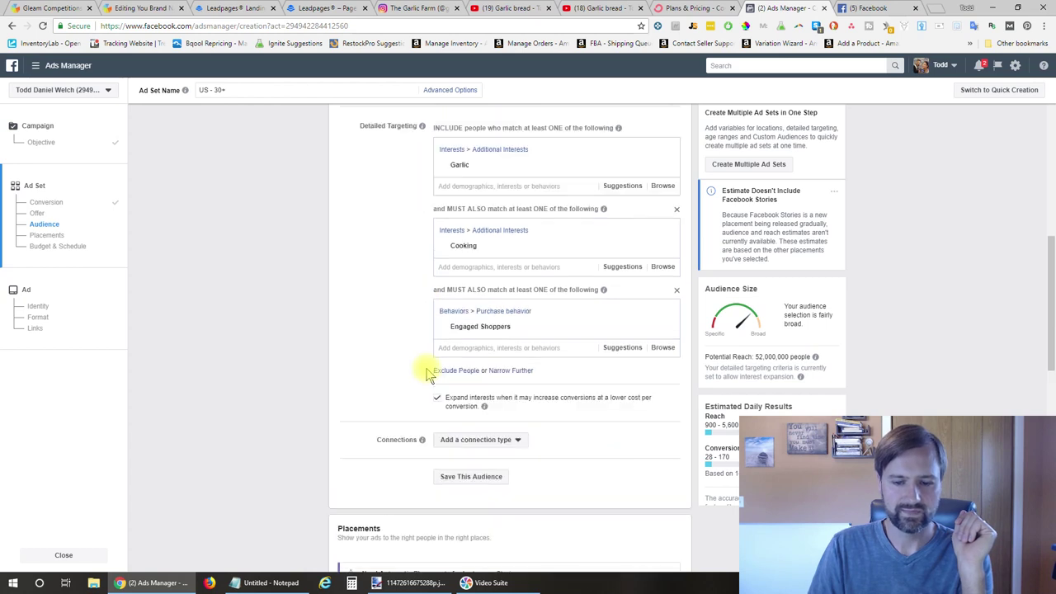
Add a narrowing group requiring the Cookware and bakeware interest, found by searching 'pots'
click(517, 372)
click(521, 385)
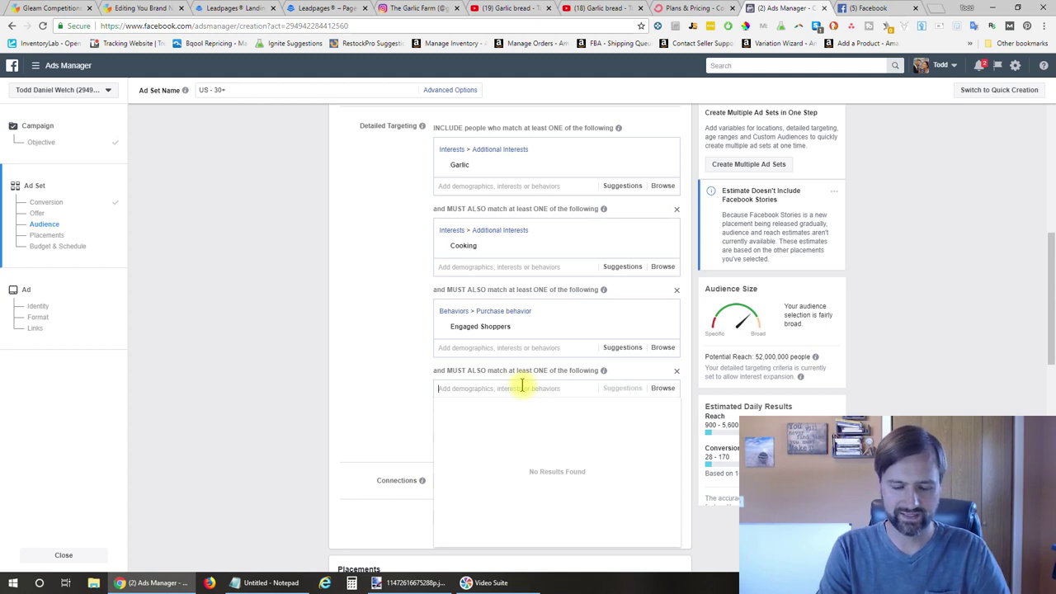
text(pots)
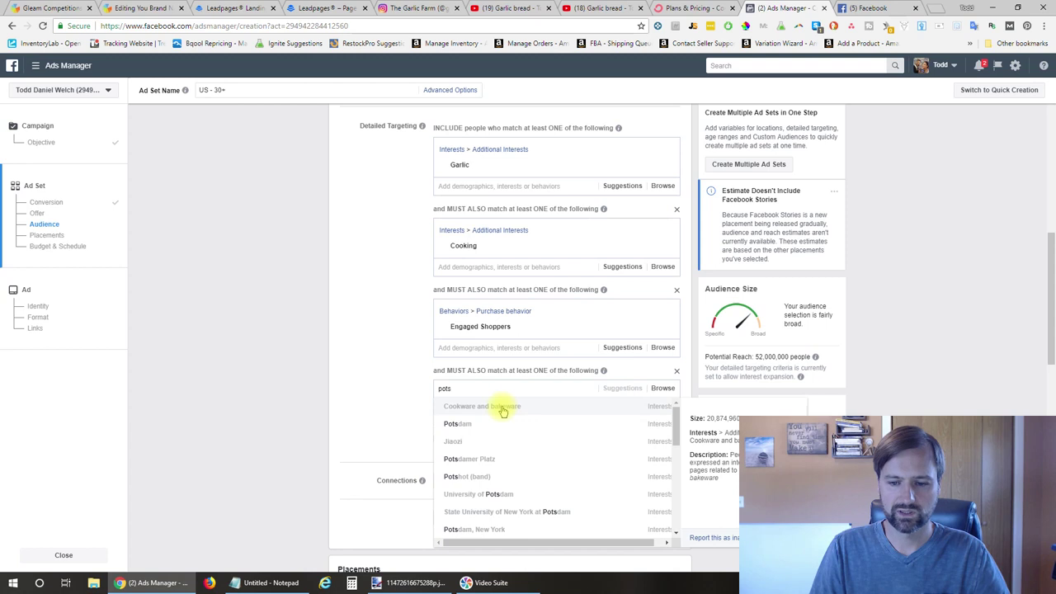
click(520, 408)
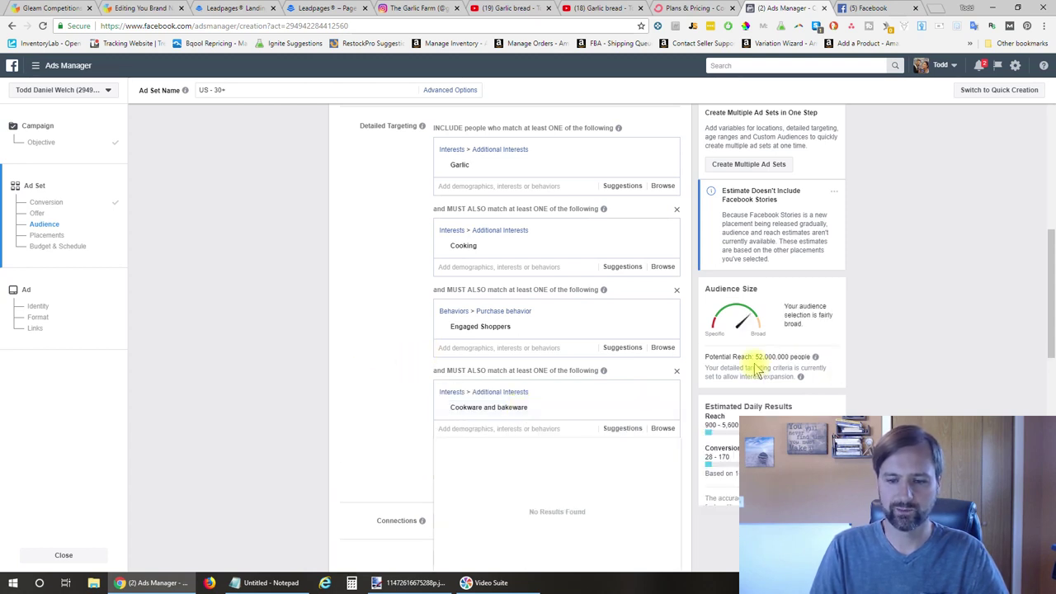
click(422, 396)
Add another narrowing group requiring Demographics > Education > Education Level > College grad
click(506, 416)
click(664, 433)
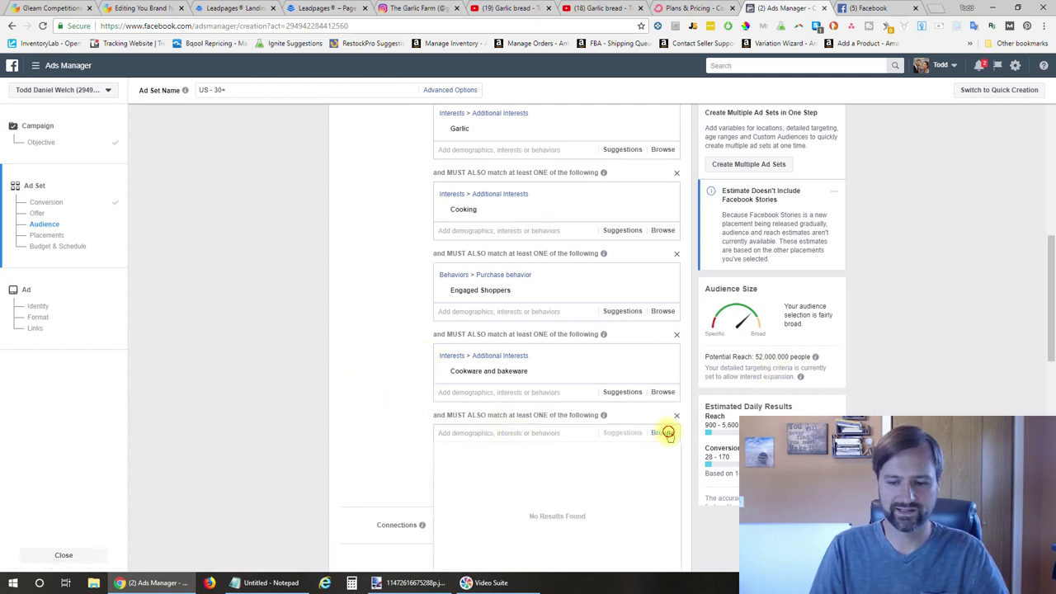
click(569, 418)
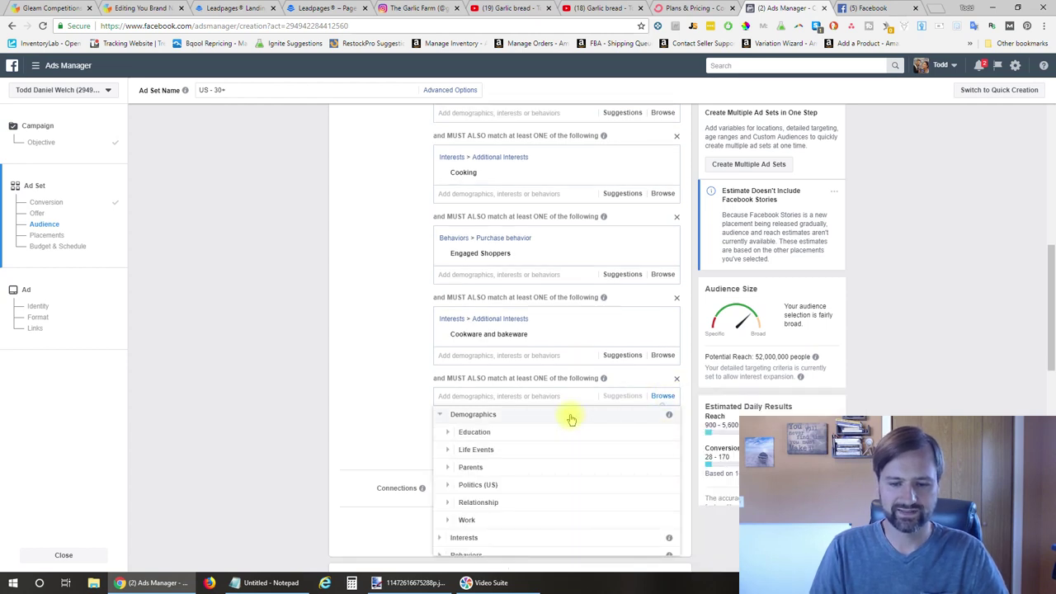
click(483, 434)
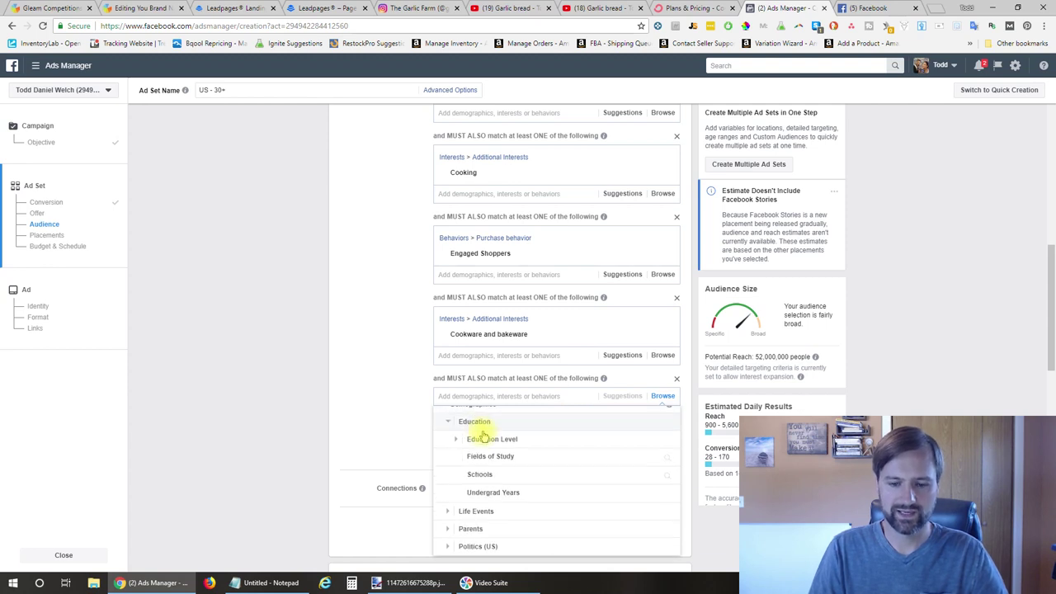
click(525, 437)
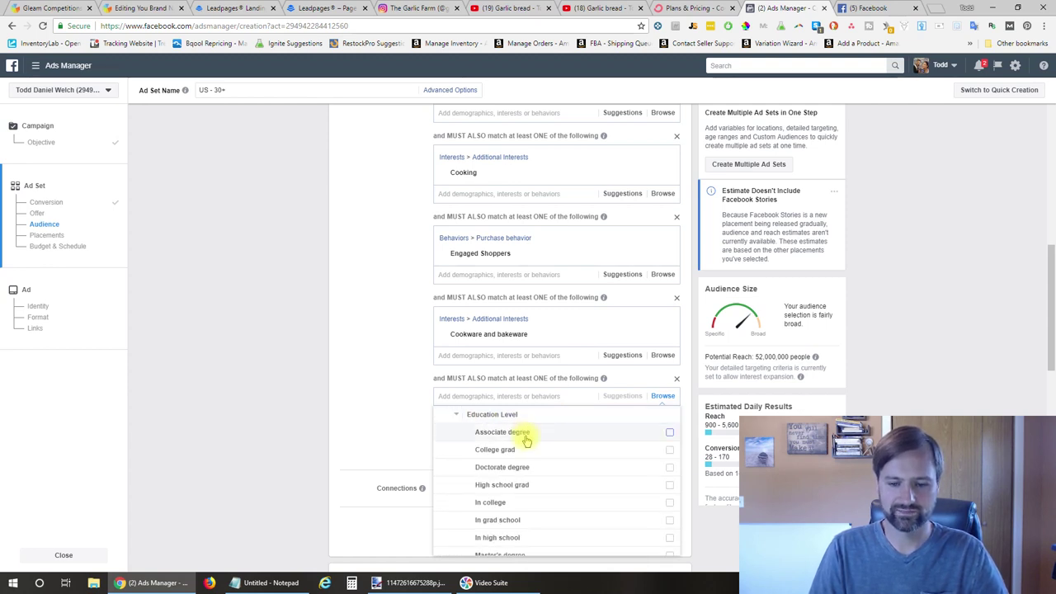
scroll(505, 485, down, 2)
scroll(501, 419, up, 1)
click(499, 415)
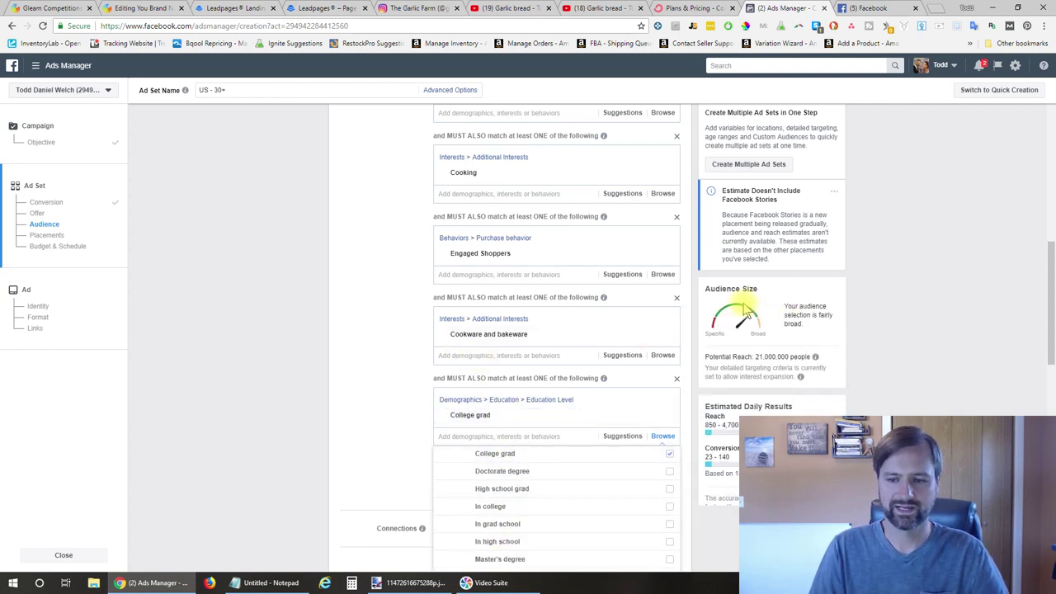
scroll(386, 299, up, 5)
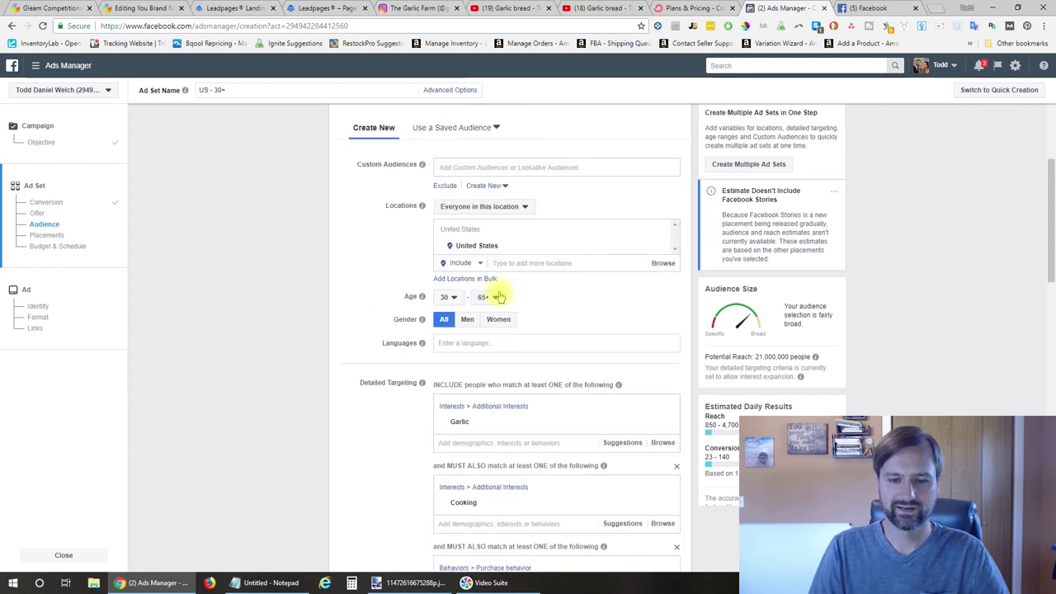
Set the maximum age to 45 and target only women
click(489, 298)
scroll(495, 330, up, 4)
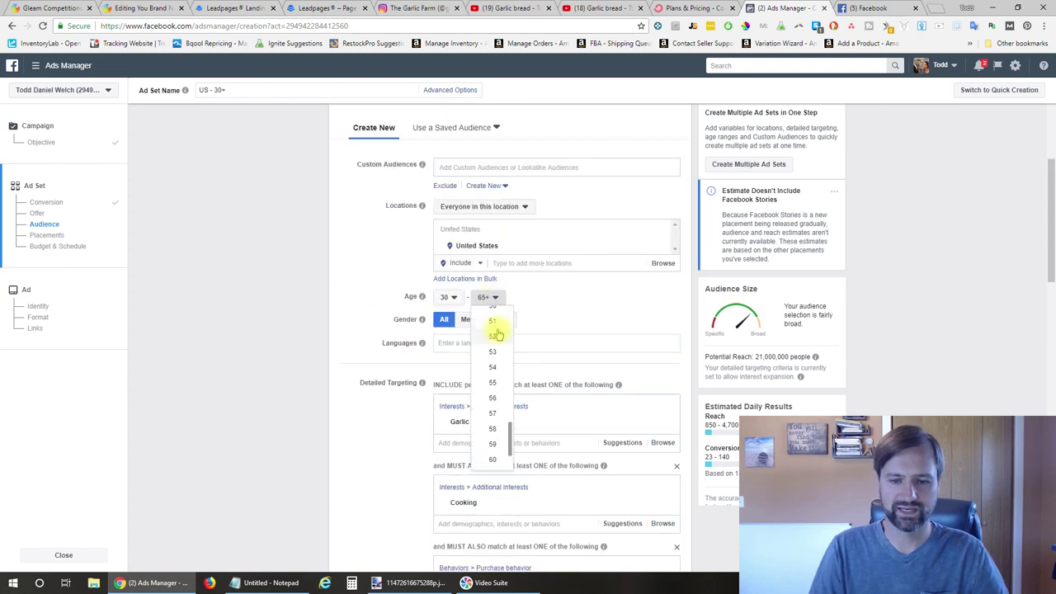
click(493, 338)
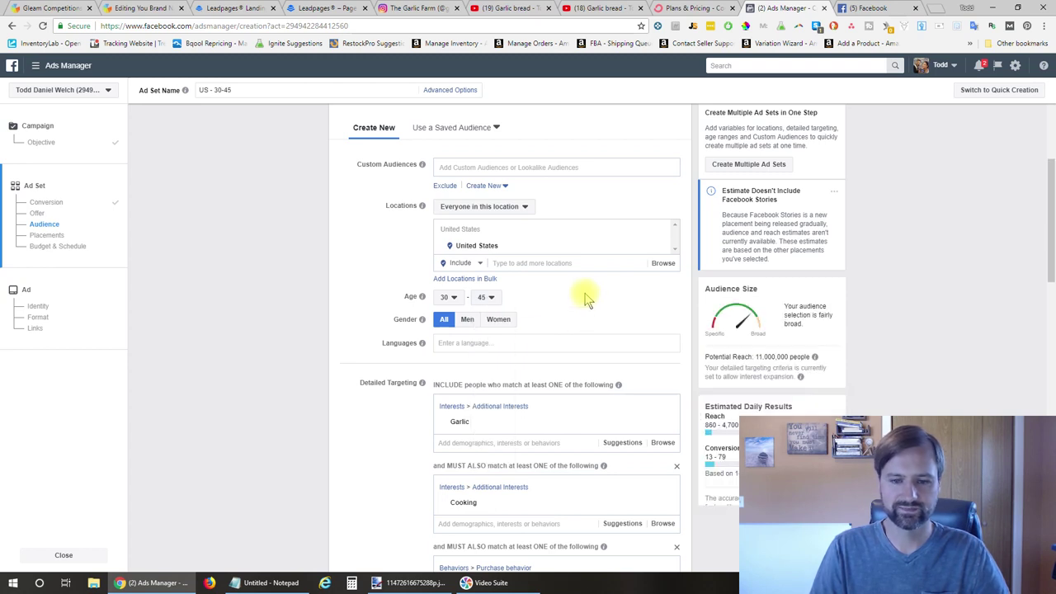
click(499, 319)
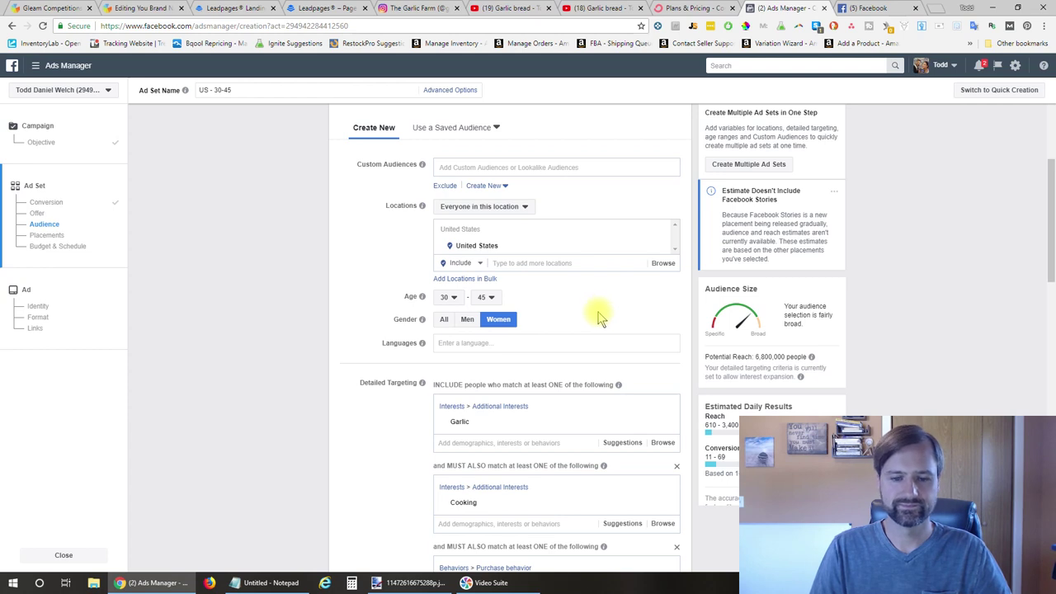
Add English (US) as the audience language
click(548, 343)
text(eng)
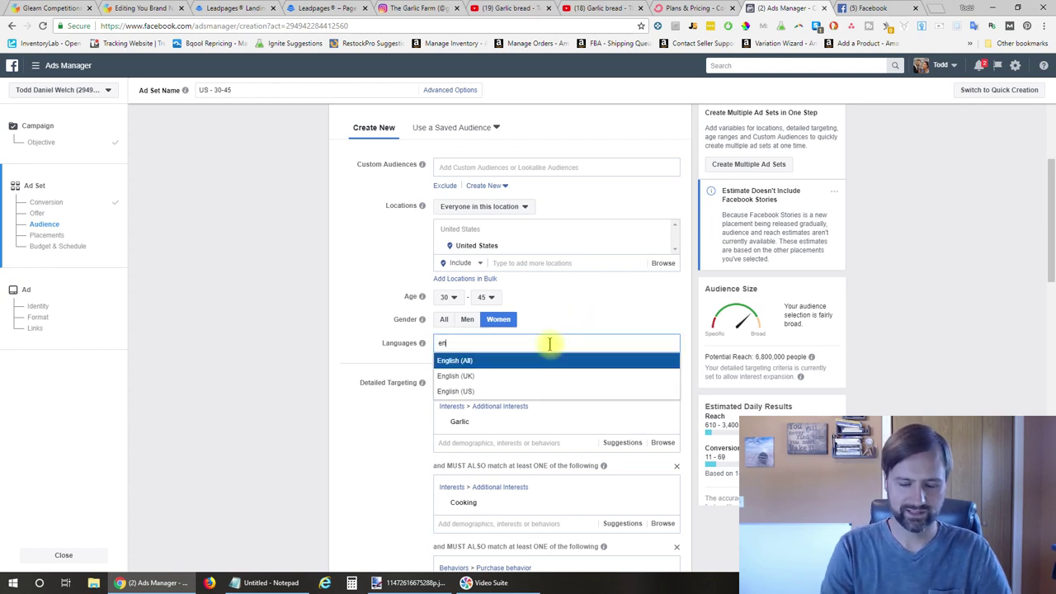
click(505, 392)
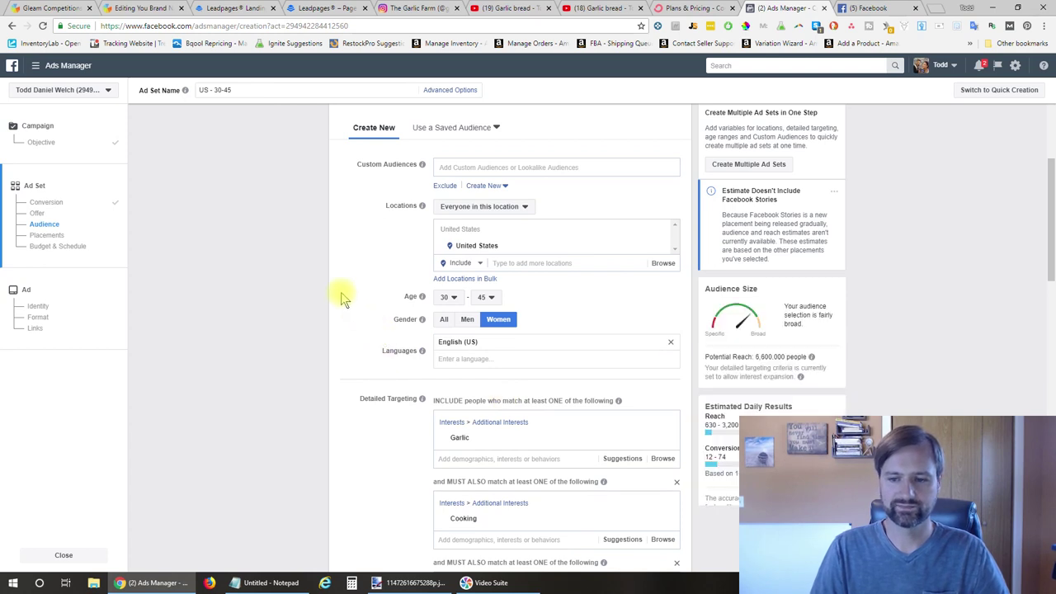
scroll(340, 292, down, 1)
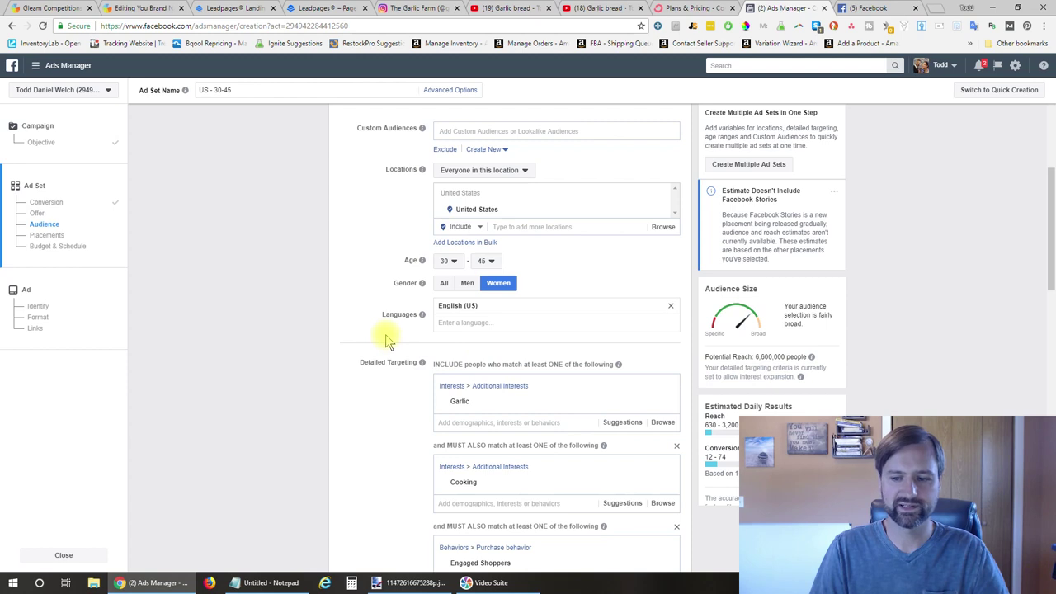
scroll(388, 340, down, 2)
scroll(388, 340, down, 2)
scroll(387, 339, up, 2)
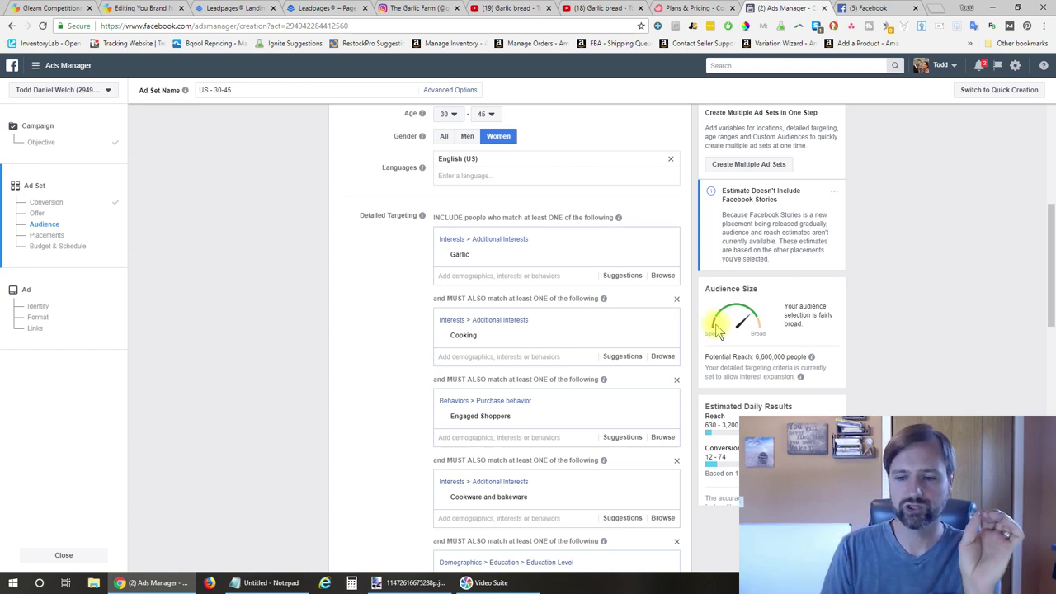
mouse_move(684, 343)
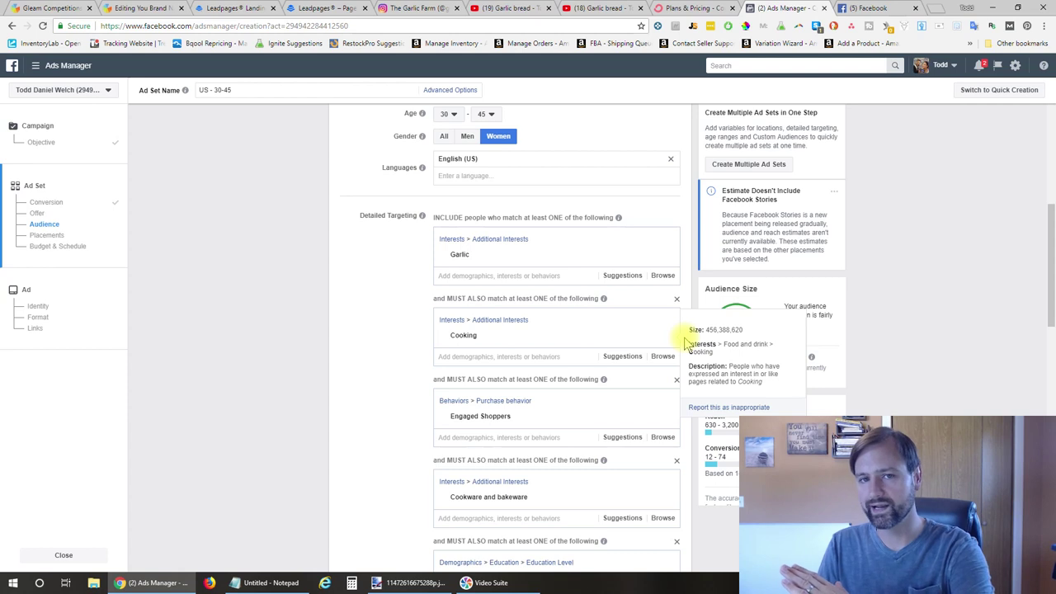
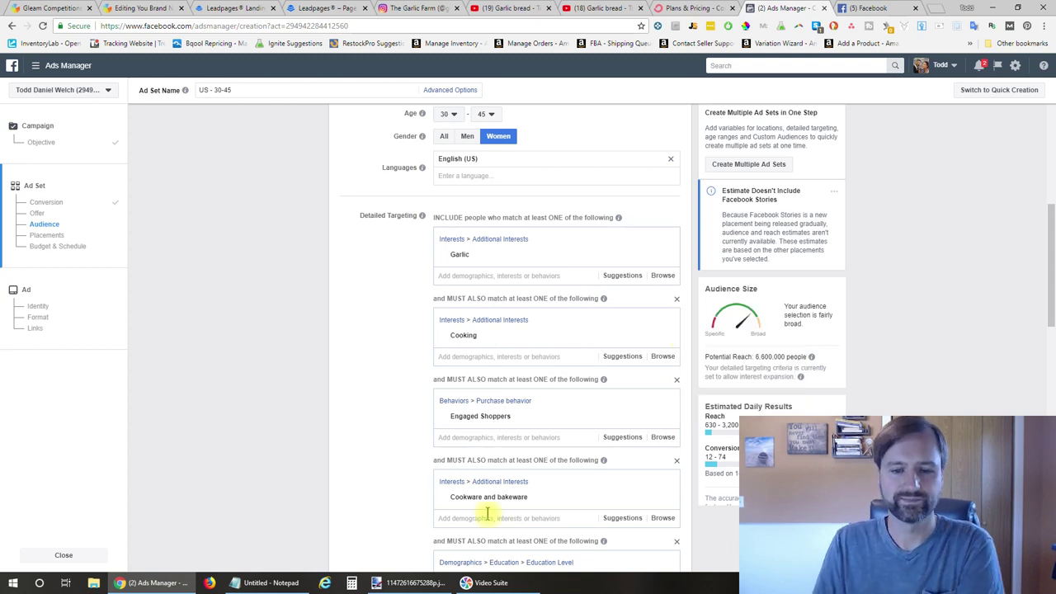
Switch the ad set to a $570.00 lifetime budget running Sep 12 to Oct 12, 2018
scroll(366, 425, down, 4)
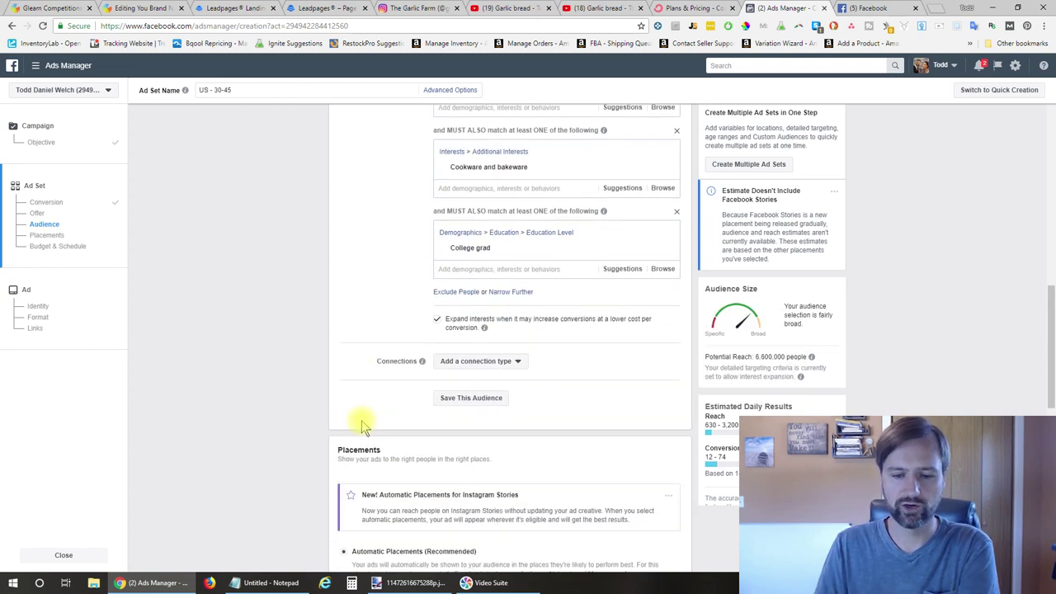
scroll(363, 421, down, 2)
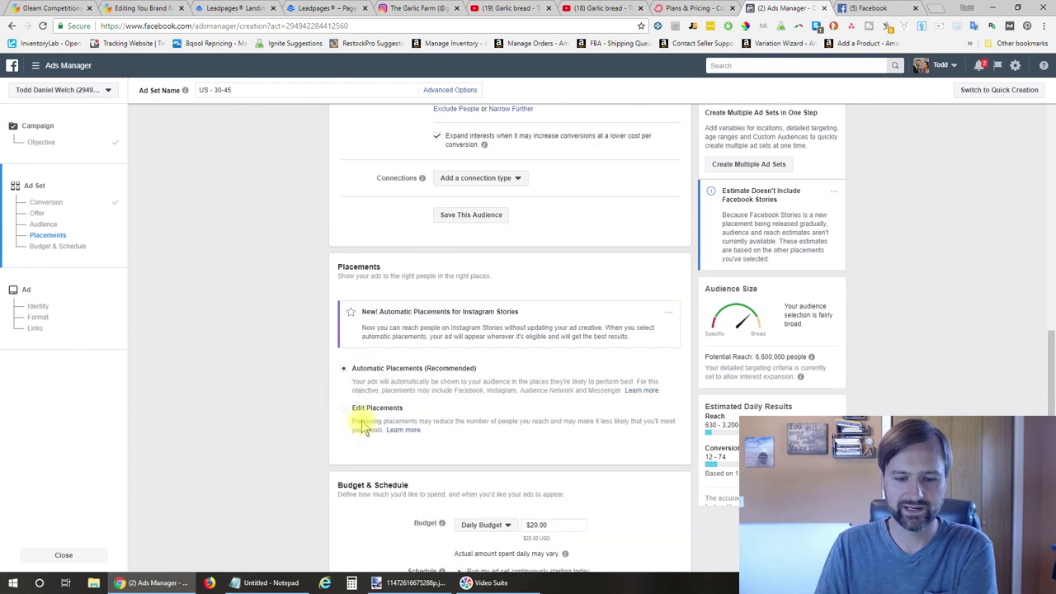
scroll(493, 383, down, 1)
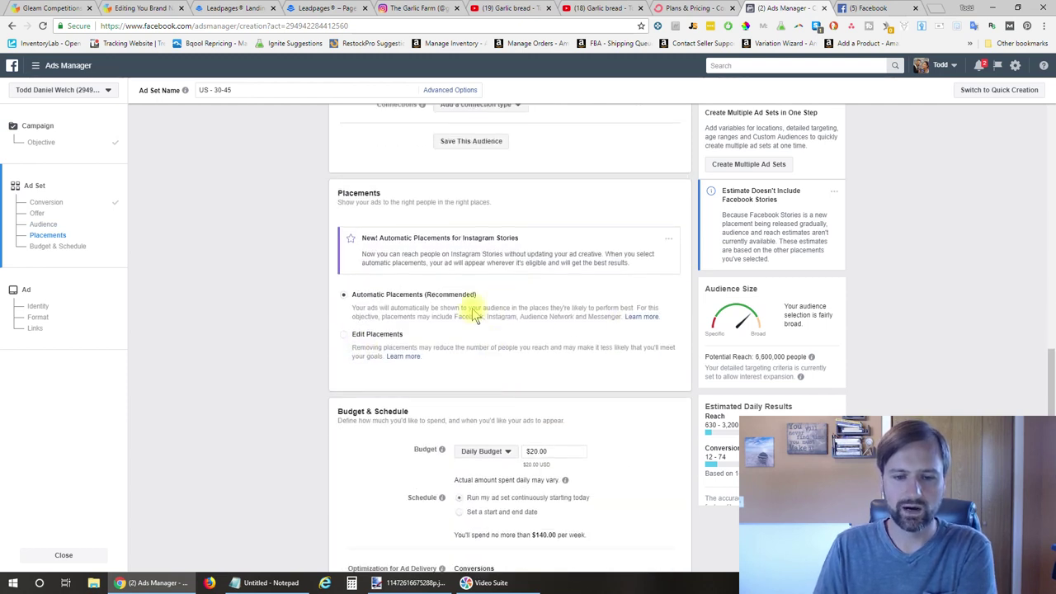
scroll(448, 307, down, 2)
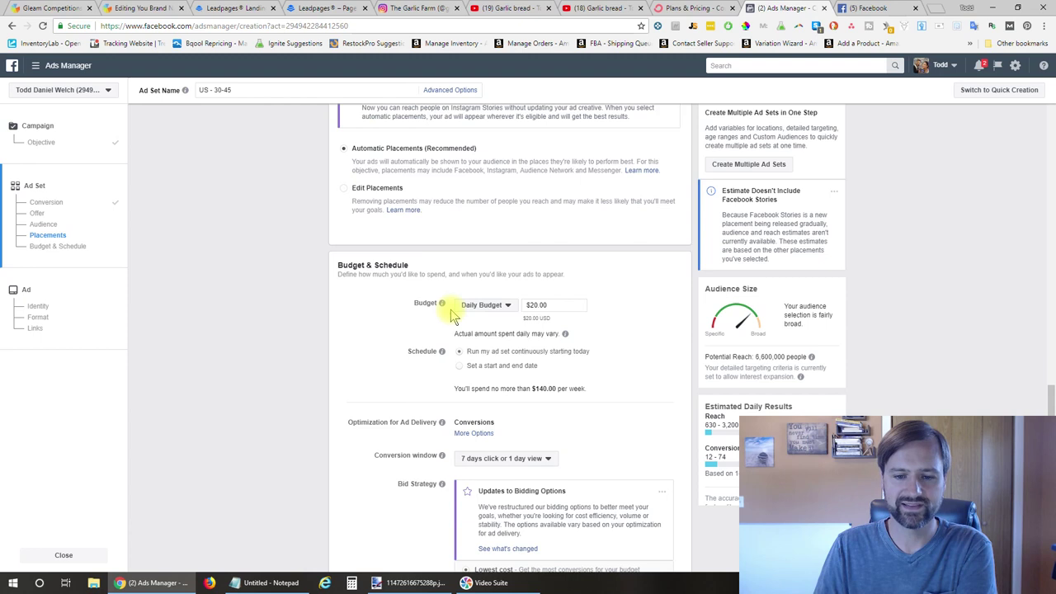
click(495, 304)
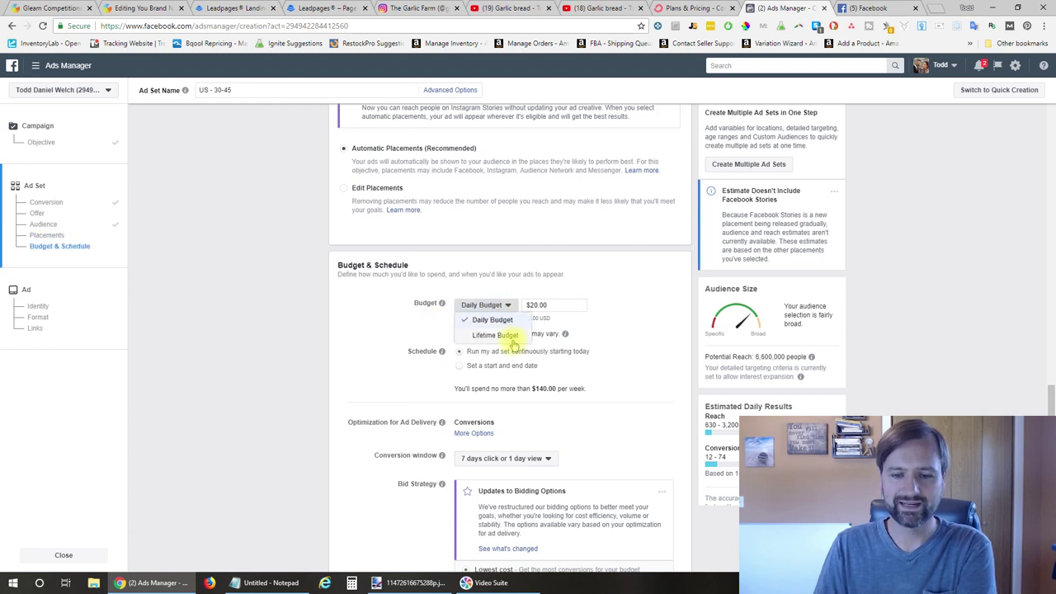
click(509, 337)
click(581, 305)
drag(582, 305, 503, 307)
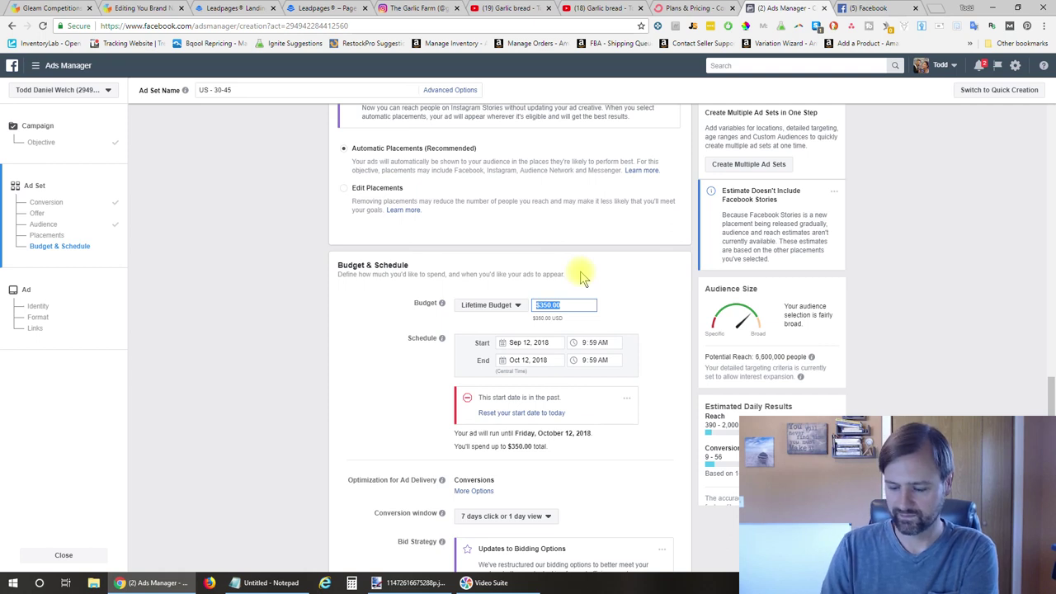
click(613, 302)
scroll(614, 305, down, 1)
scroll(615, 307, down, 1)
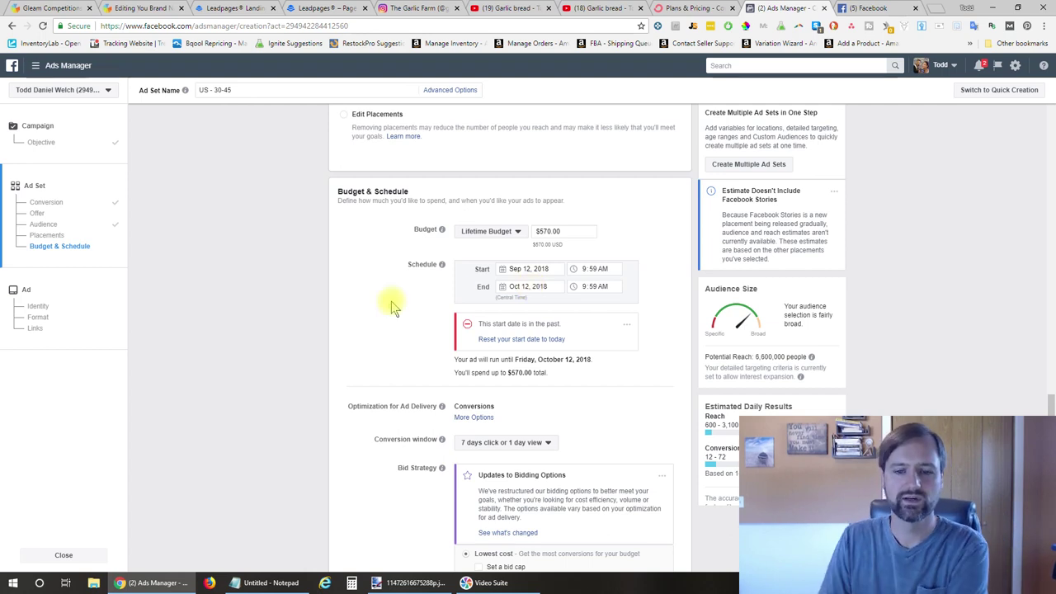
scroll(392, 305, down, 1)
scroll(495, 272, down, 2)
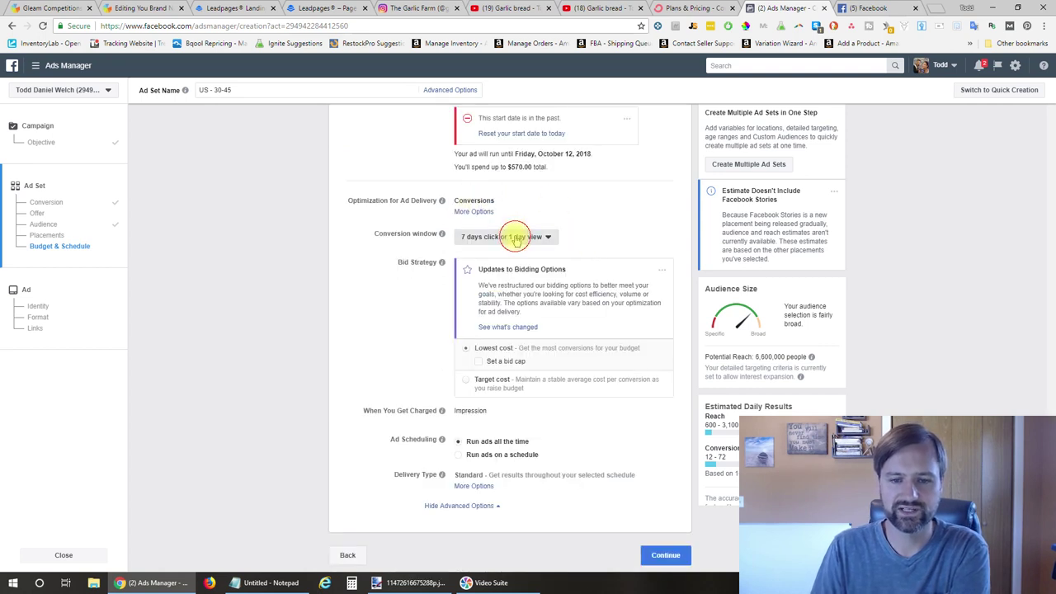
Set the ad set's conversion window to 1 day click
click(513, 237)
click(634, 219)
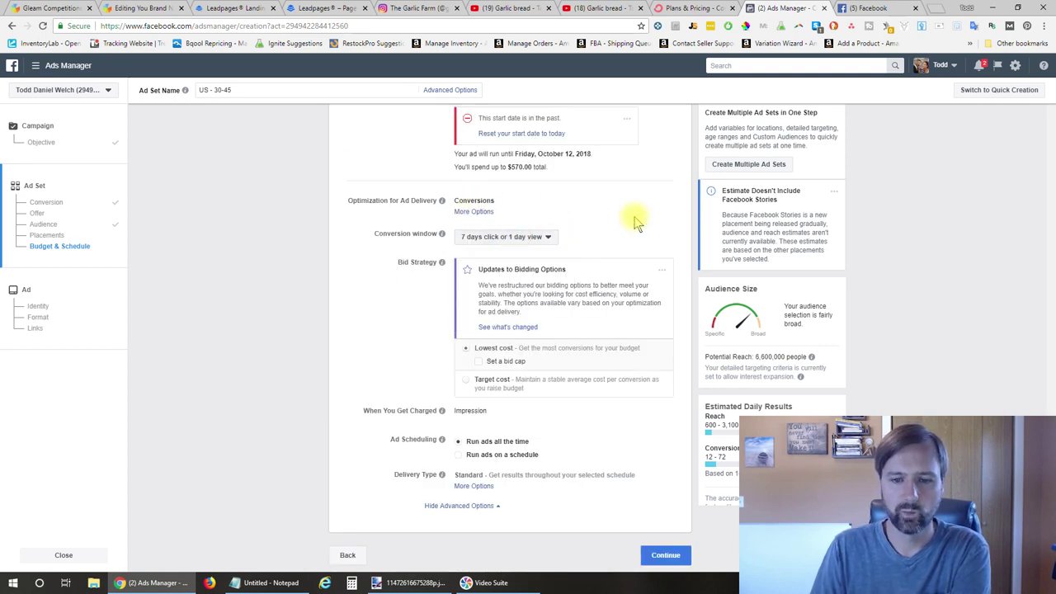
click(537, 237)
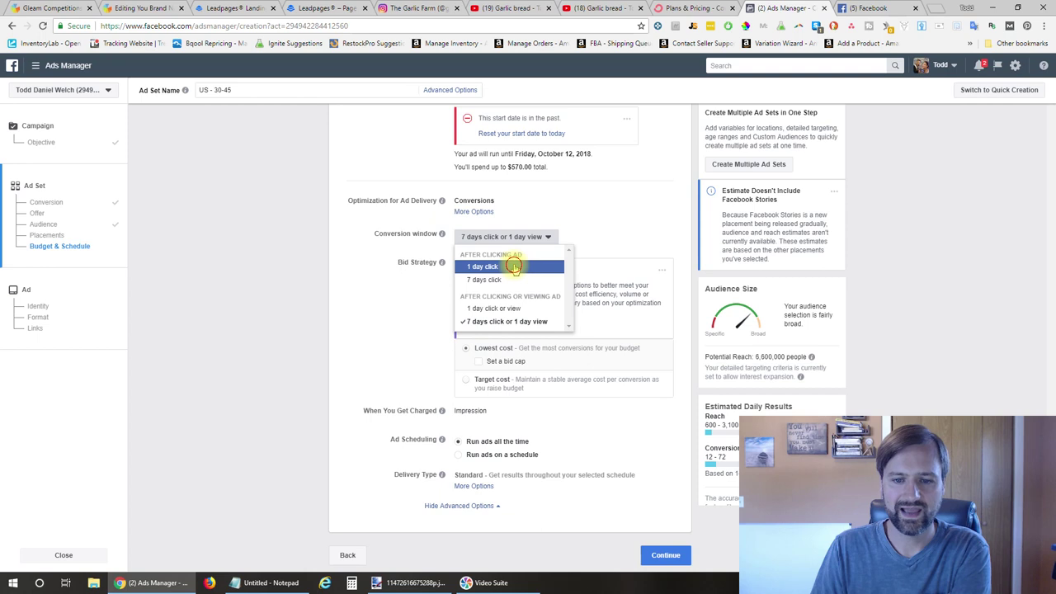
click(513, 266)
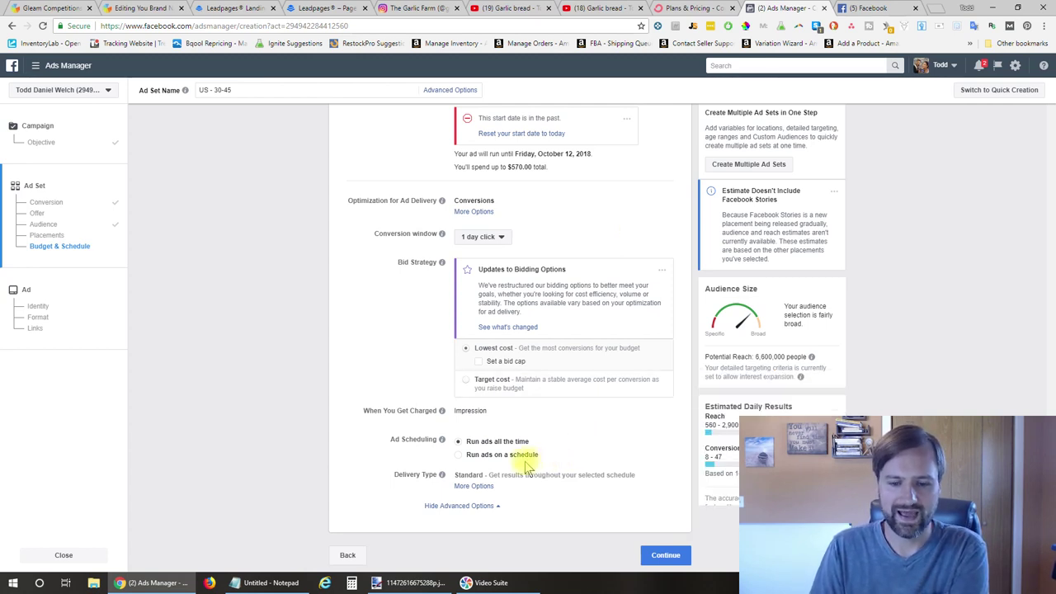
Continue on to building the ad and bring up the Facebook Page choices
click(685, 556)
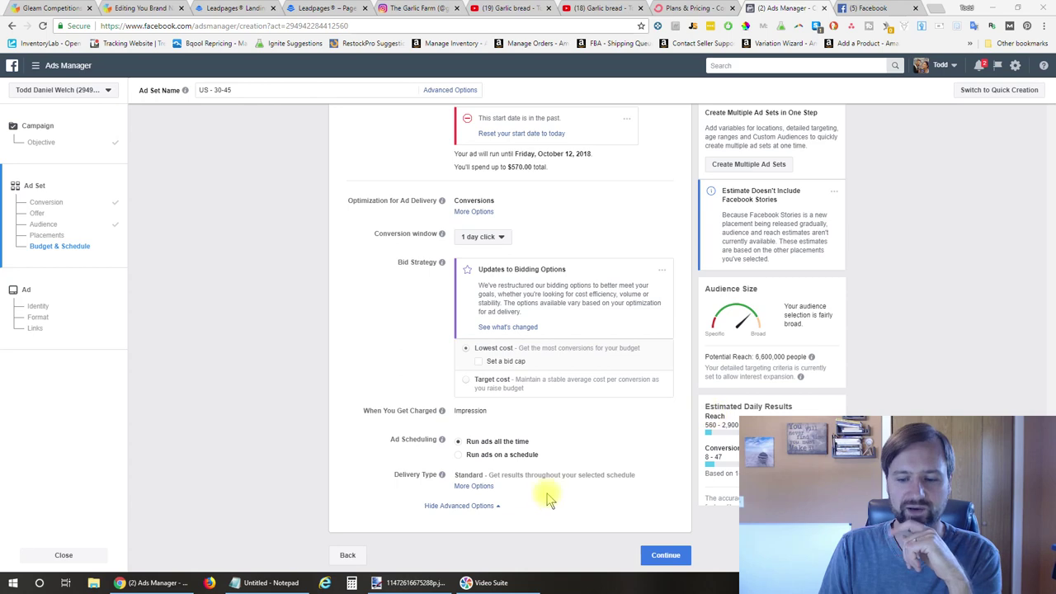
click(667, 555)
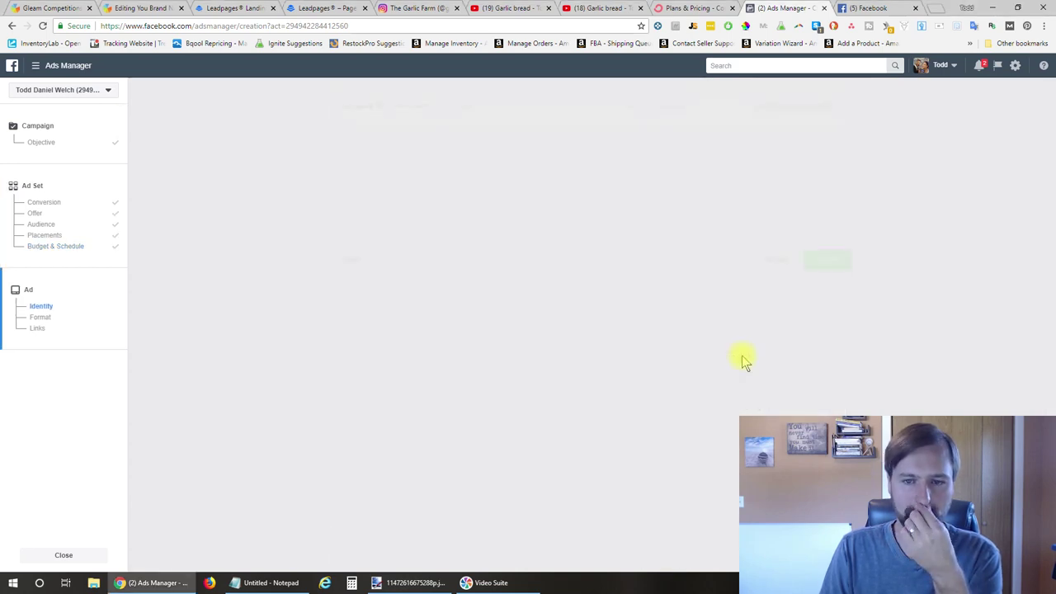
click(408, 224)
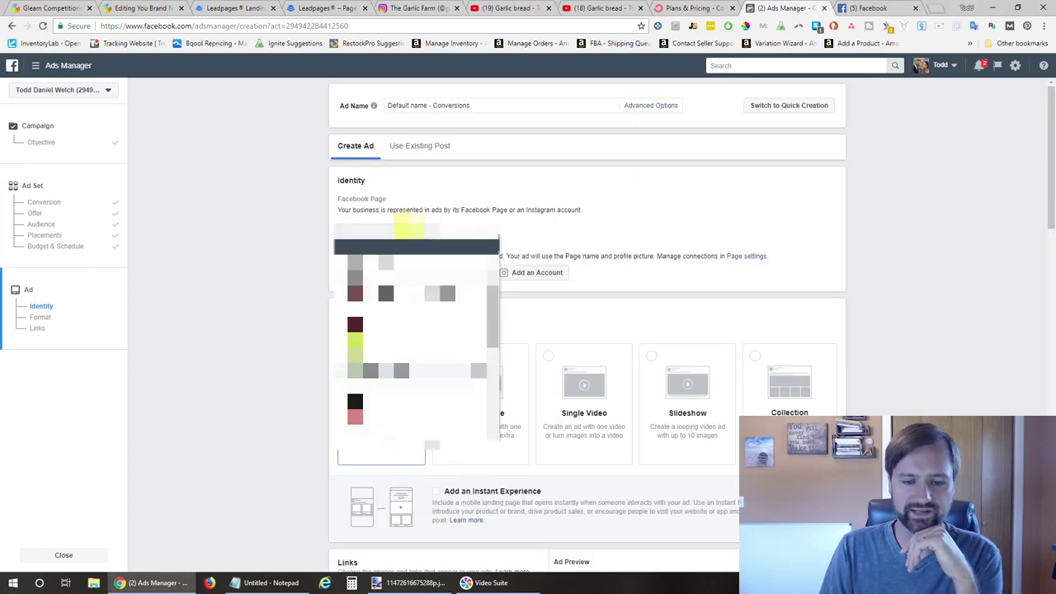
Choose the Facebook Page representing the ad and make it a single image ad
scroll(412, 347, down, 2)
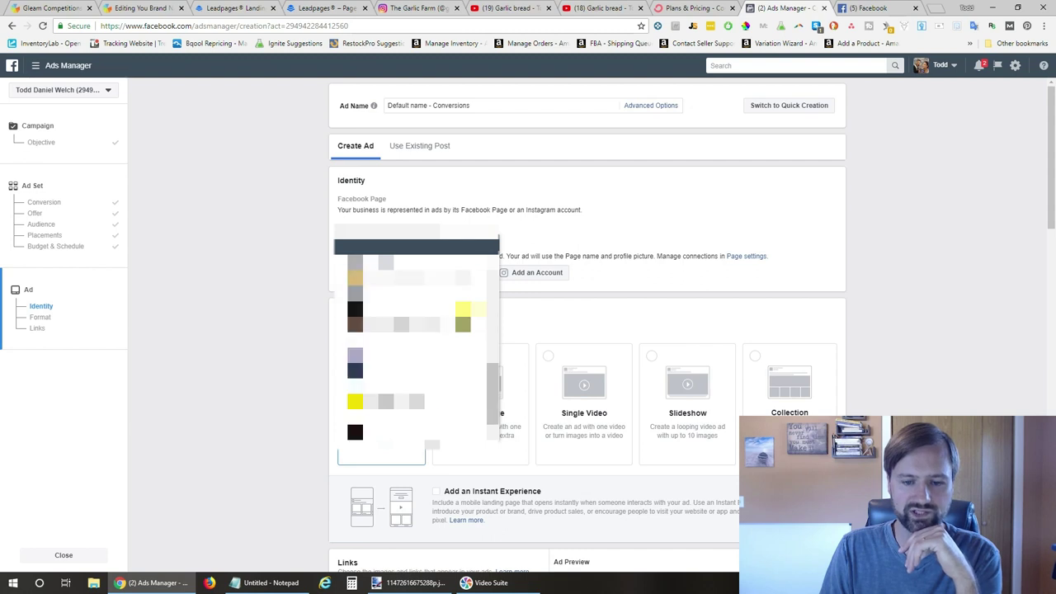
click(412, 330)
scroll(530, 273, down, 1)
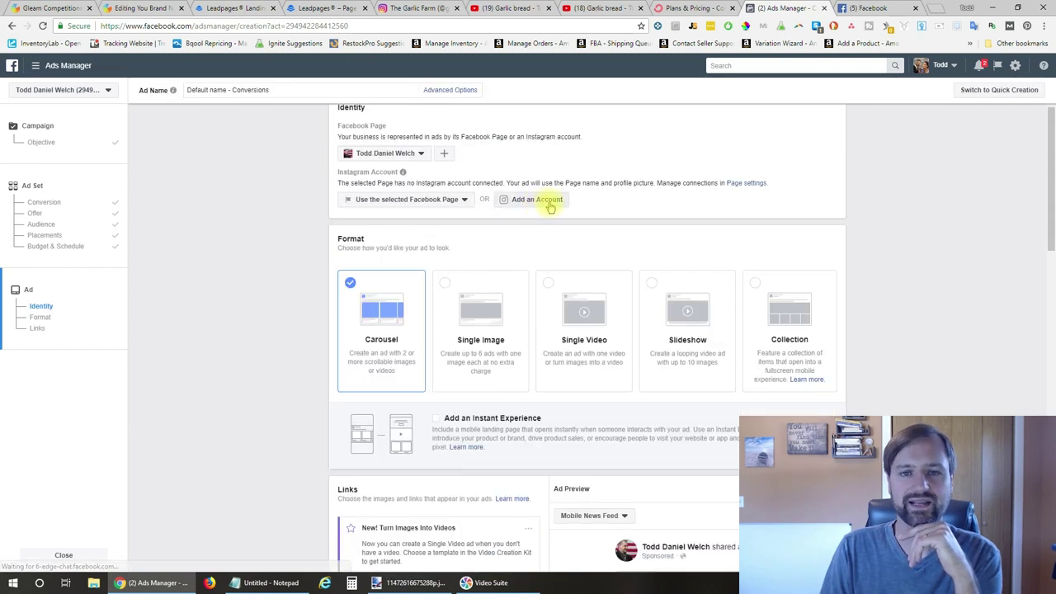
scroll(577, 210, down, 1)
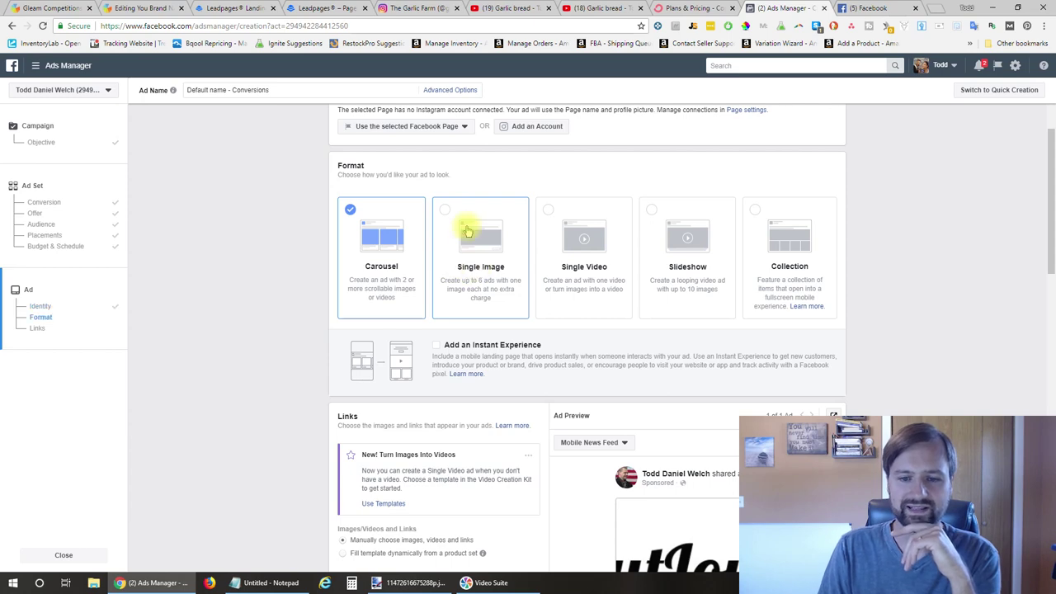
click(467, 231)
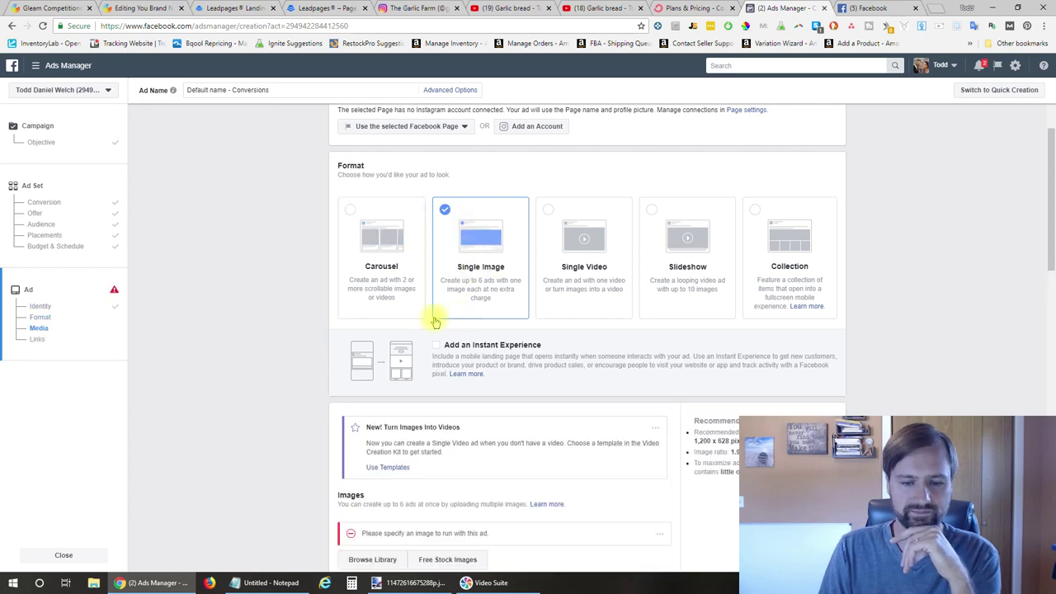
Upload the 998 × 968 cookware image as the ad's media
scroll(323, 322, down, 2)
scroll(323, 321, down, 2)
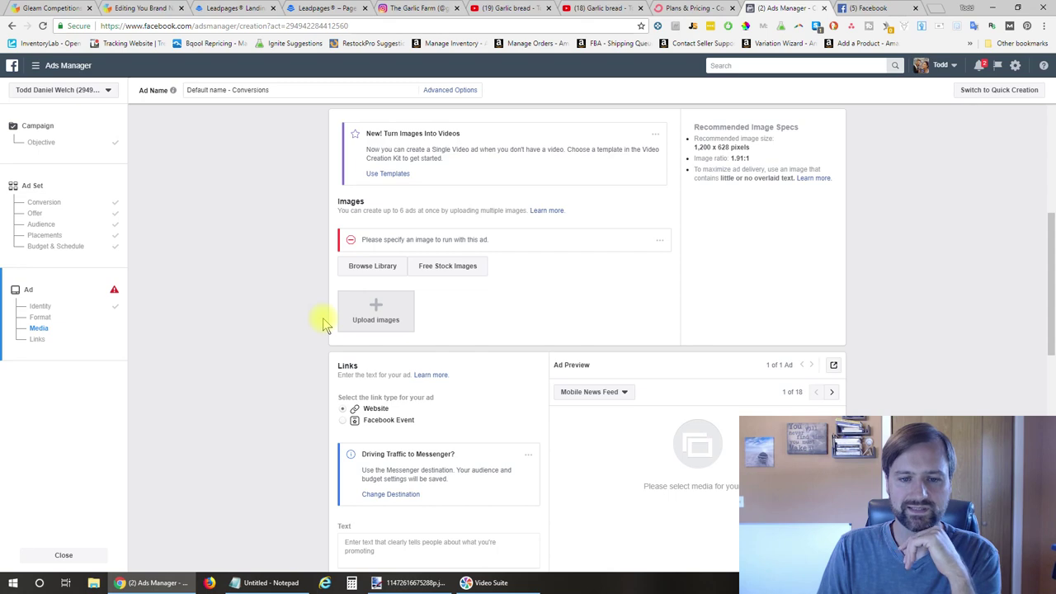
click(393, 322)
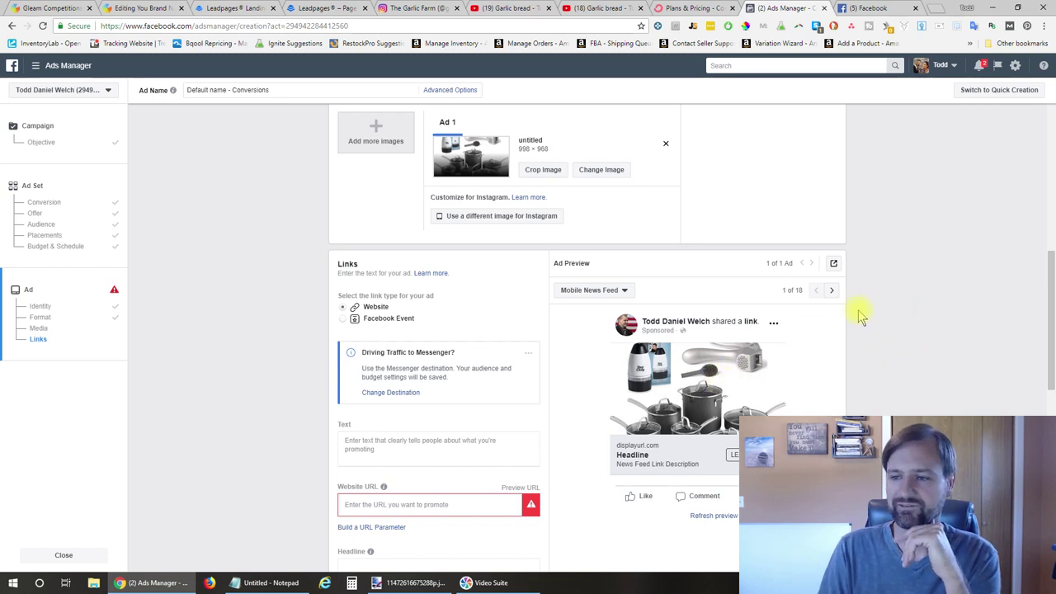
scroll(415, 282, down, 3)
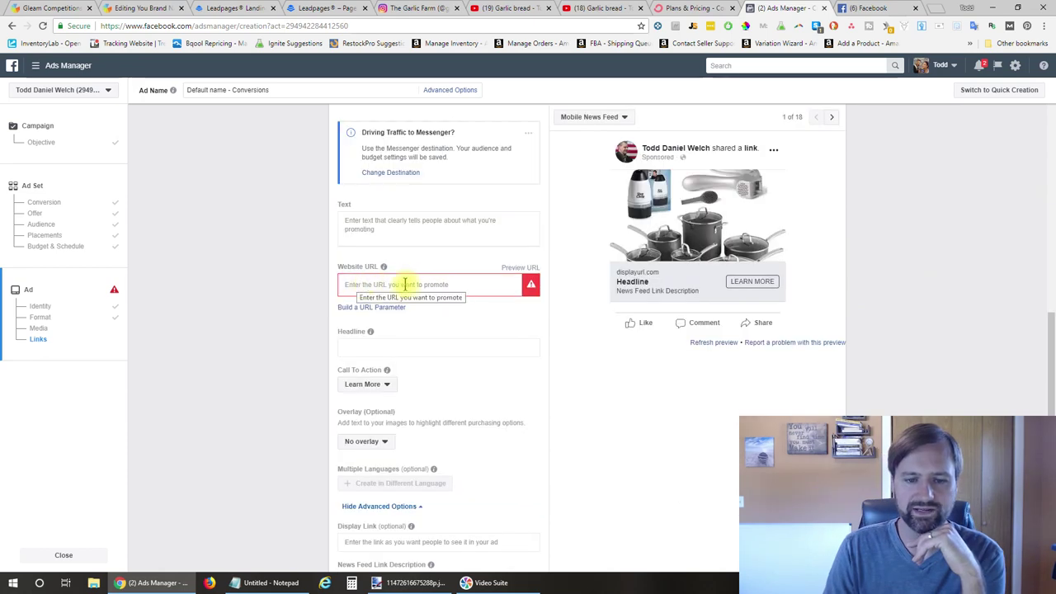
click(463, 348)
Paste the Gleam giveaway prize title into the ad's Headline field
key(ctrl+2)
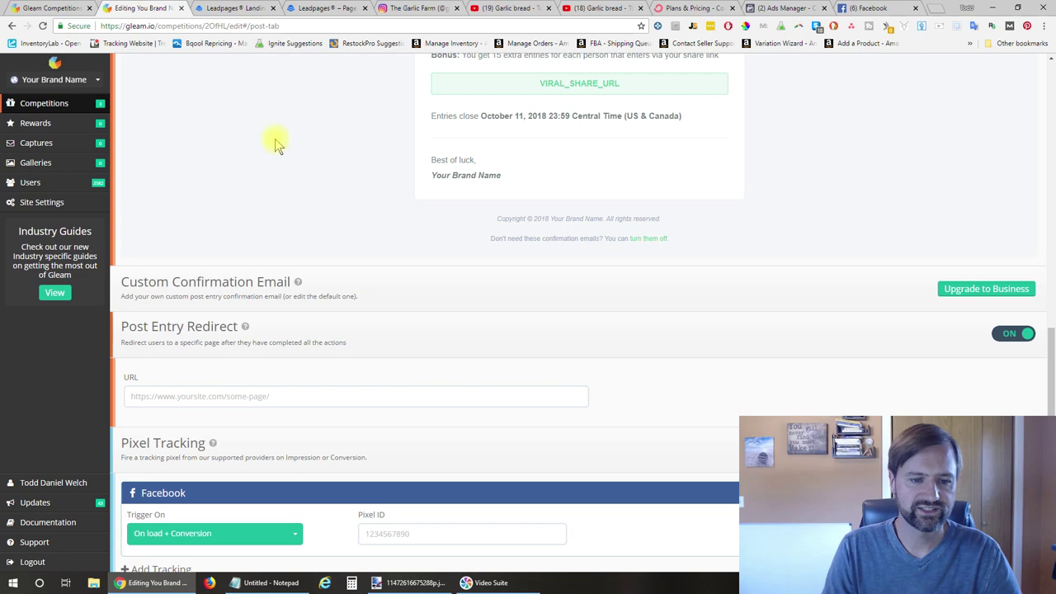
scroll(405, 229, up, 10)
click(123, 73)
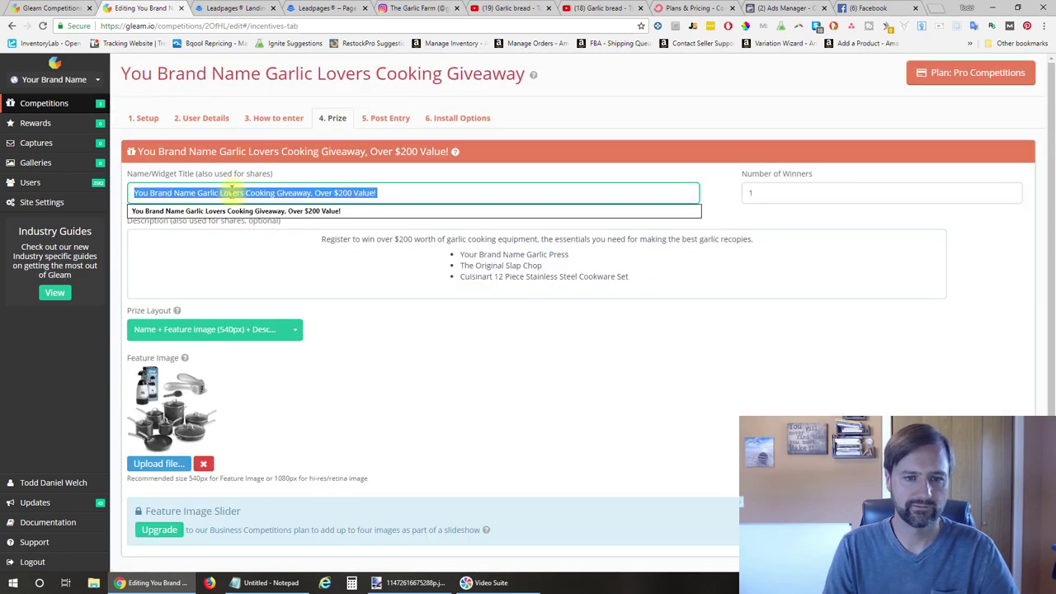
key(ctrl+c)
click(865, 8)
key(ctrl+v)
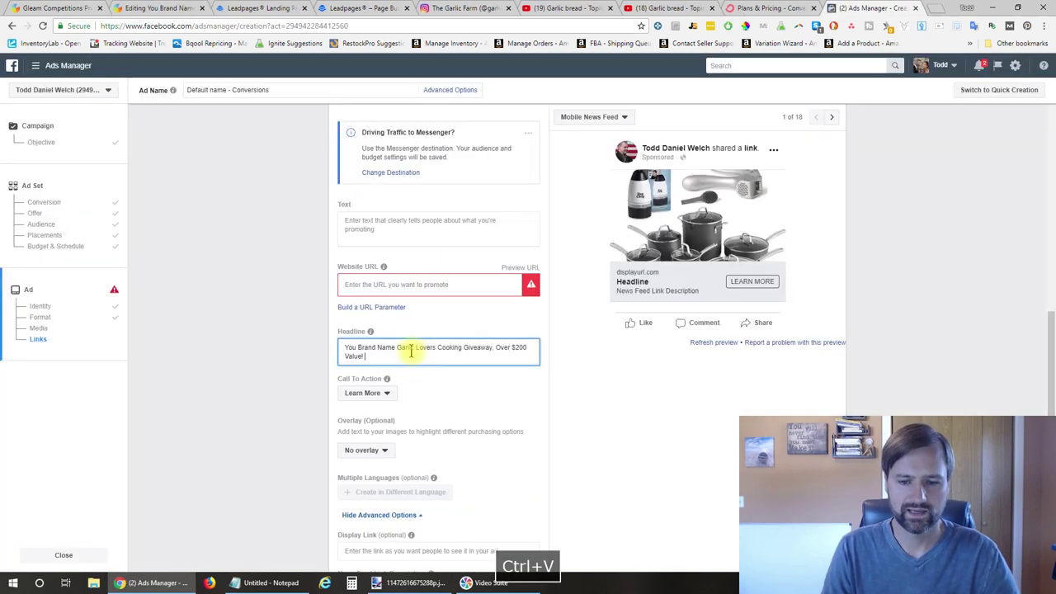
Keep Learn More as the ad's call to action
click(368, 393)
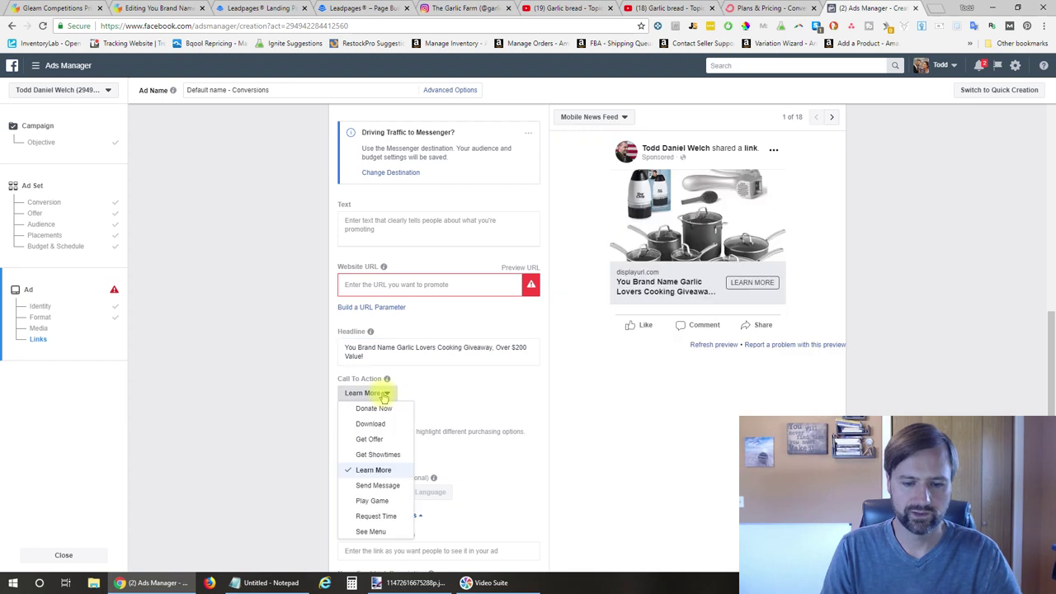
scroll(381, 399, down, 1)
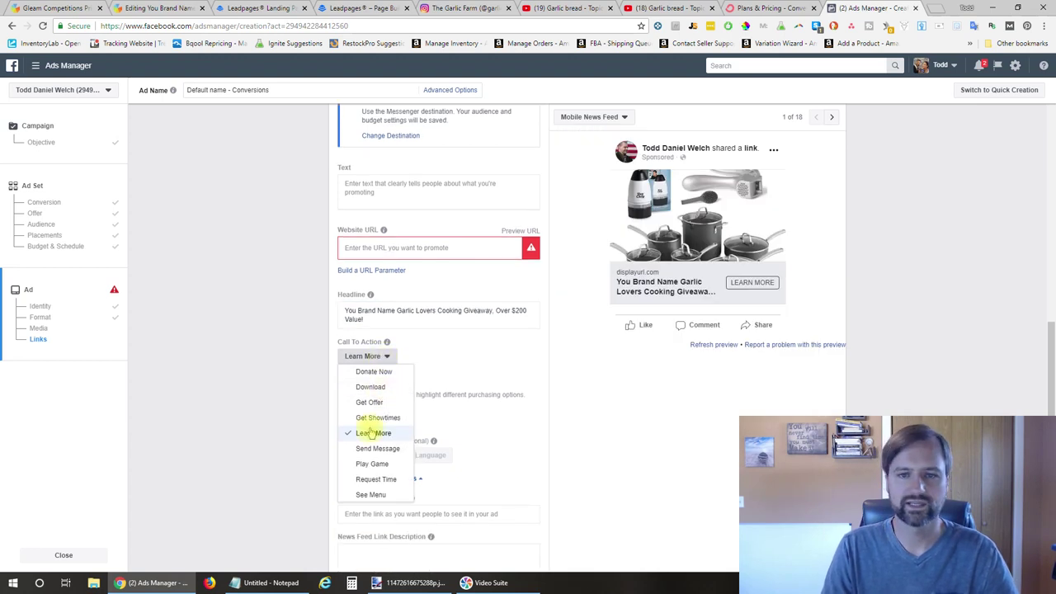
click(371, 432)
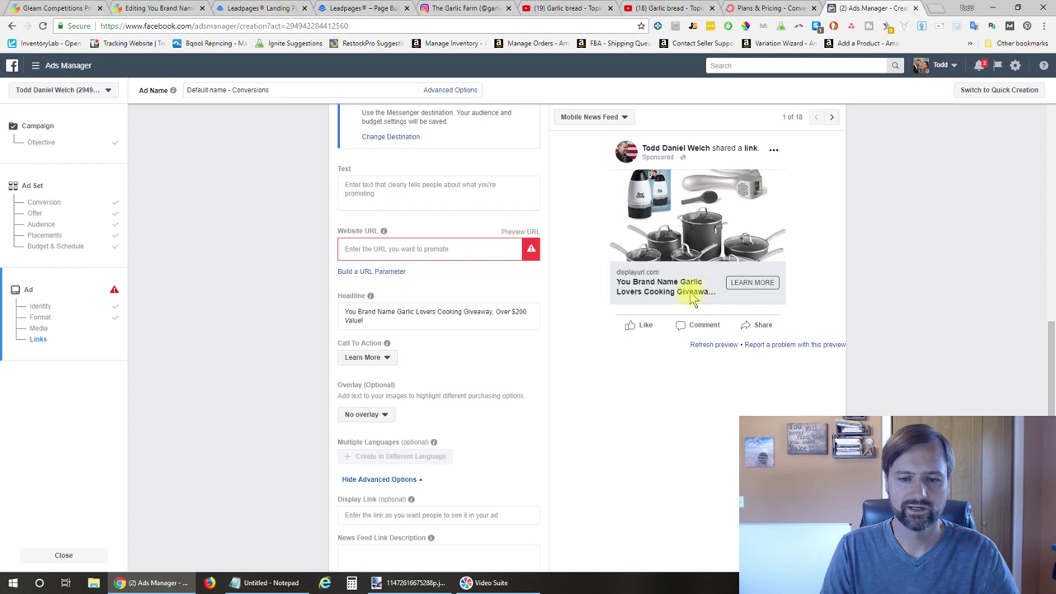
Move 'Giveaway' to the front of the headline, followed by a colon
double_click(478, 313)
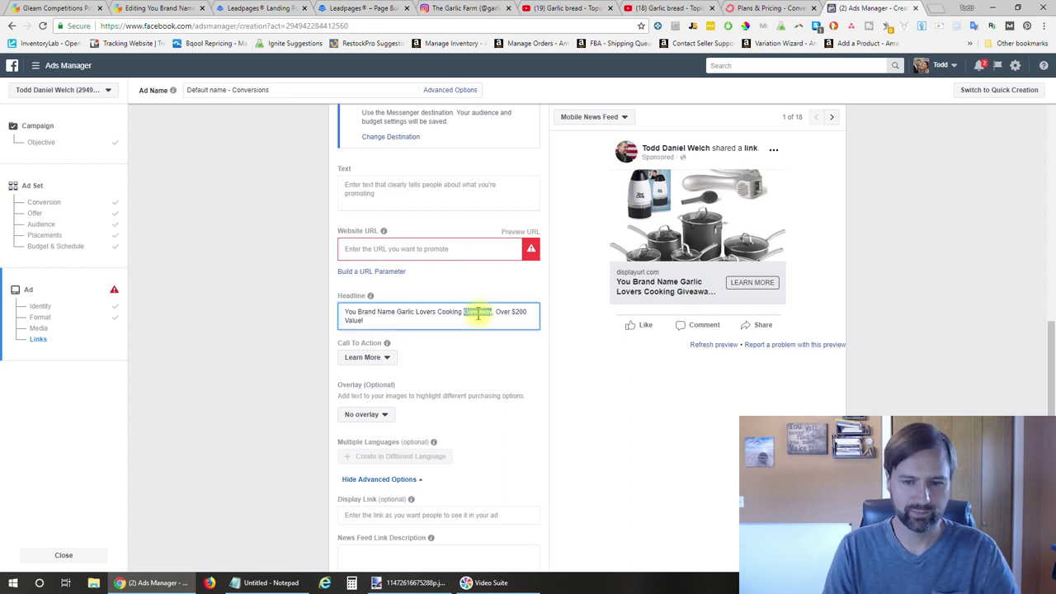
key(ctrl+x)
key(BackSpace)
key(Home)
key(ctrl+v)
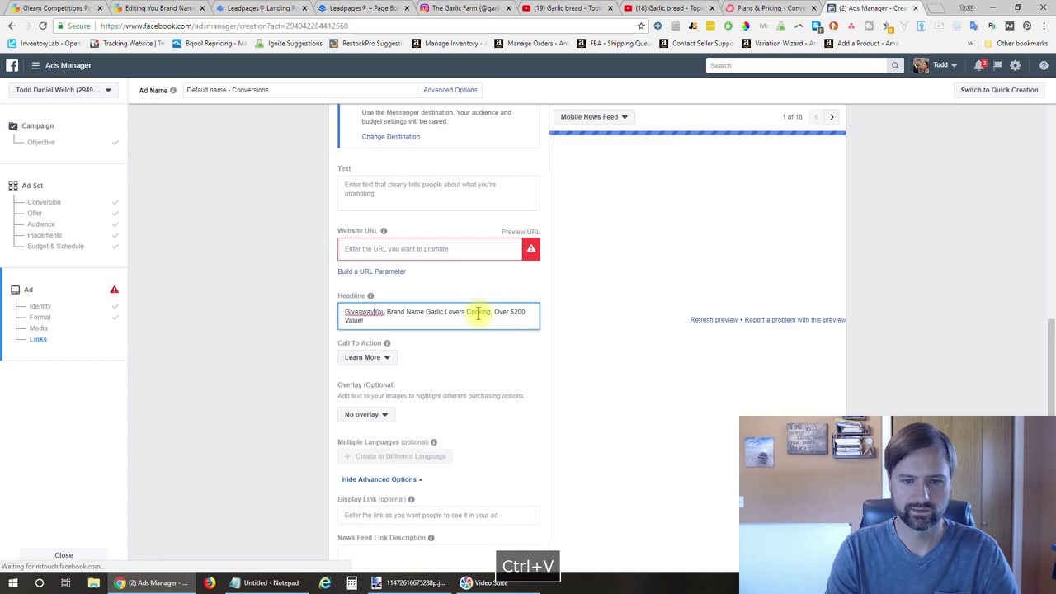
text(:)
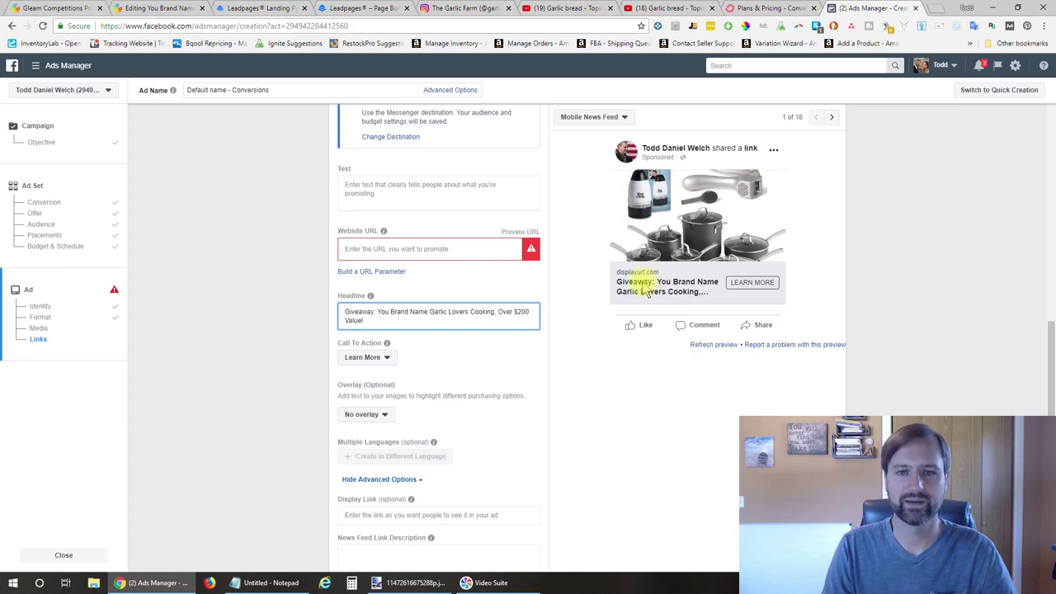
scroll(562, 367, down, 3)
Paste the garlic cooking giveaway description into News Feed Link Description
key(ctrl+c)
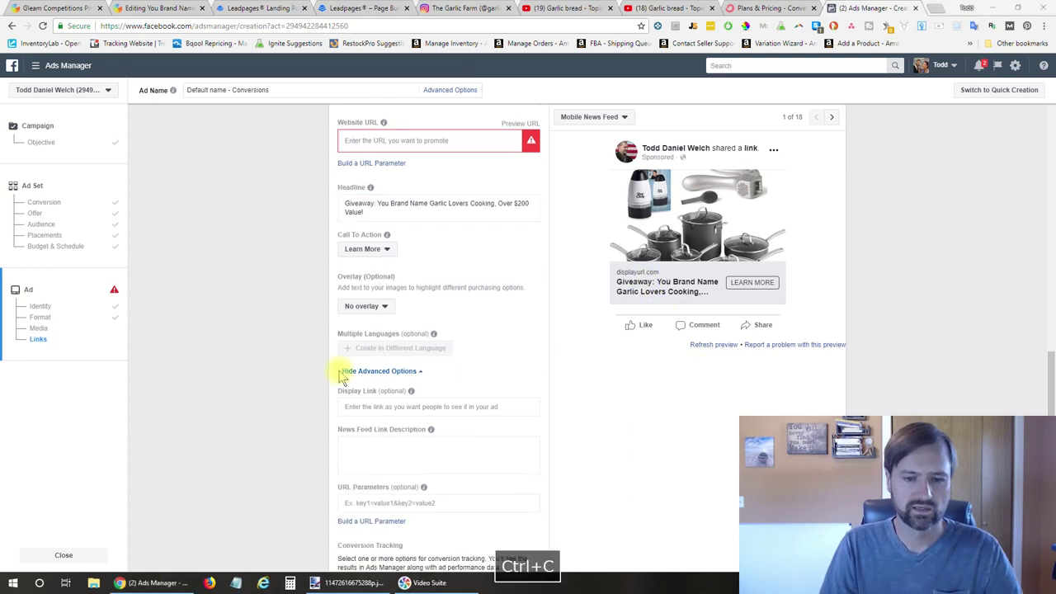
click(412, 463)
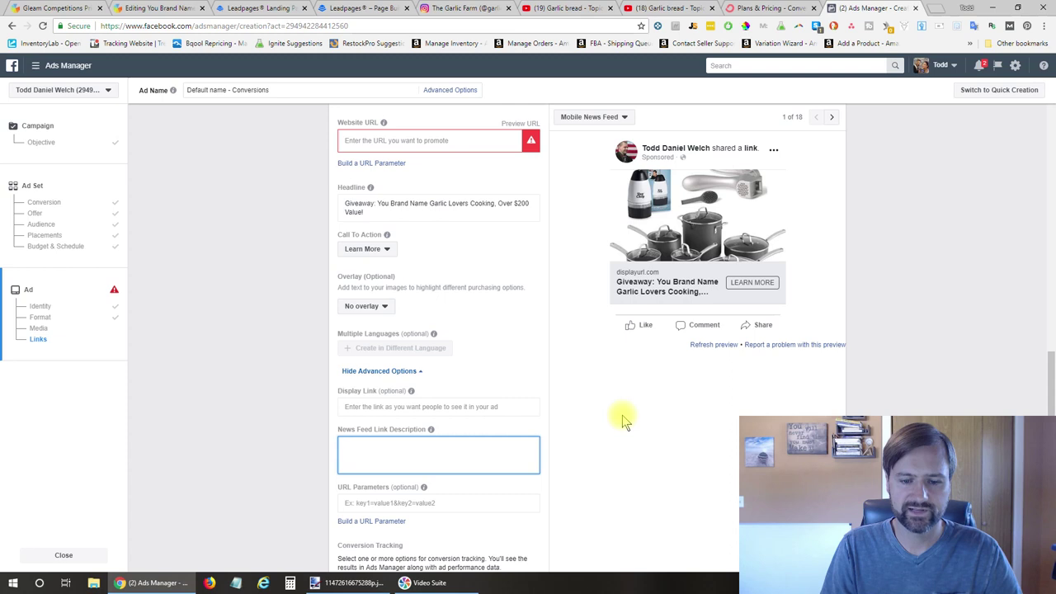
key(ctrl+v)
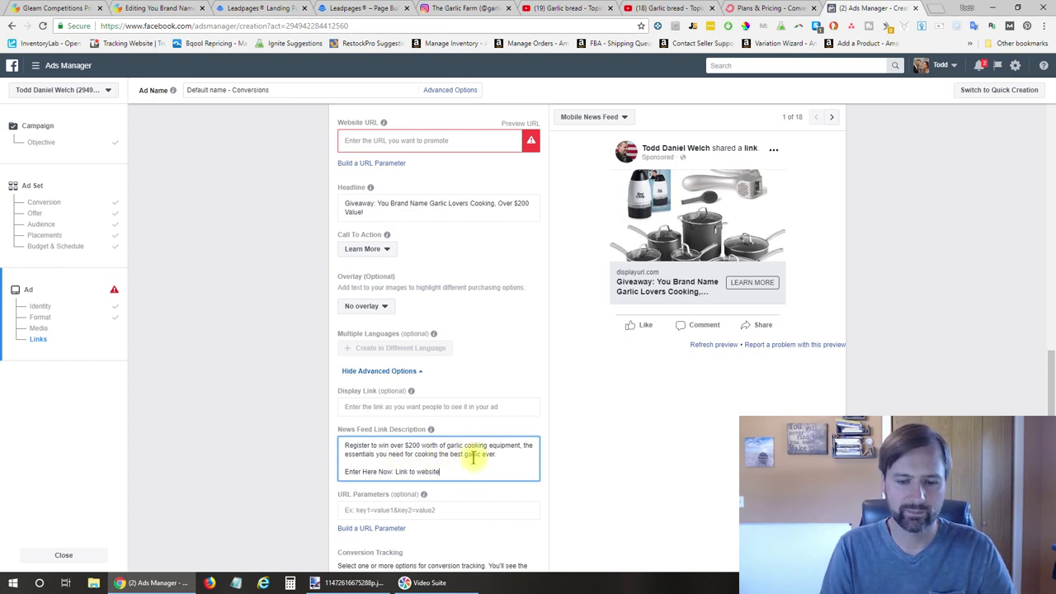
Reuse the same 'Register to win over $200…' description as the ad's main Text
drag(387, 471, 474, 472)
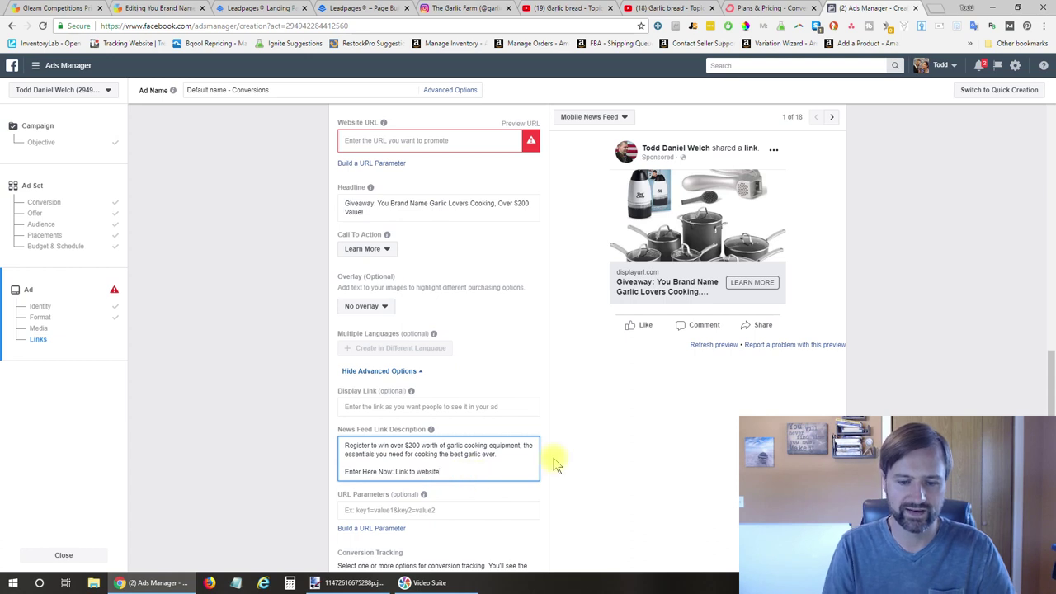
scroll(495, 420, up, 4)
click(431, 384)
key(ctrl+v)
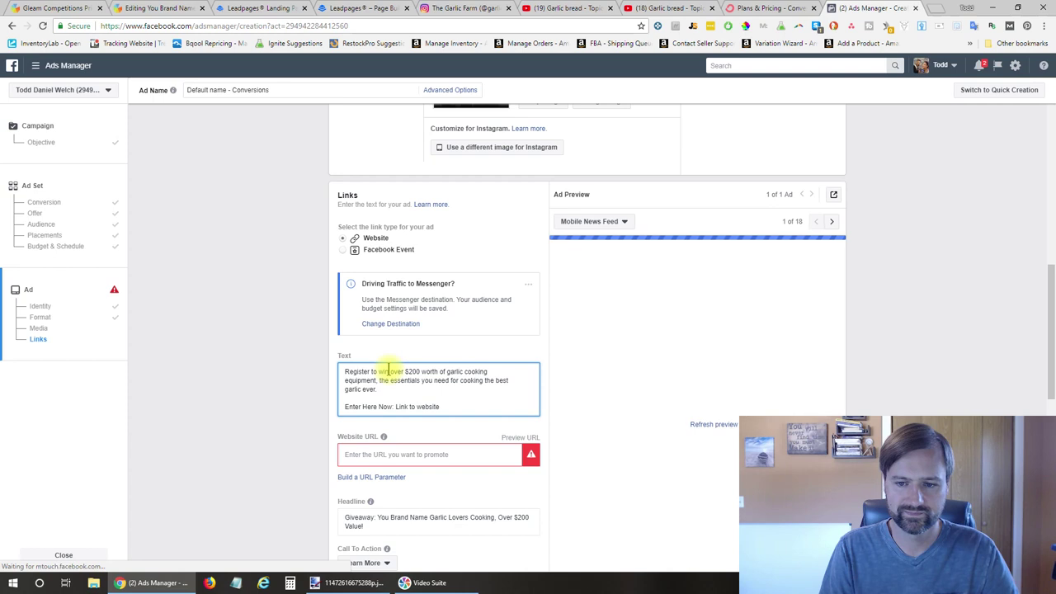
Step through the ad preview placements, from desktop news feed to Marketplace
click(831, 222)
click(833, 222)
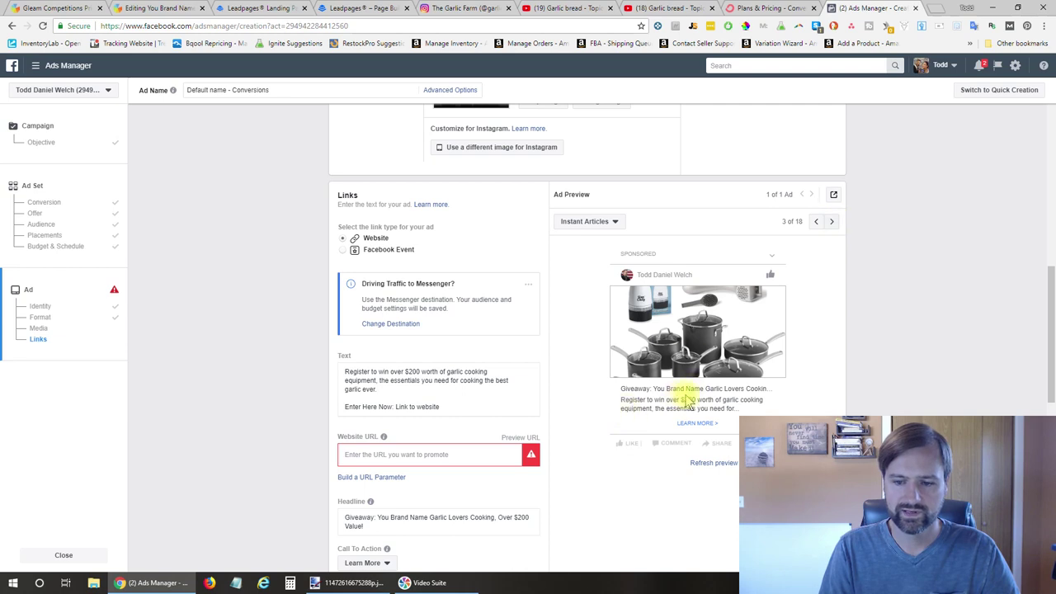
click(834, 223)
click(834, 223)
click(833, 223)
click(835, 223)
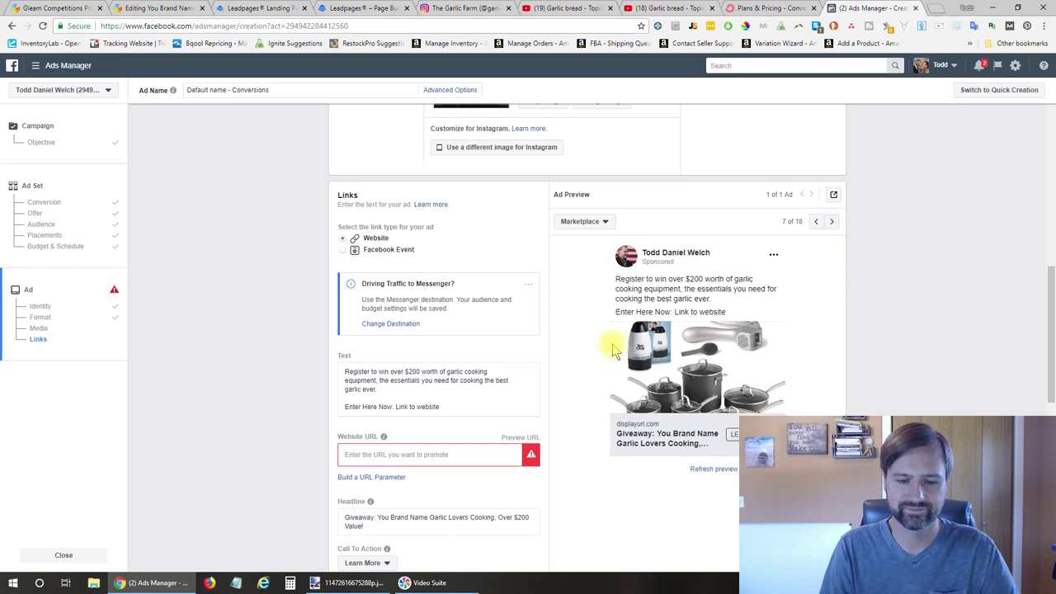
Bring up the results.JPG giveaway entry-totals image in paint.net
scroll(589, 361, down, 6)
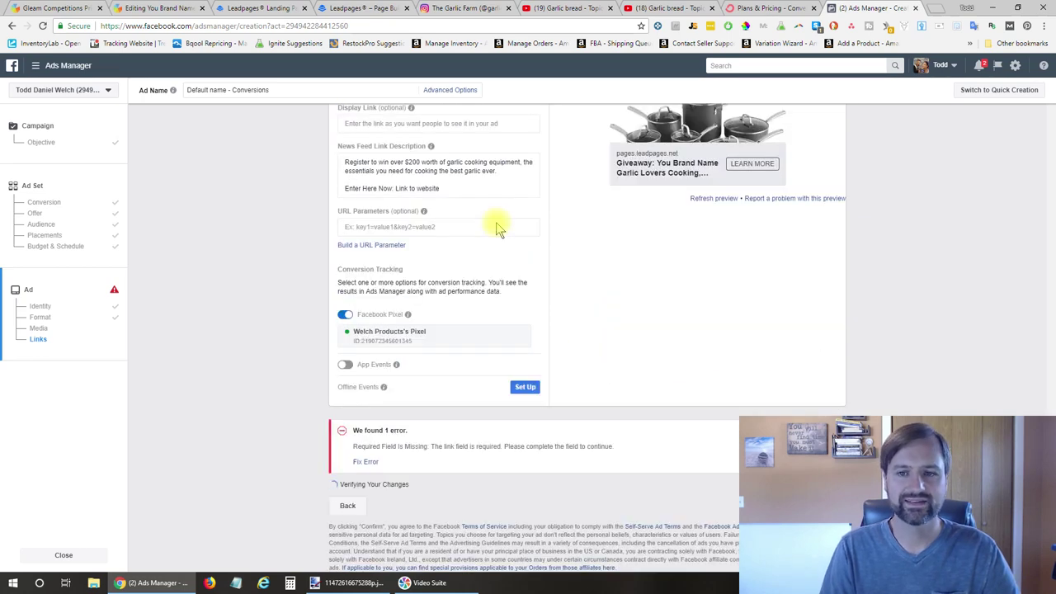
scroll(571, 298, up, 3)
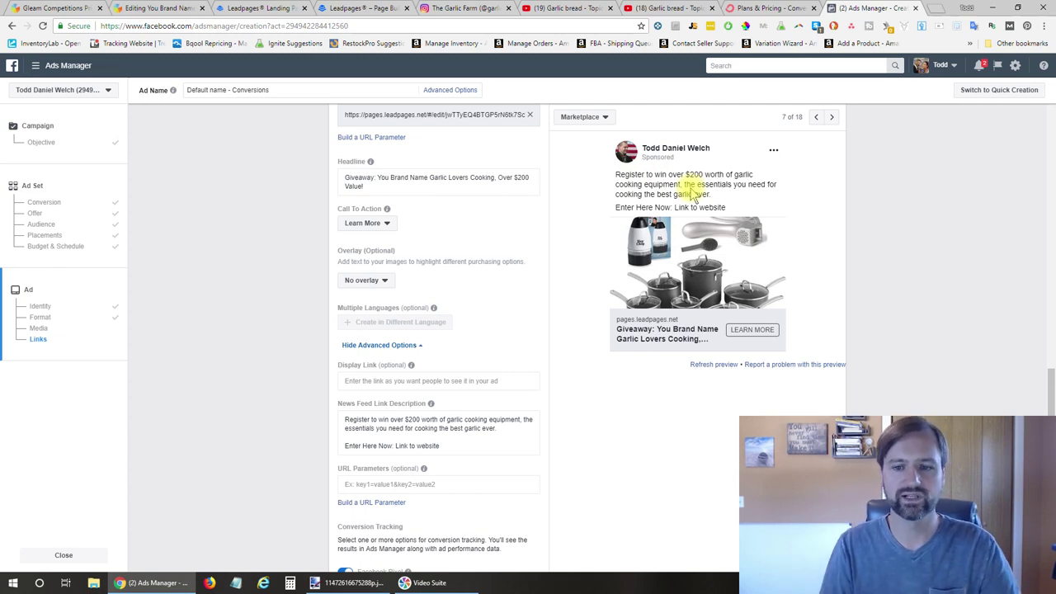
key(alt+Tab)
click(251, 33)
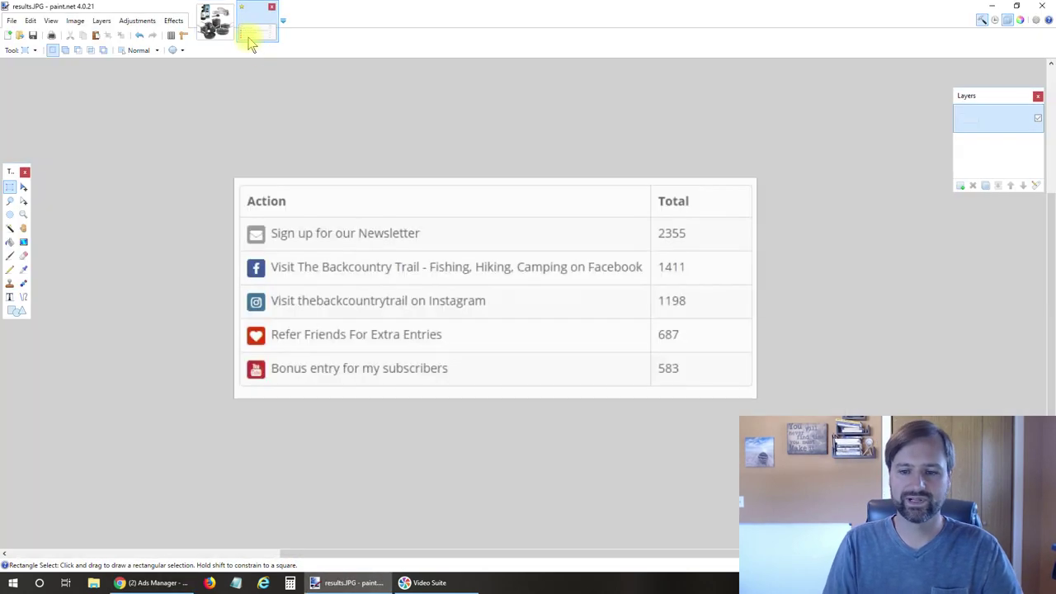